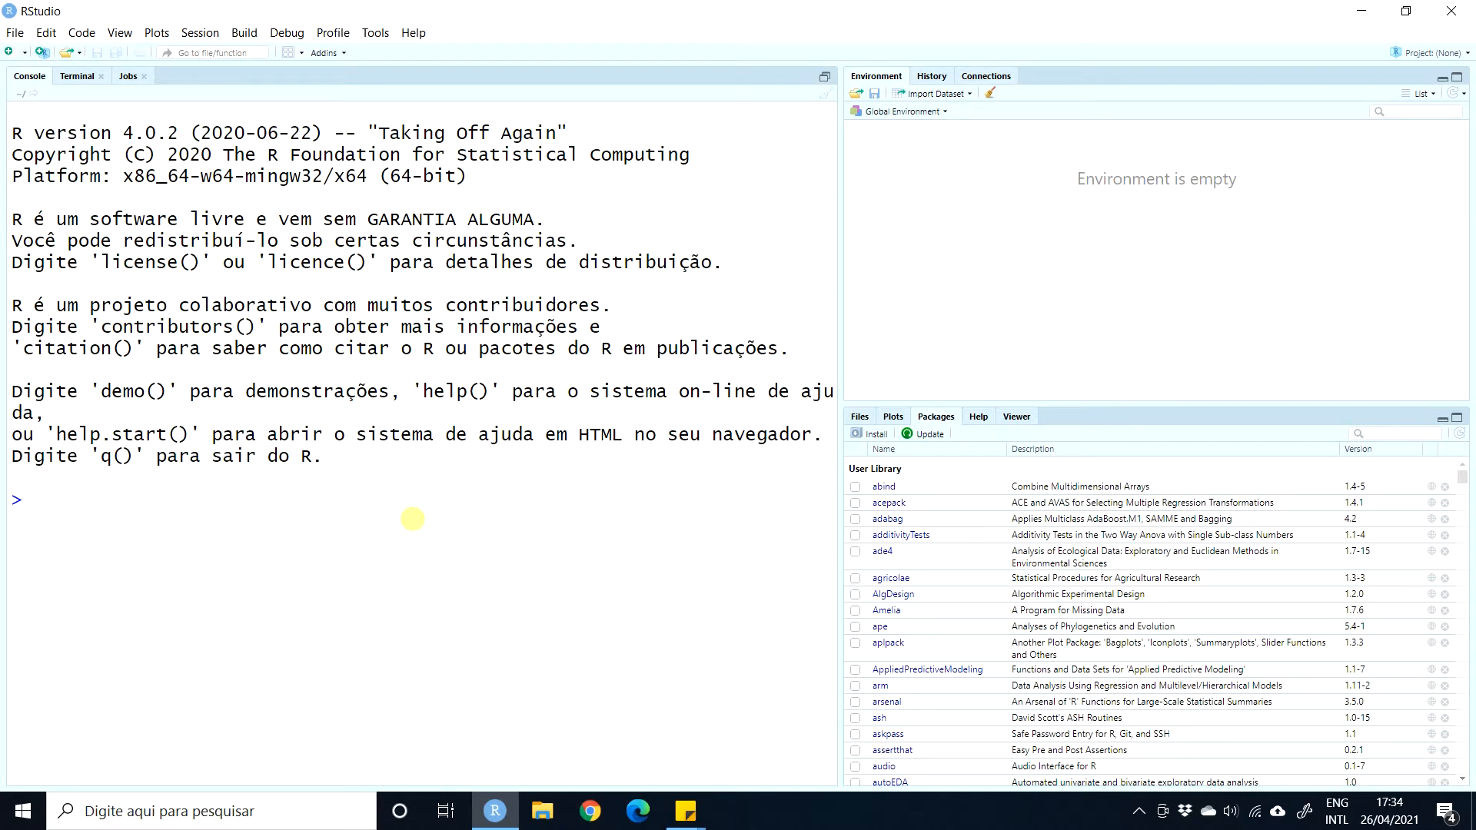
Install the esquisse package from the R console with install.packages("esquisse").
text(install)
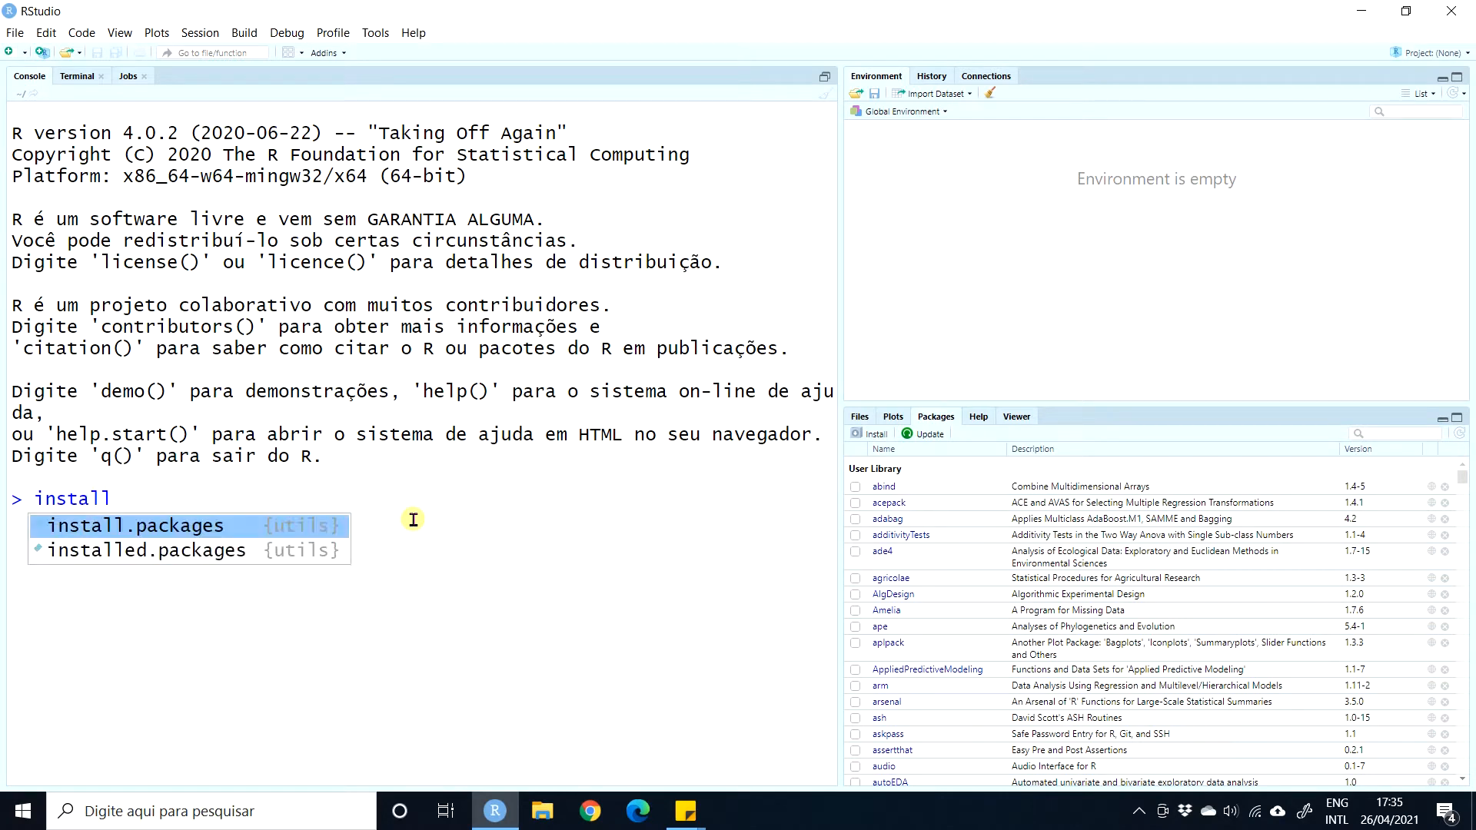
key(Tab)
text(")
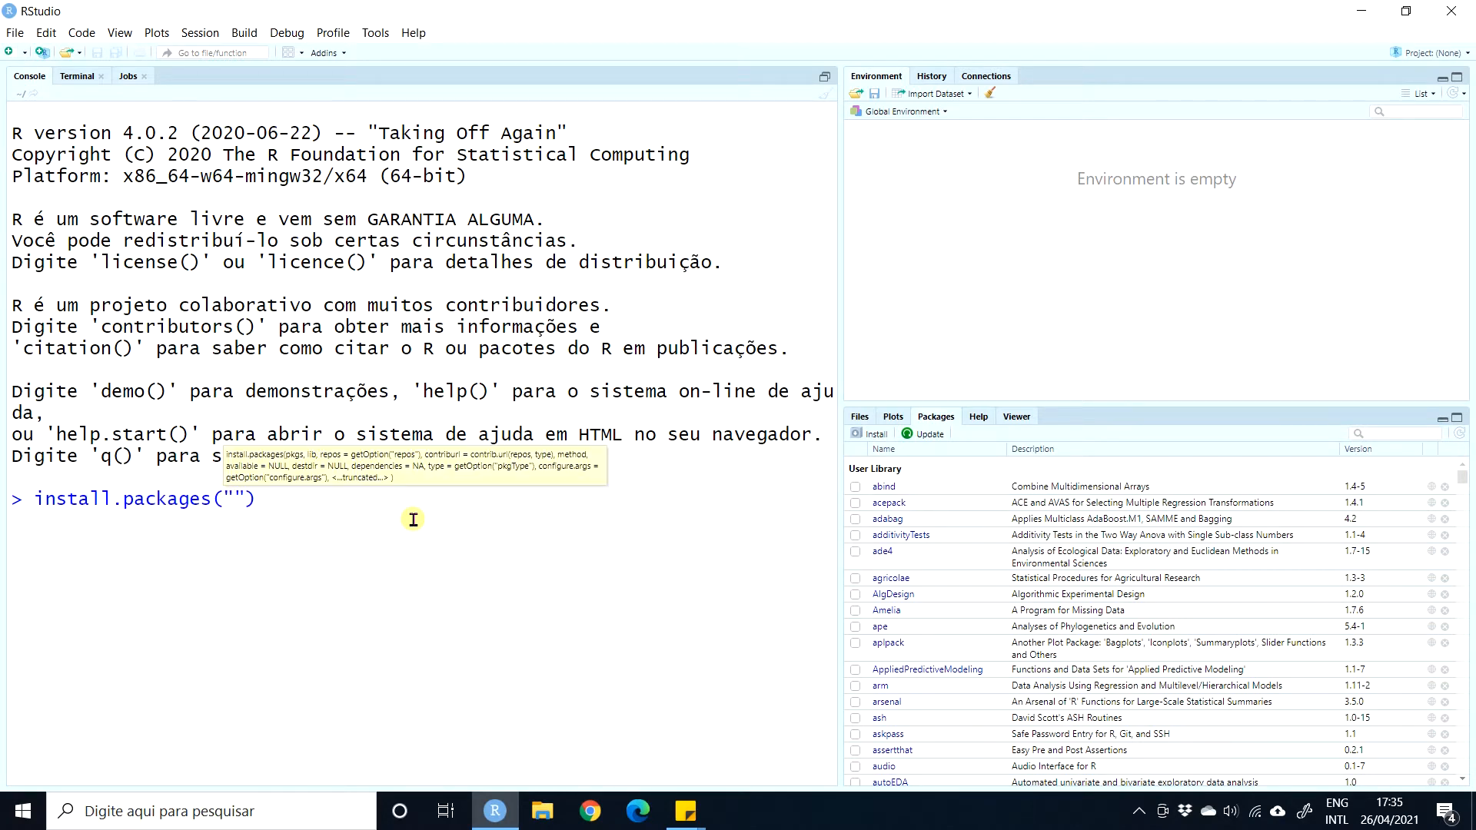
text(esquisse)
key(Return)
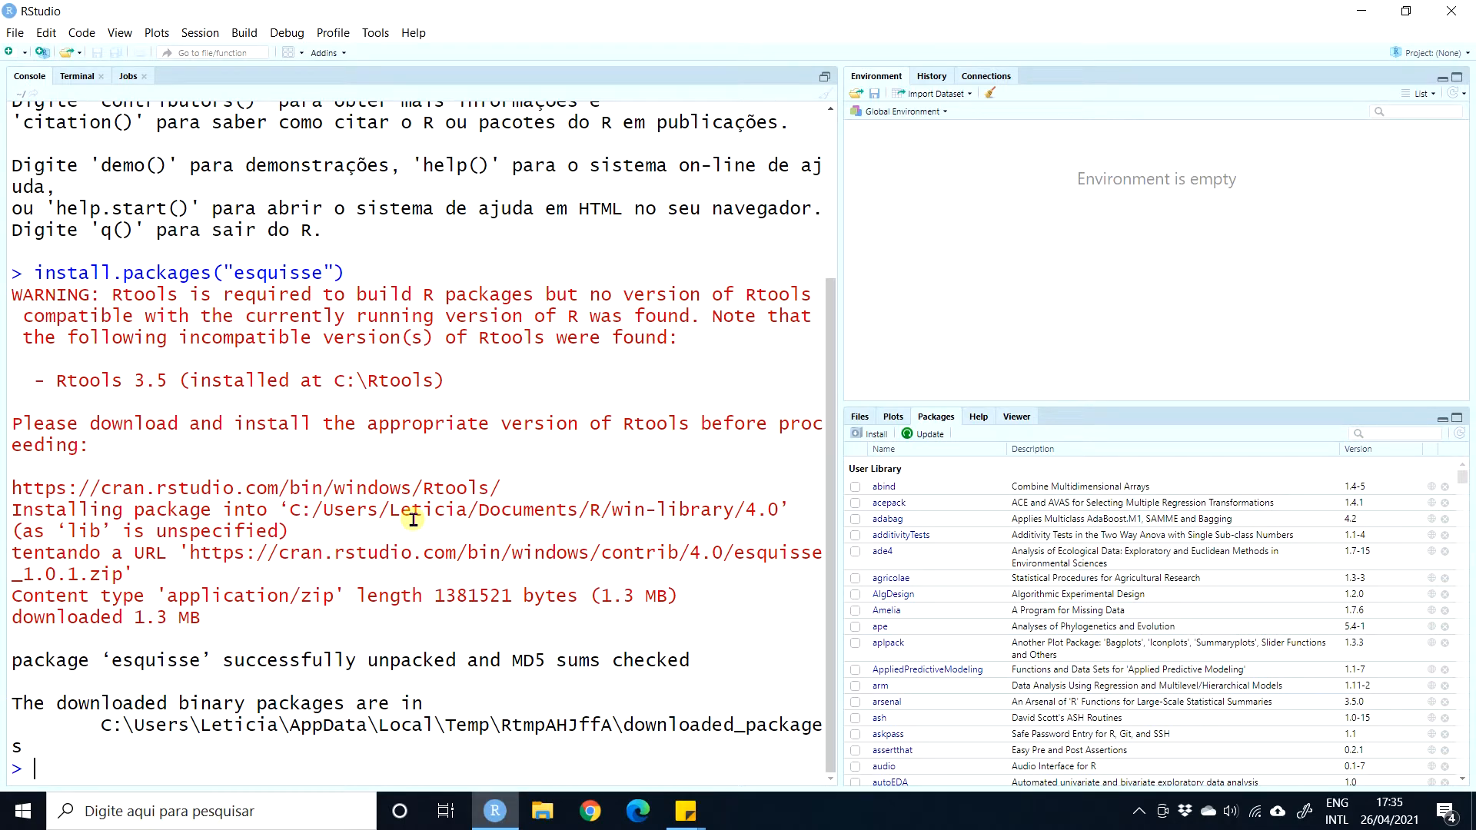
Load the esquisse package with library(esquisse).
text(library(esquiis)
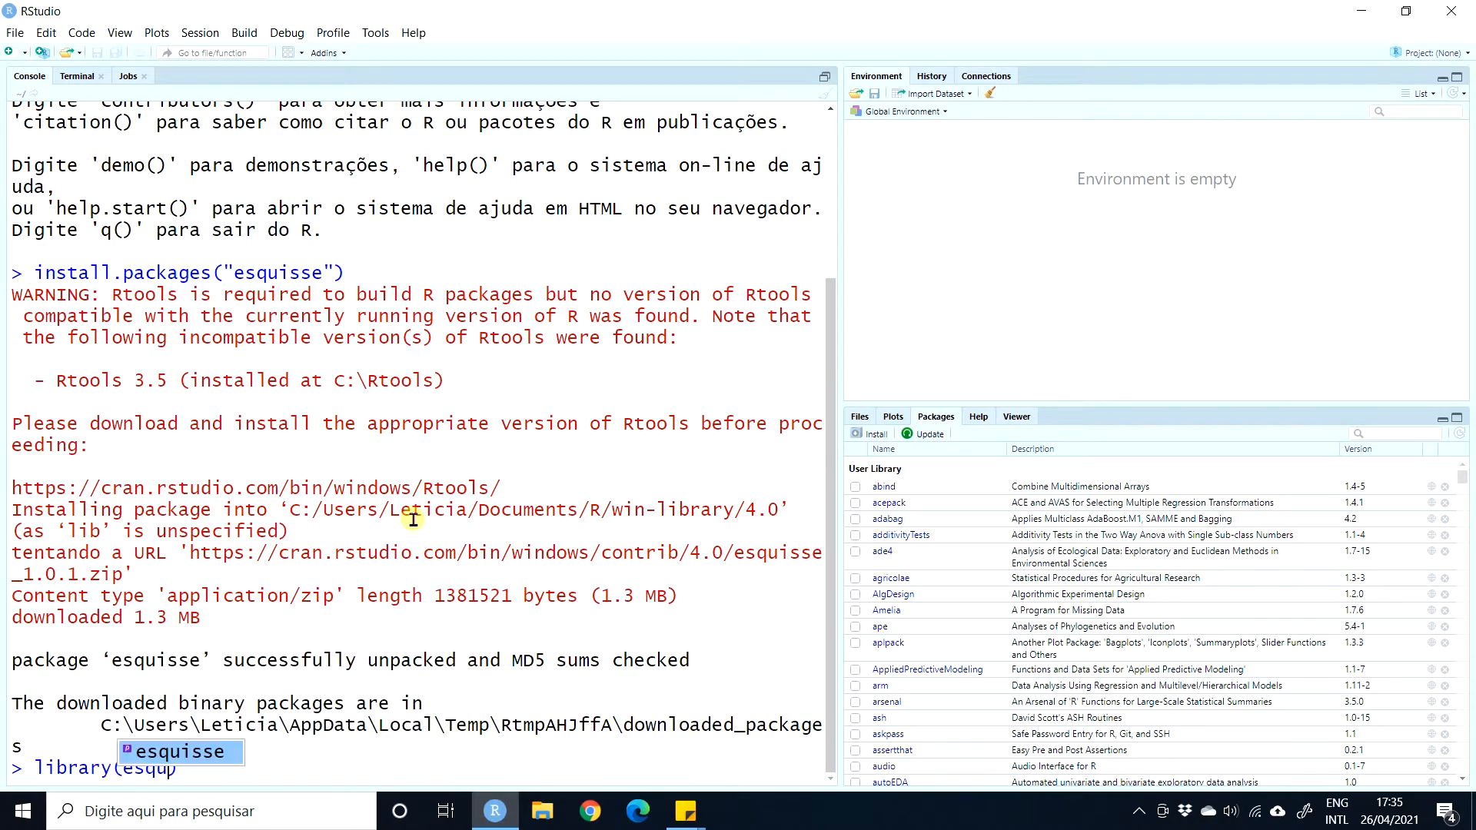
key(BackSpace)
key(BackSpace)
text(sse)
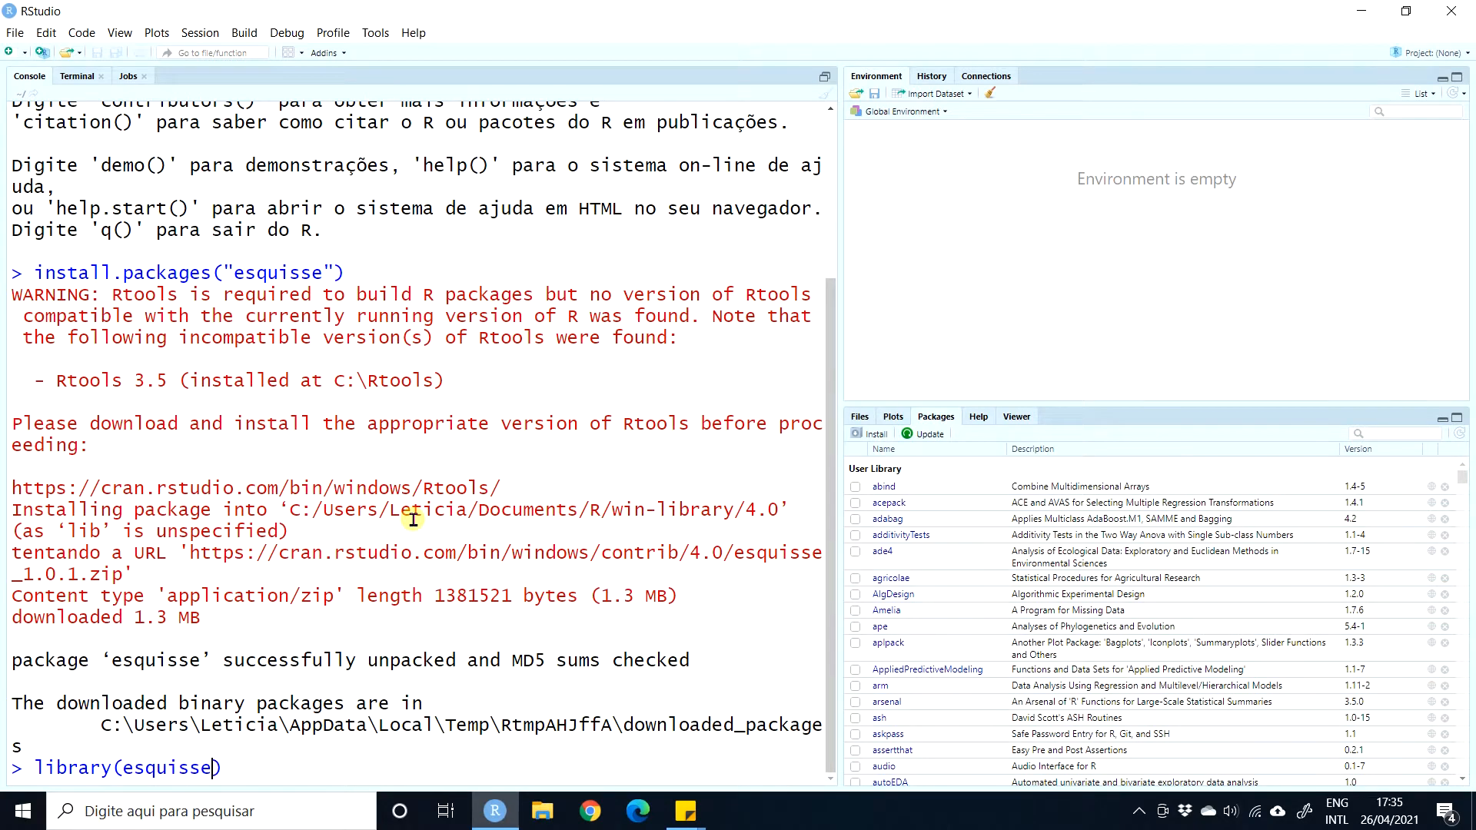
key(Return)
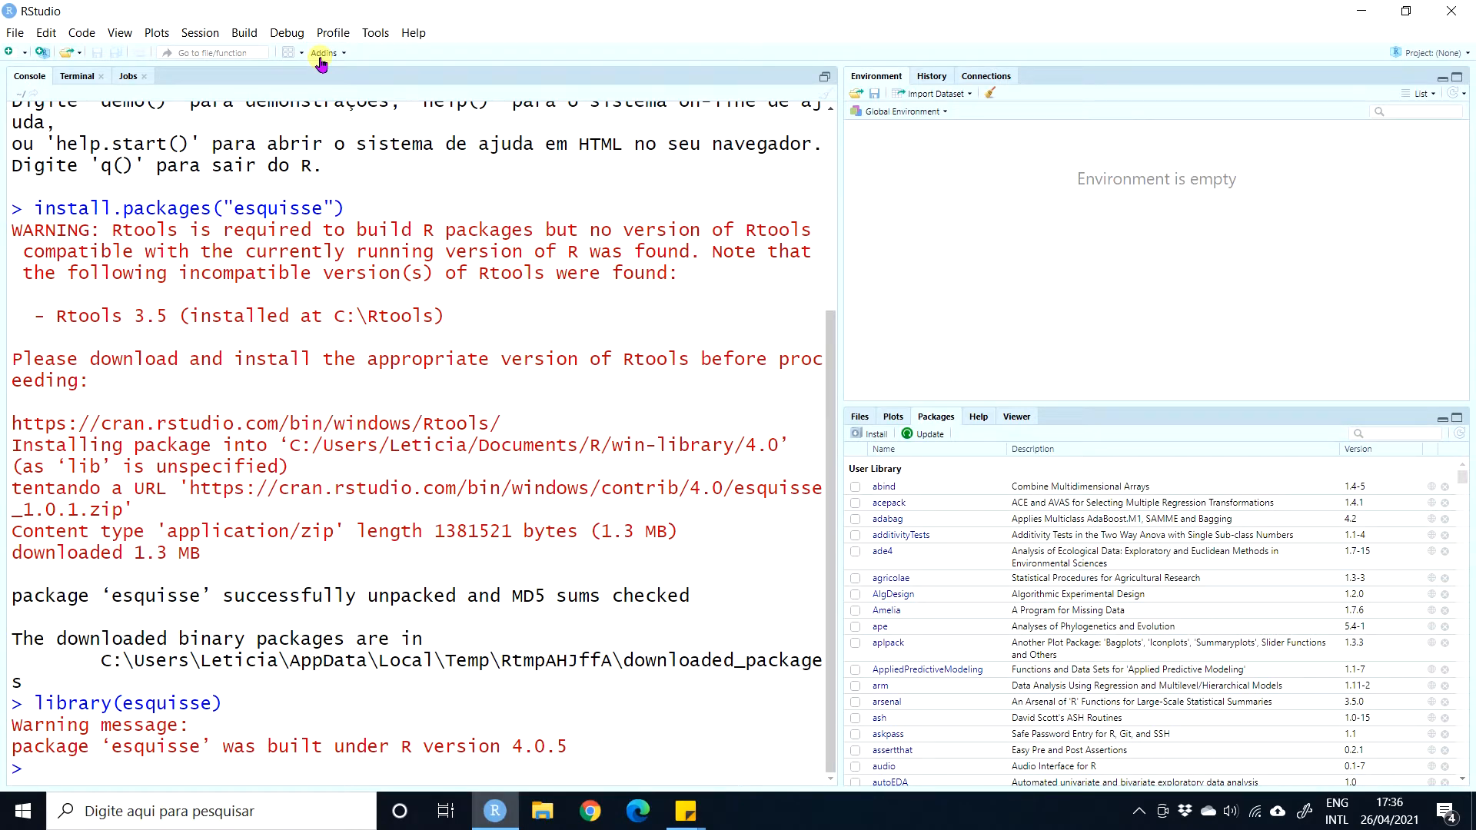
Launch esquisse's 'ggplot2' builder addin and close its import dialog and window.
click(320, 58)
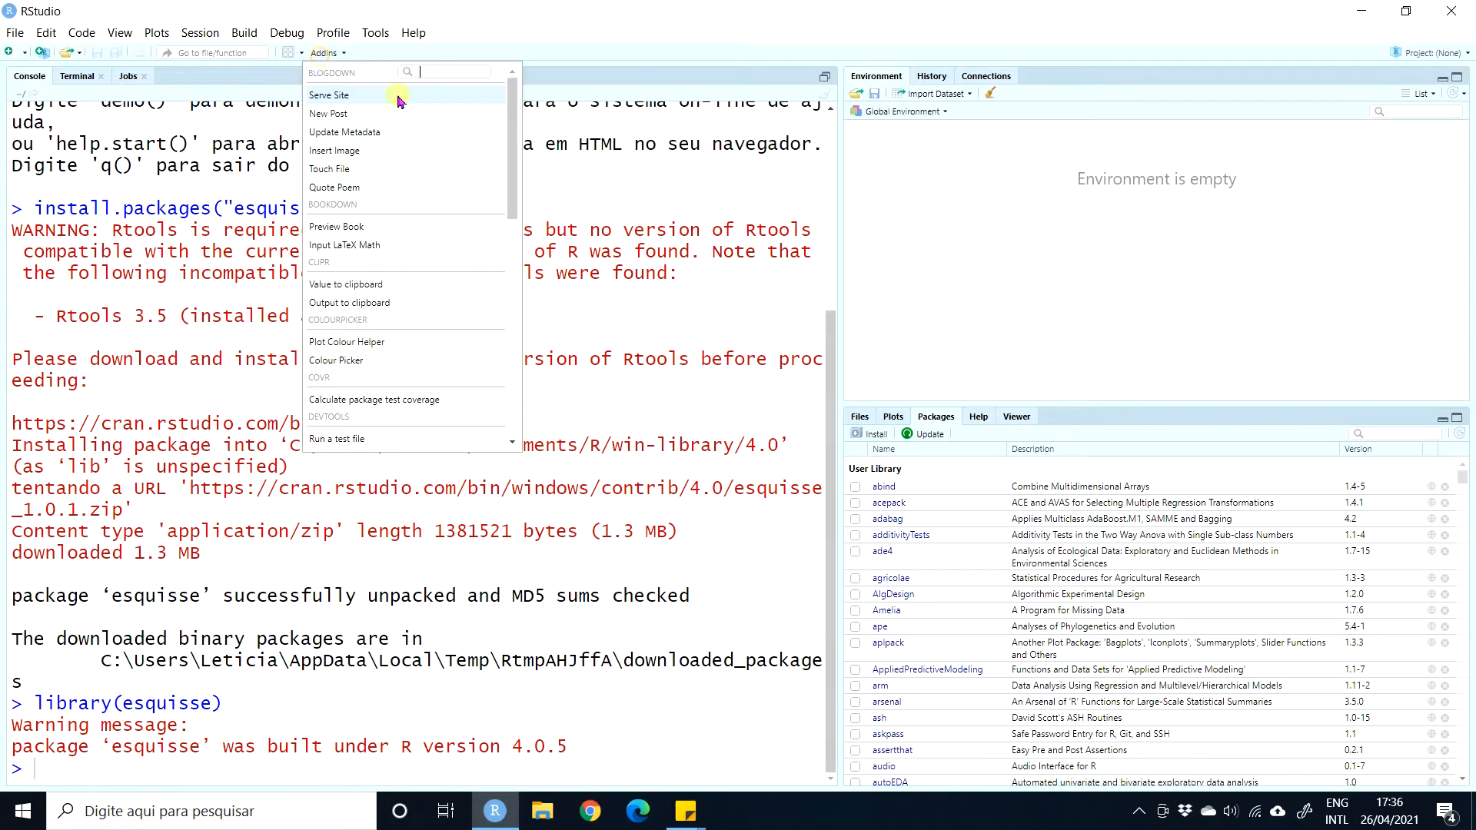
scroll(388, 230, down, 5)
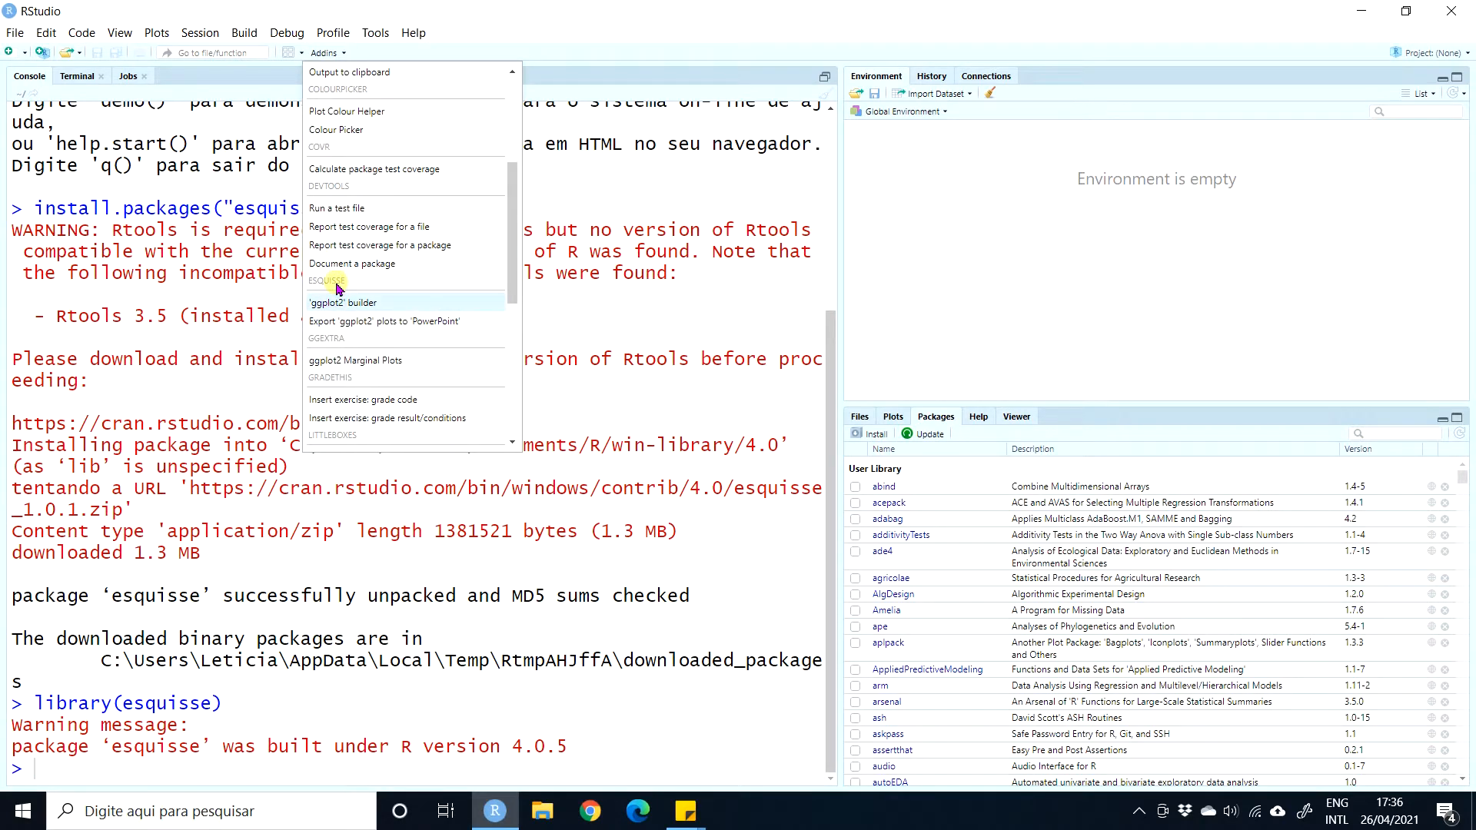
click(389, 309)
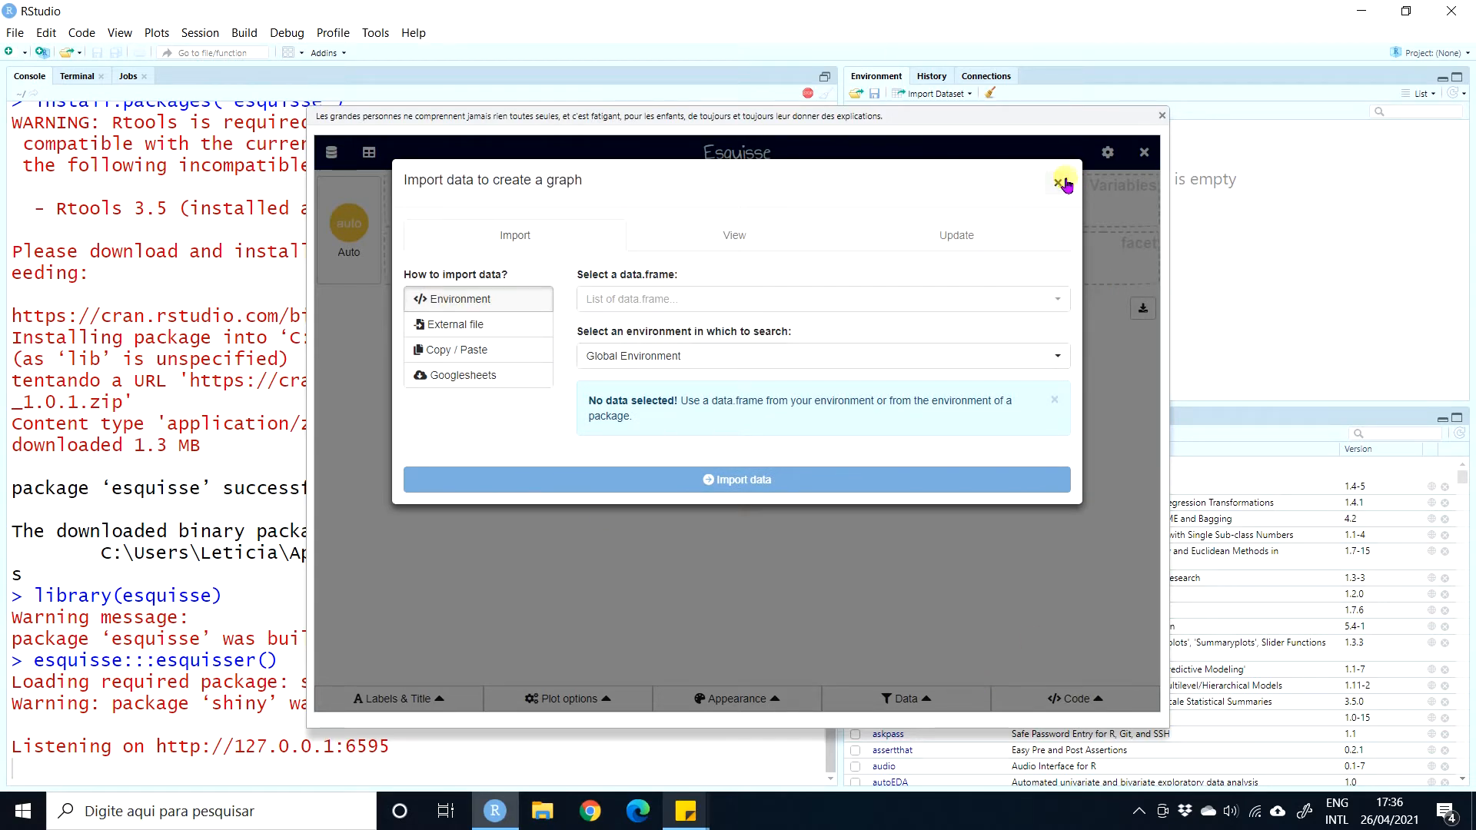
click(1058, 183)
click(1161, 116)
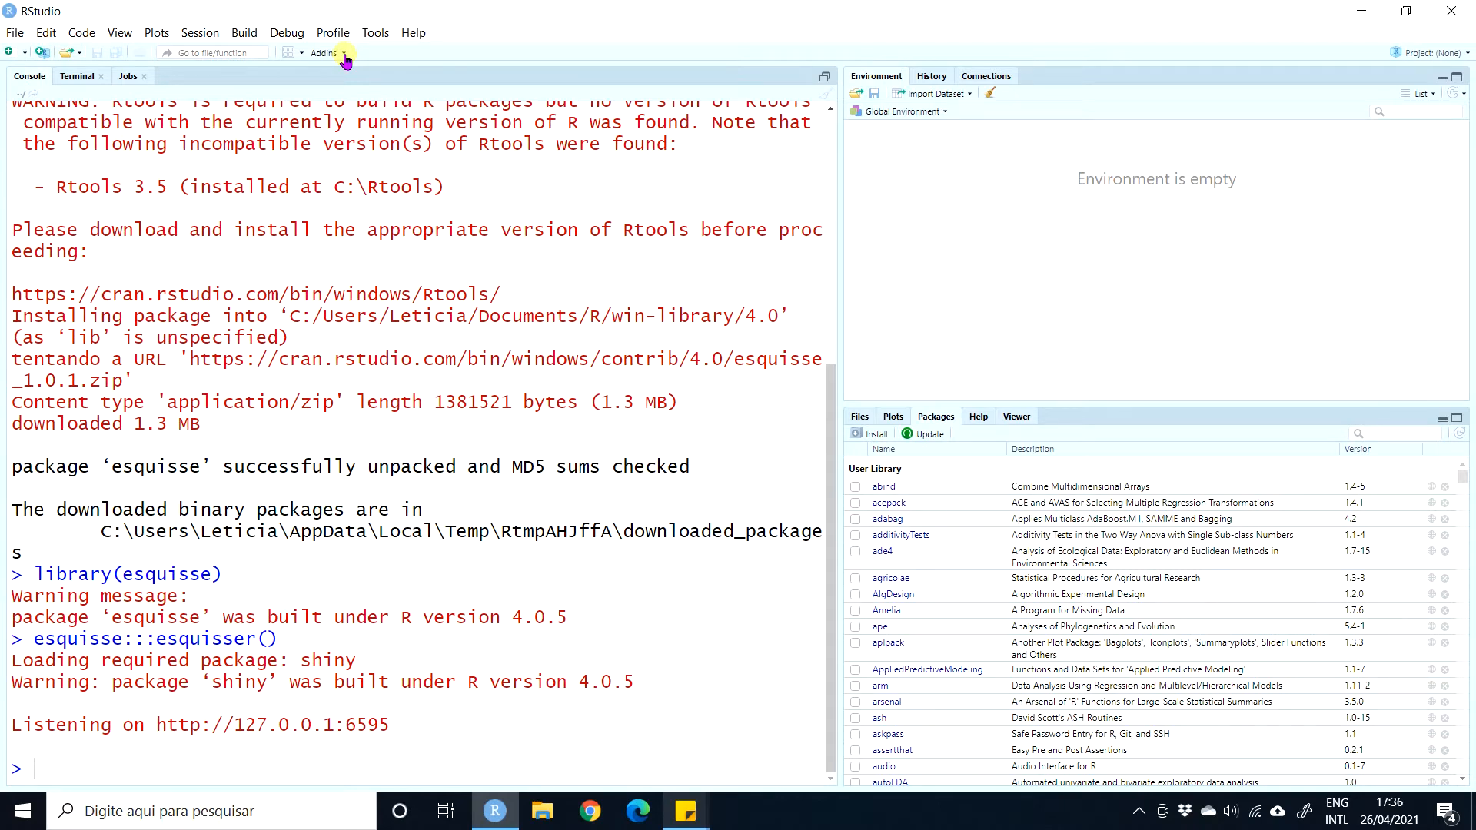
click(343, 54)
scroll(388, 223, down, 3)
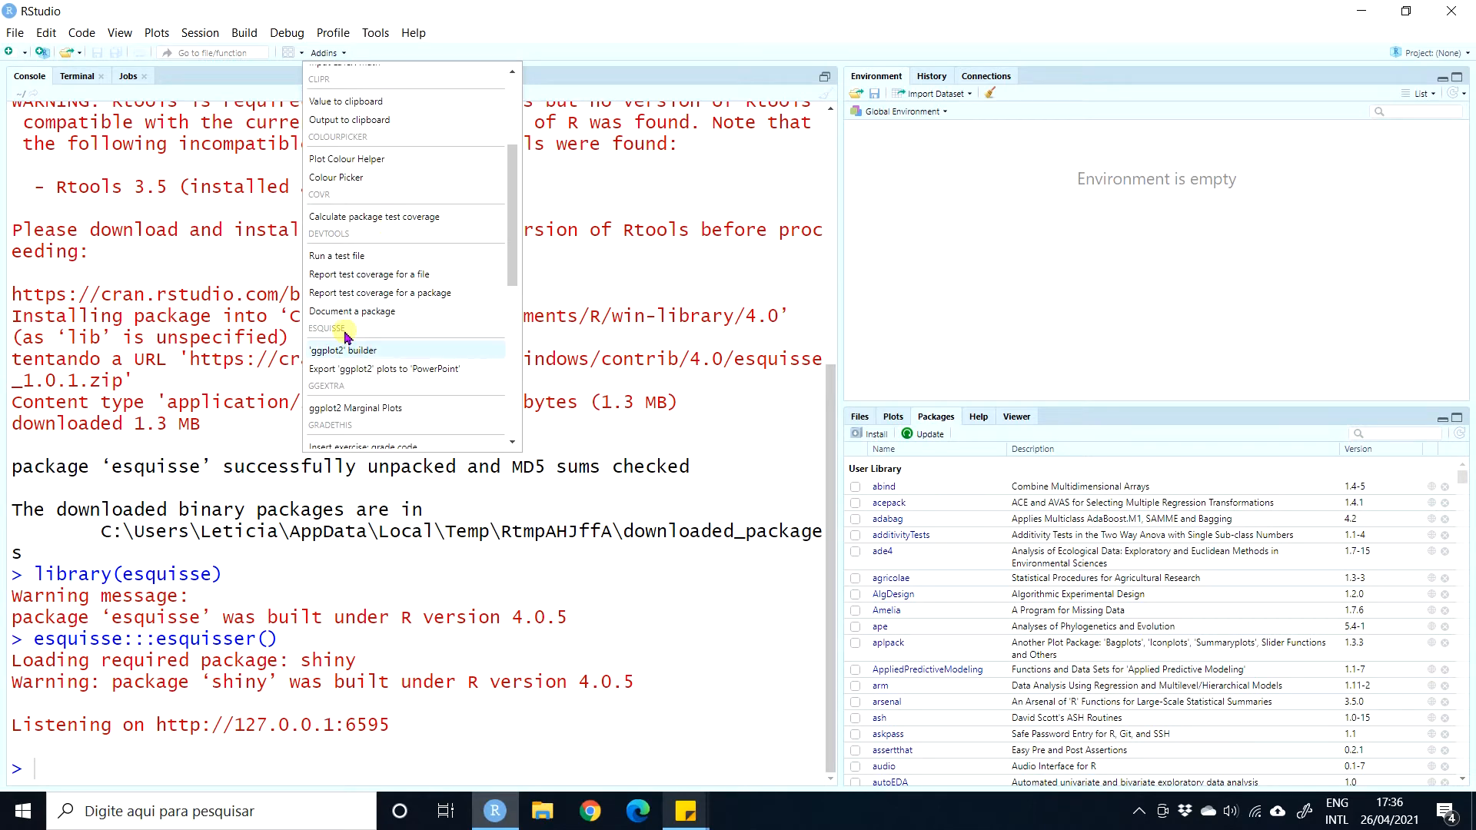
click(365, 536)
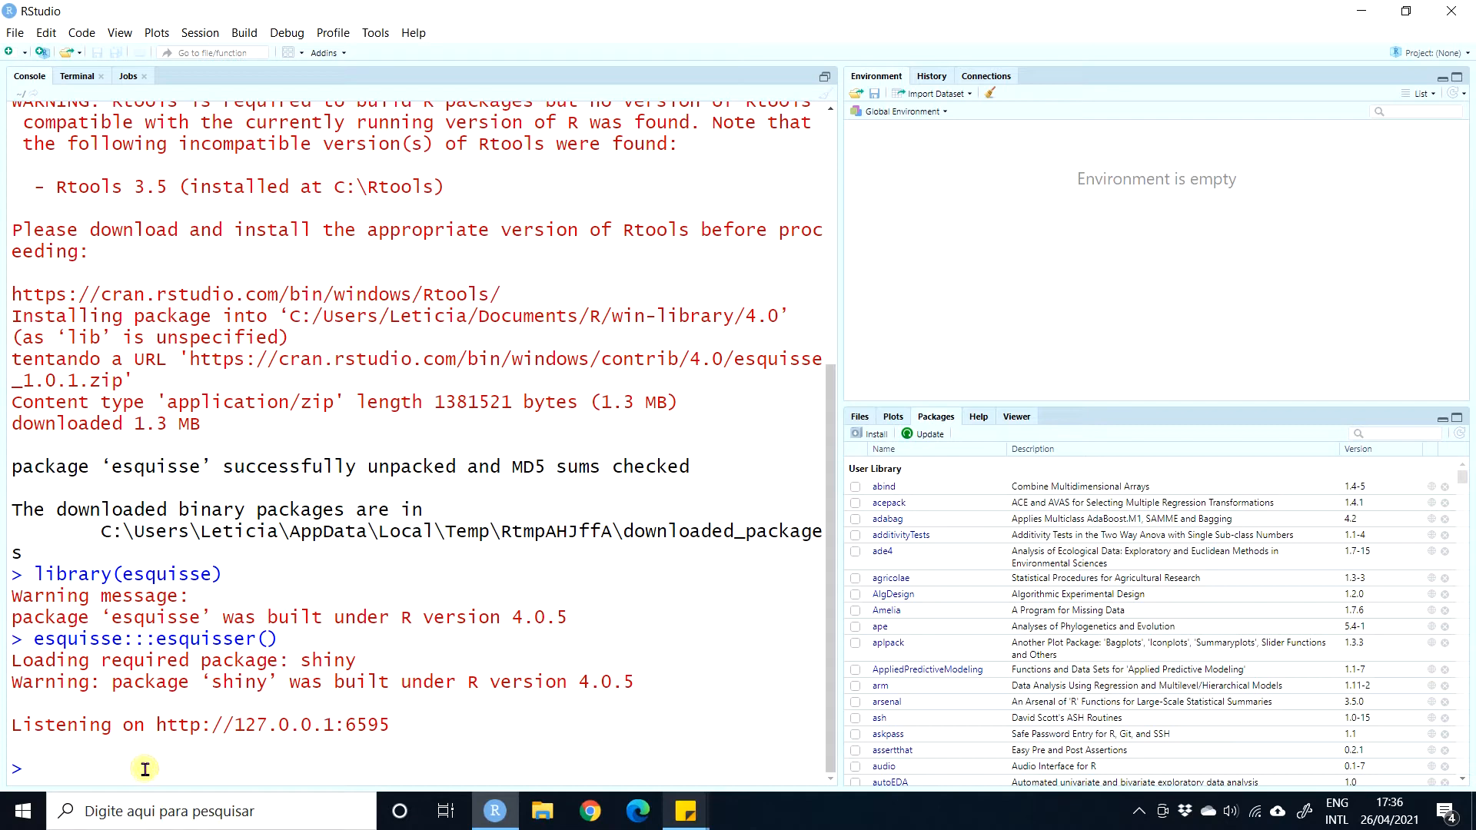
Run esquisser() in the console to open the Esquisse graph builder.
text(esquisser)
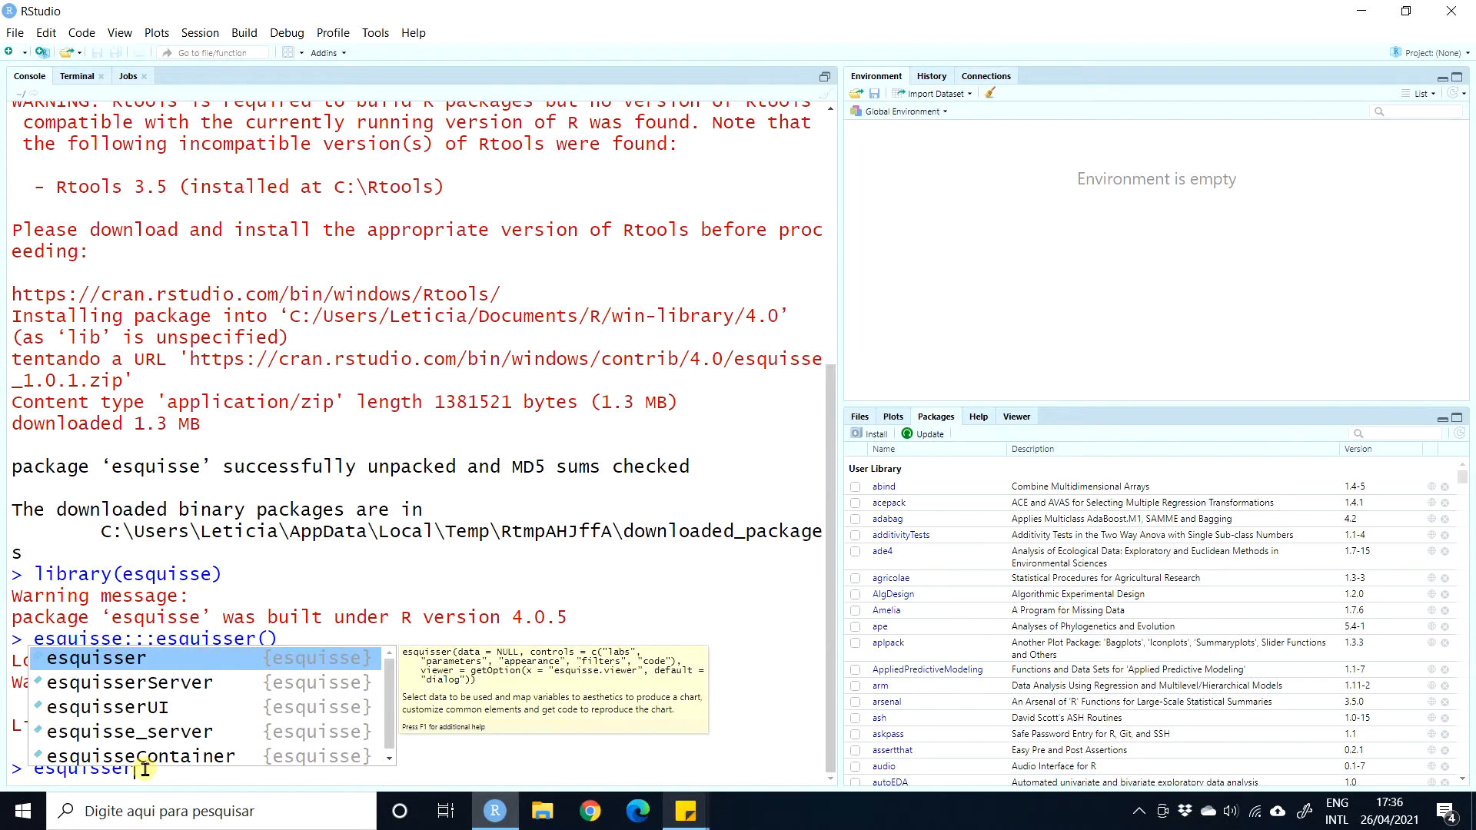
click(153, 660)
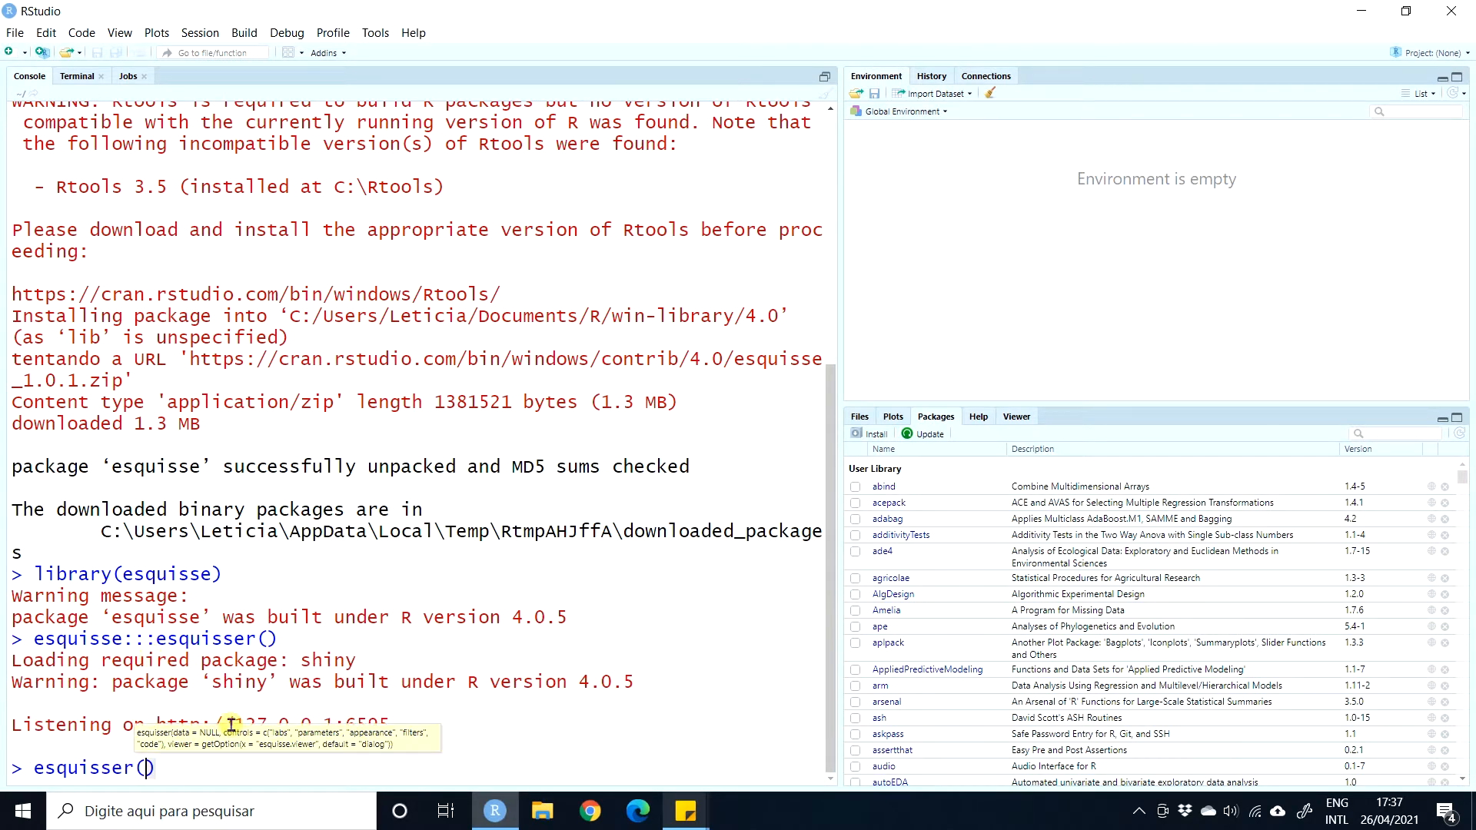
key(Return)
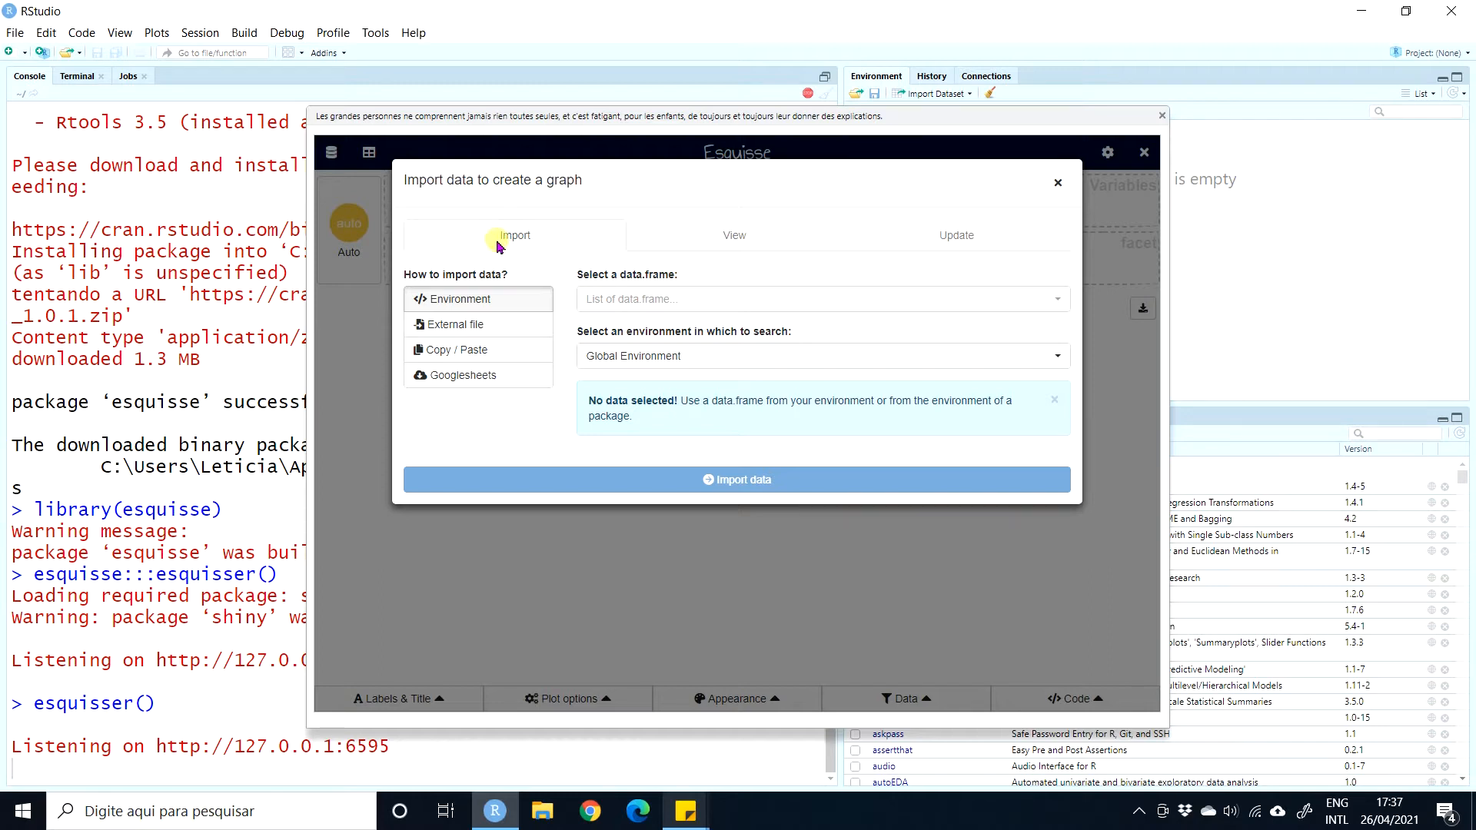
Examine the External file, Copy / Paste and Googlesheets options for importing data.
click(482, 327)
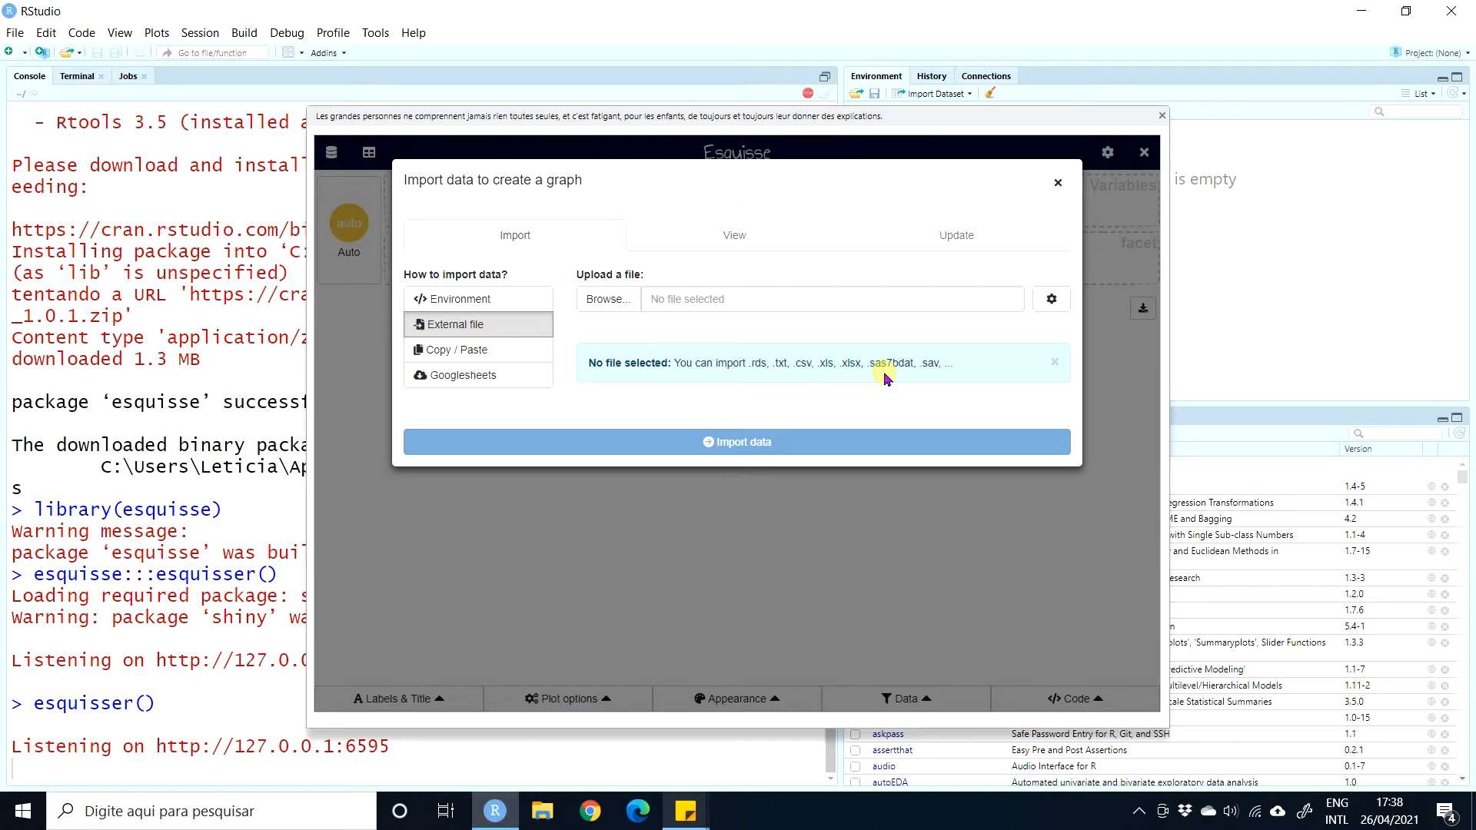
click(498, 350)
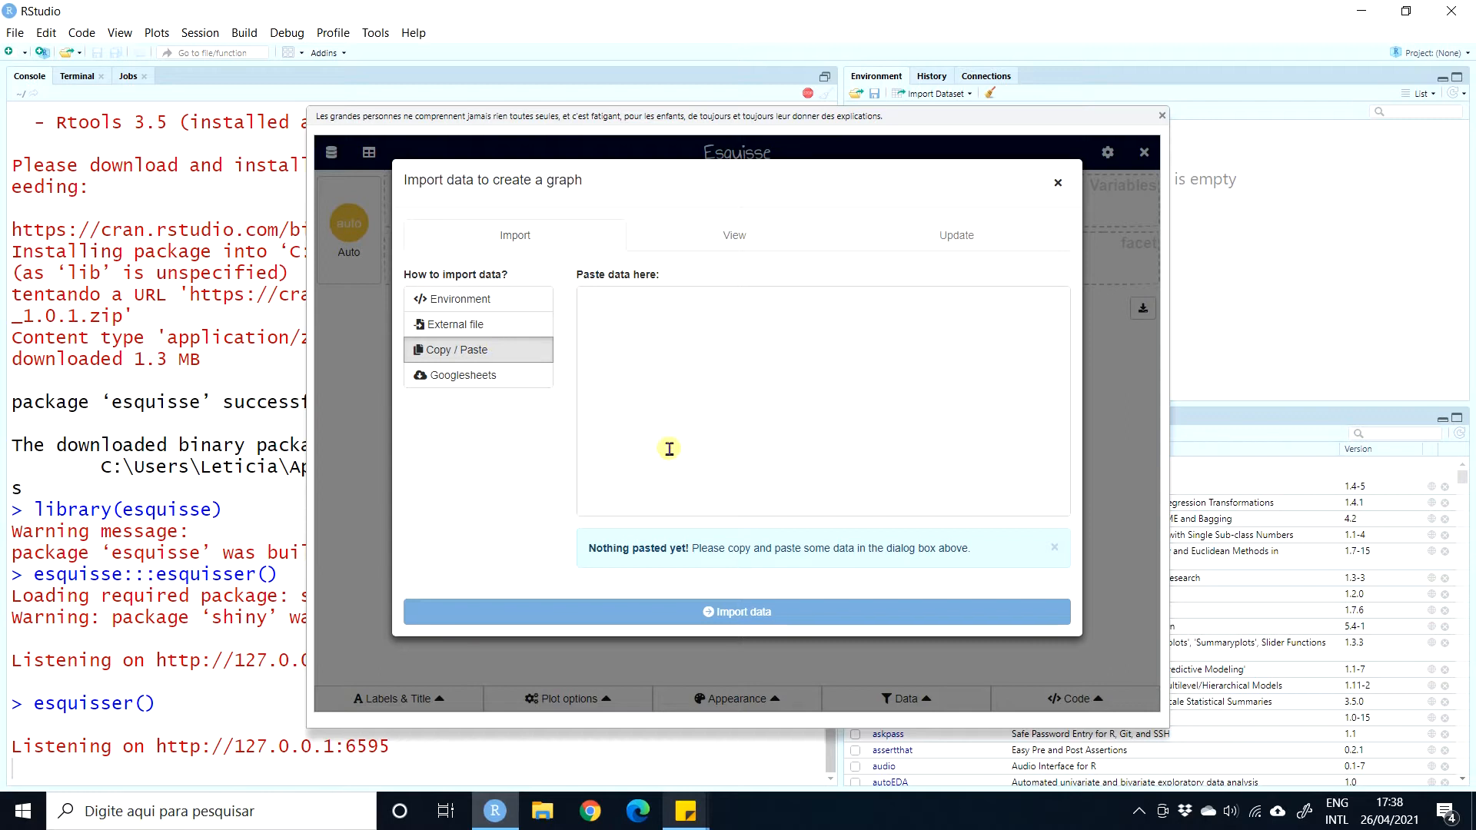
click(446, 376)
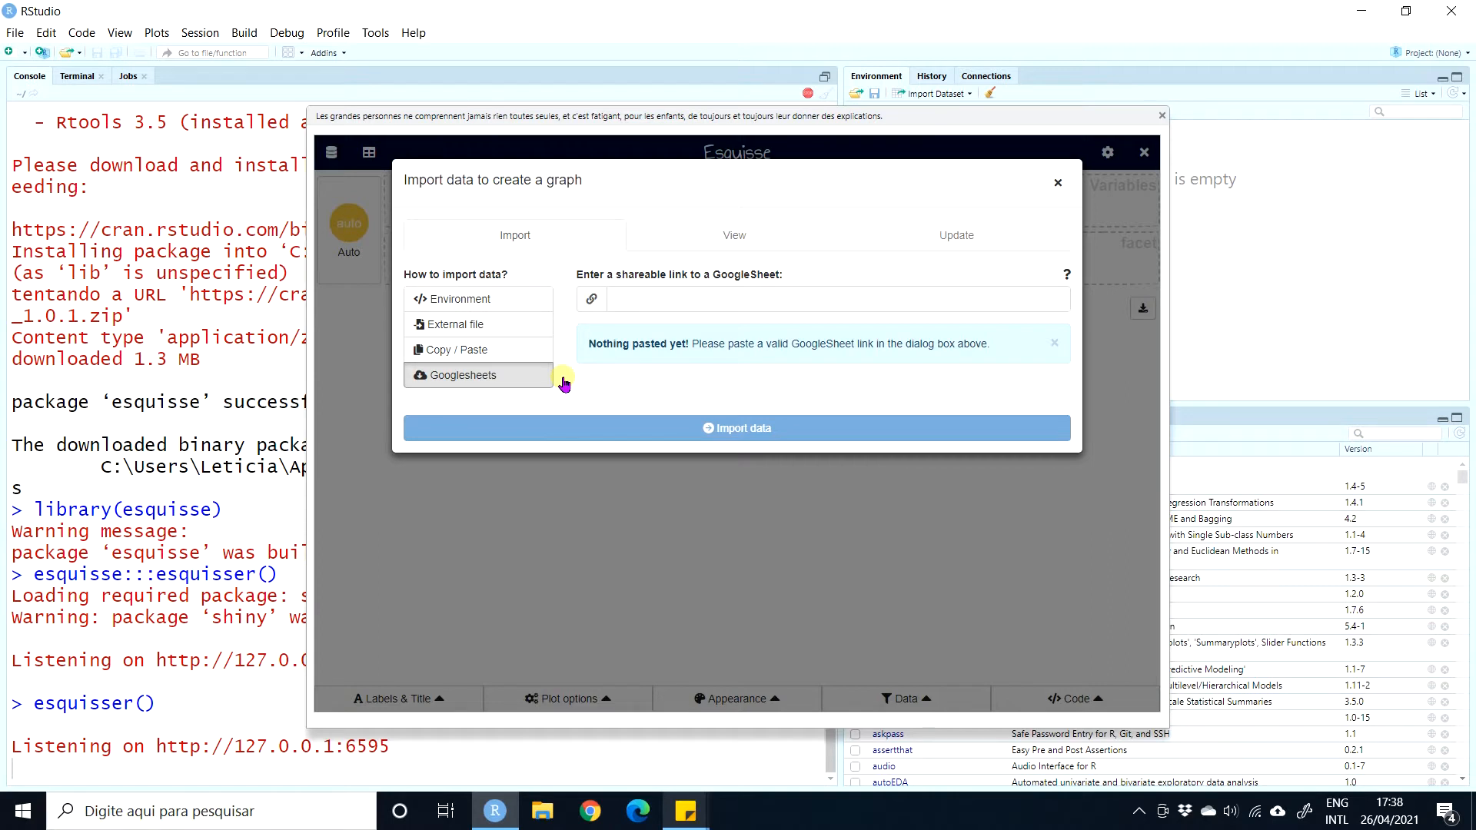
click(611, 300)
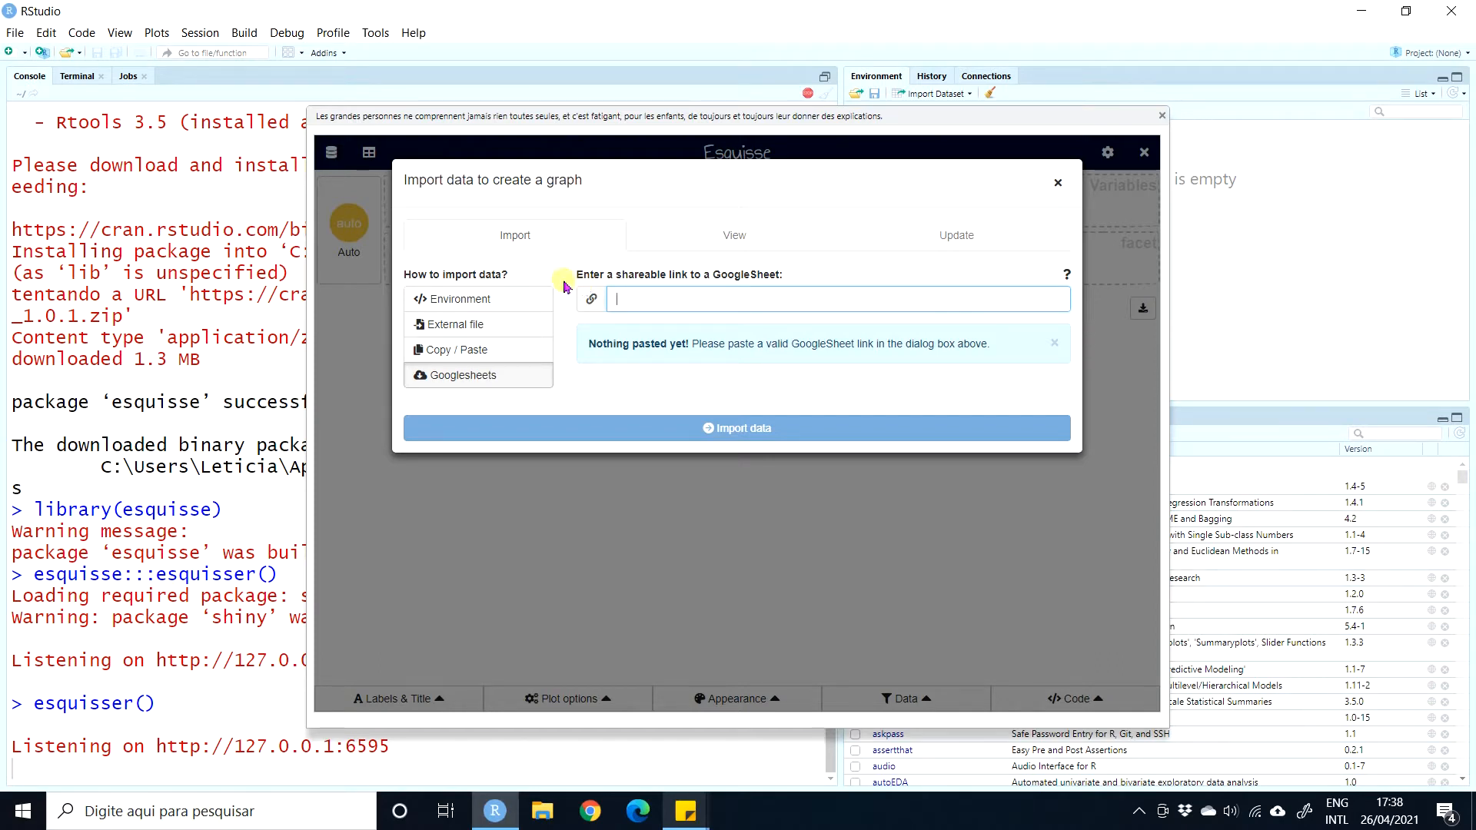
Set the import source to Environment and choose the datasets package as the environment to search.
click(466, 305)
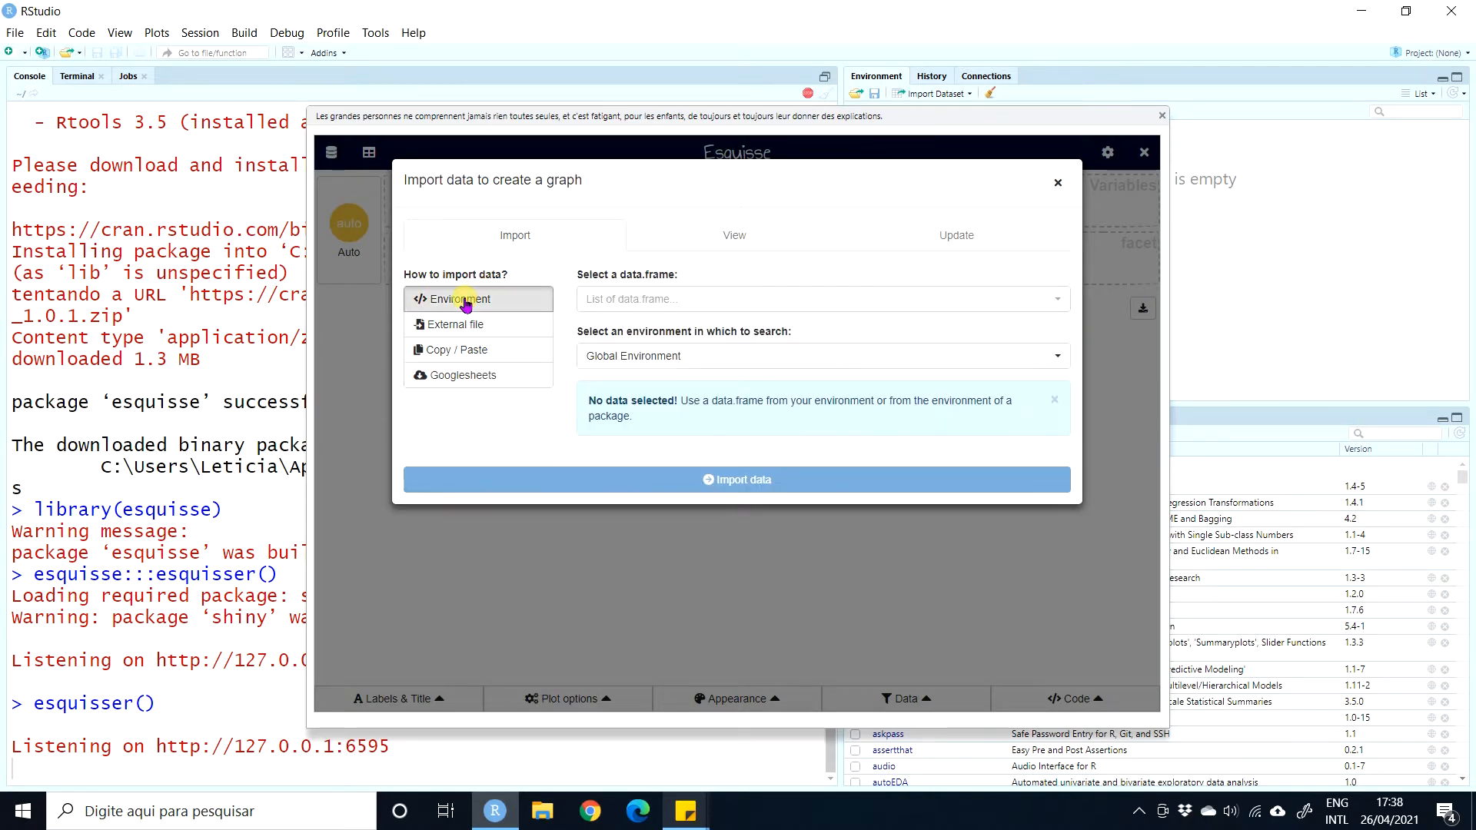
click(676, 355)
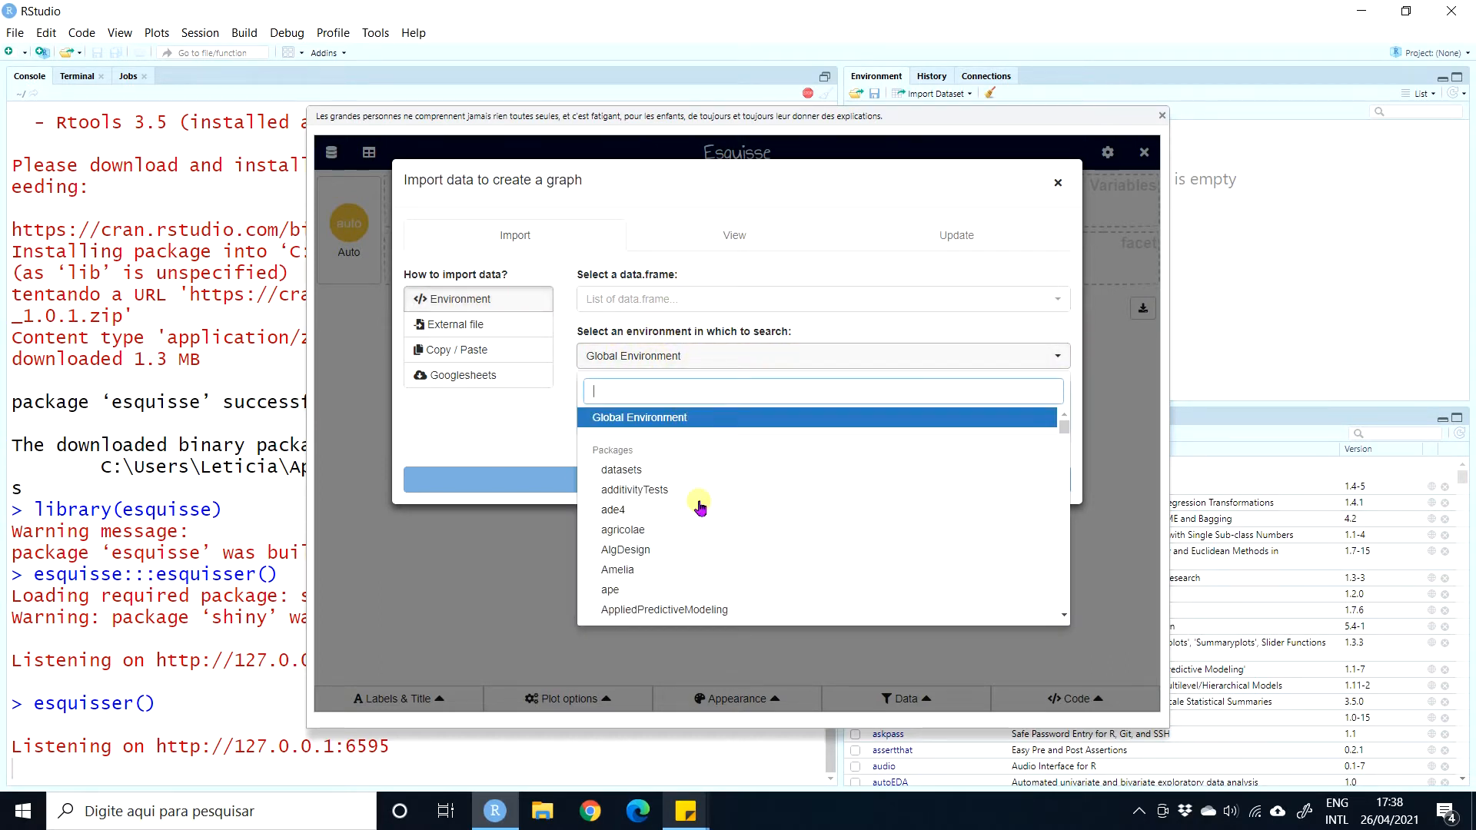
scroll(699, 507, down, 1)
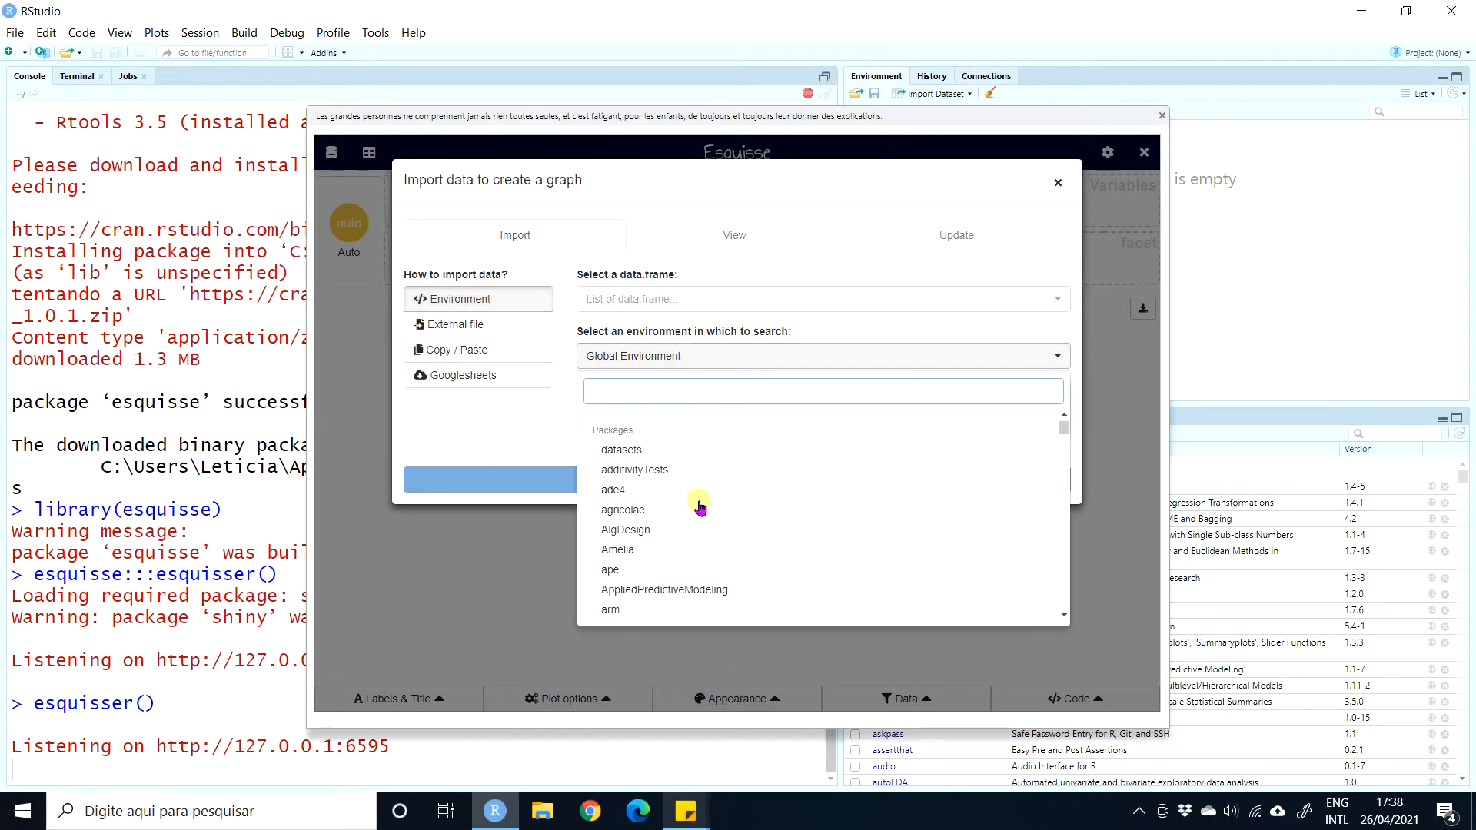
click(614, 452)
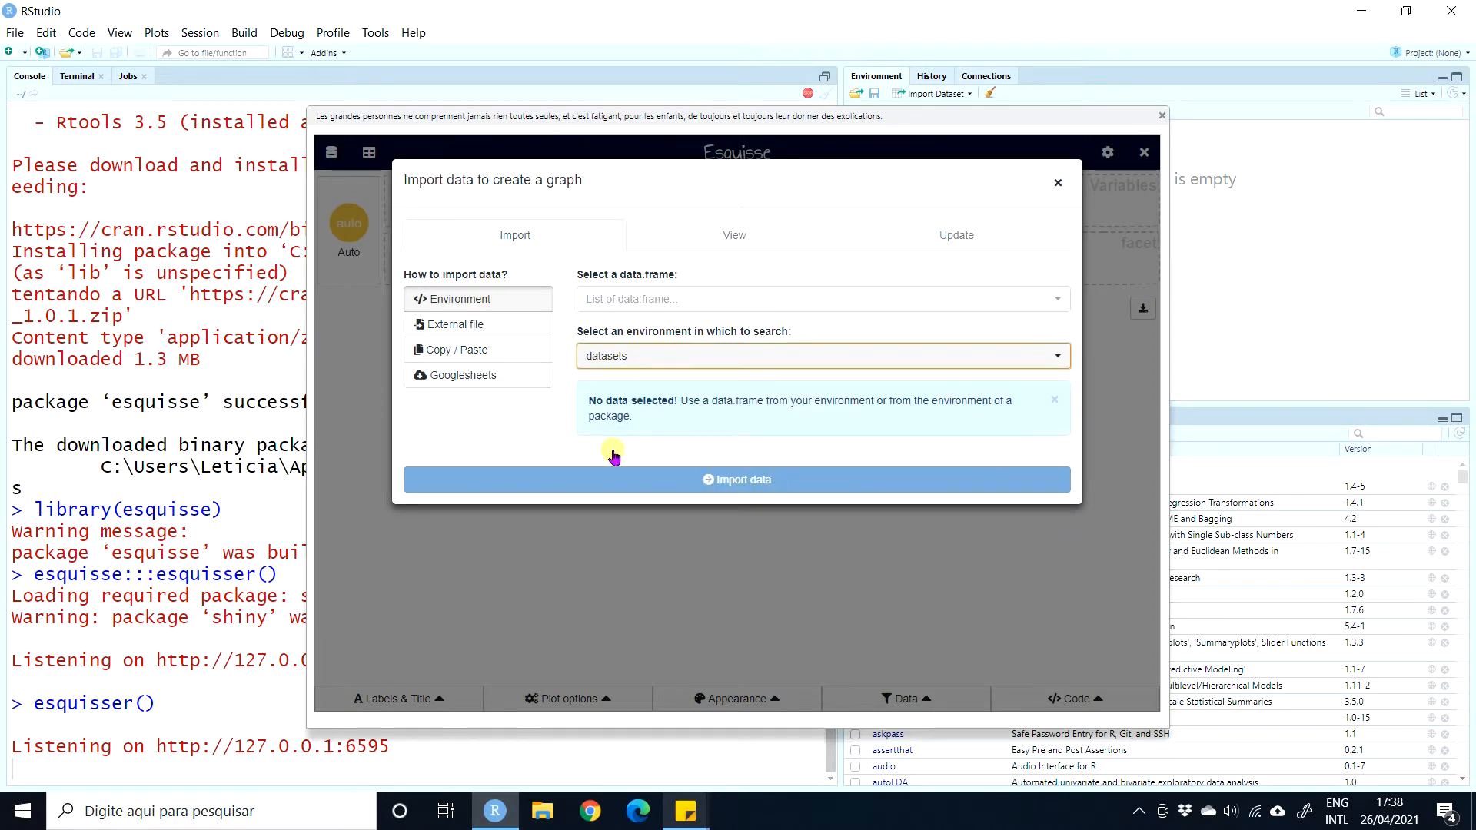
Select the iris data frame as the data to import.
click(607, 300)
scroll(723, 566, down, 5)
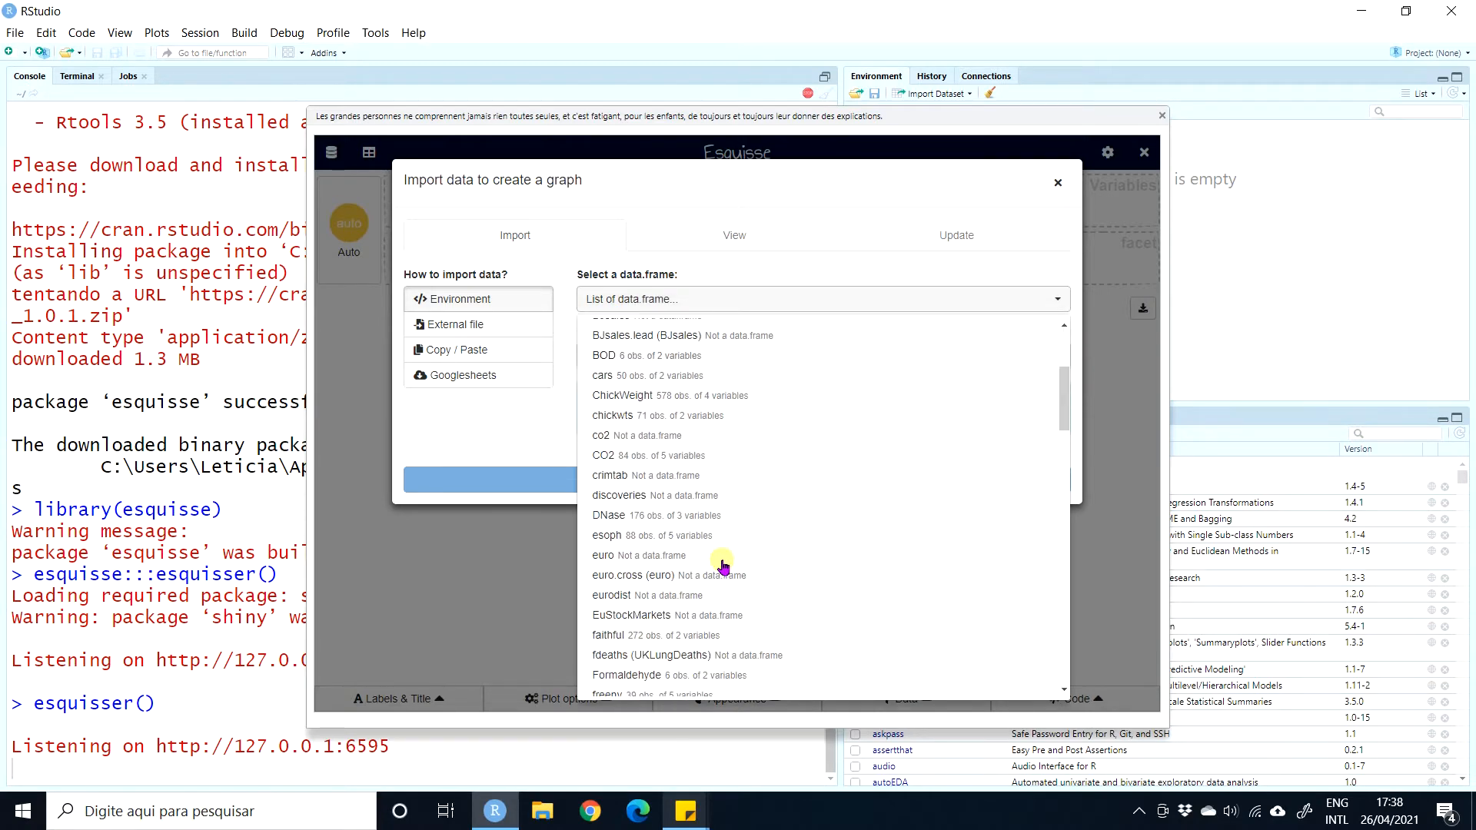
scroll(723, 567, down, 2)
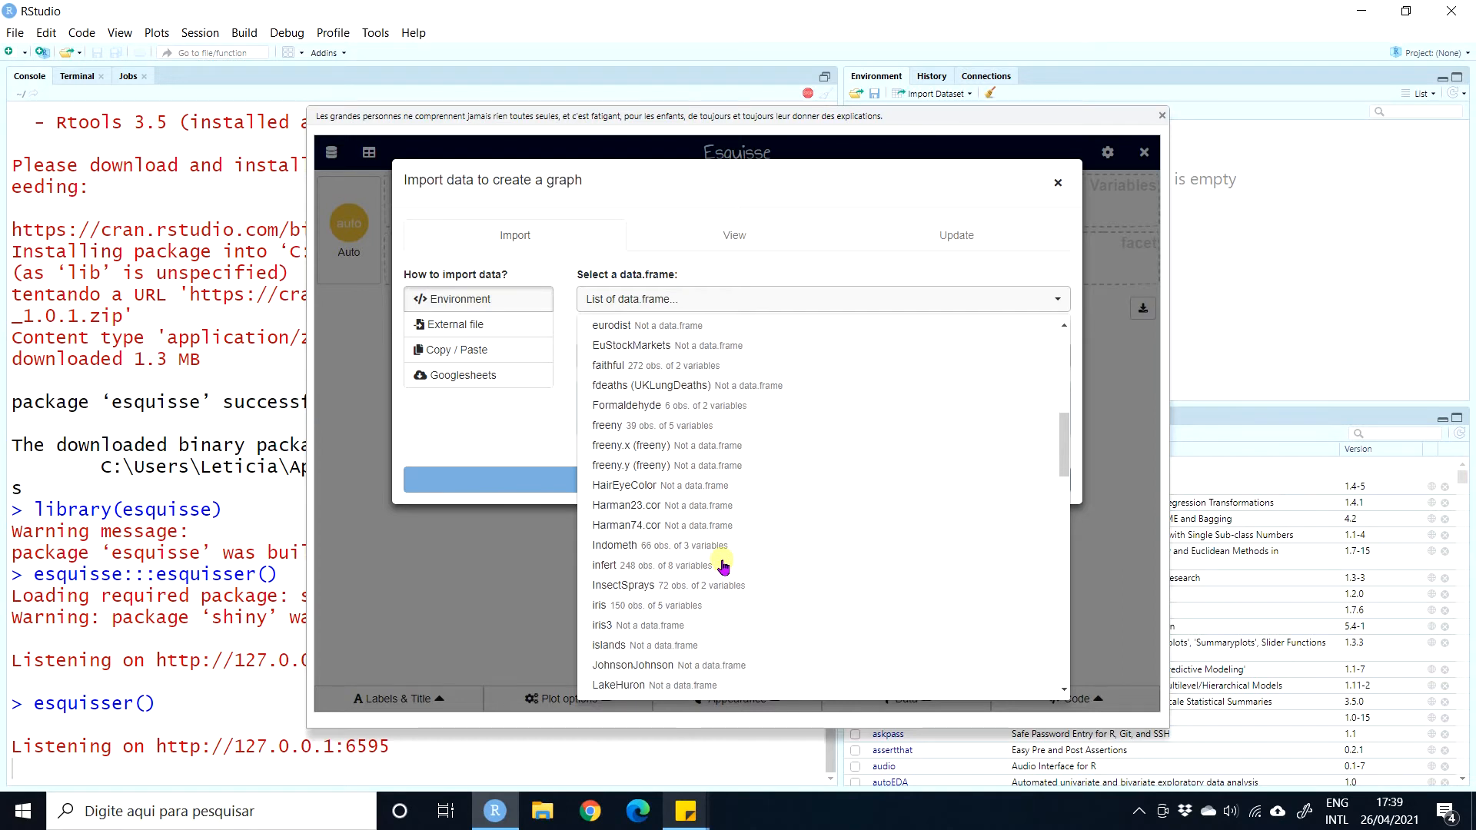
click(600, 606)
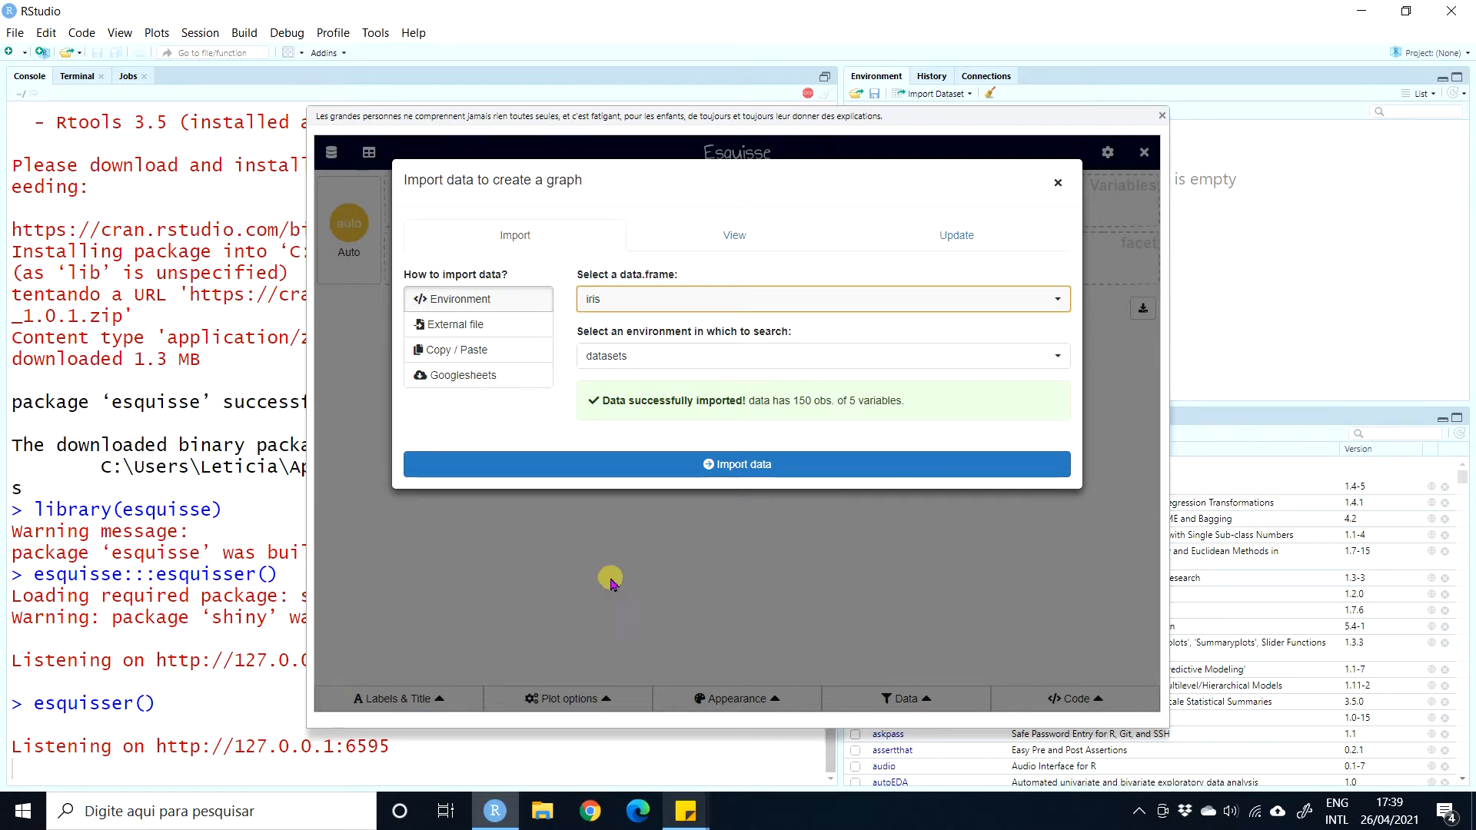
Preview the iris rows and examine the class conversion choices for the Sepal.Length variable.
click(730, 234)
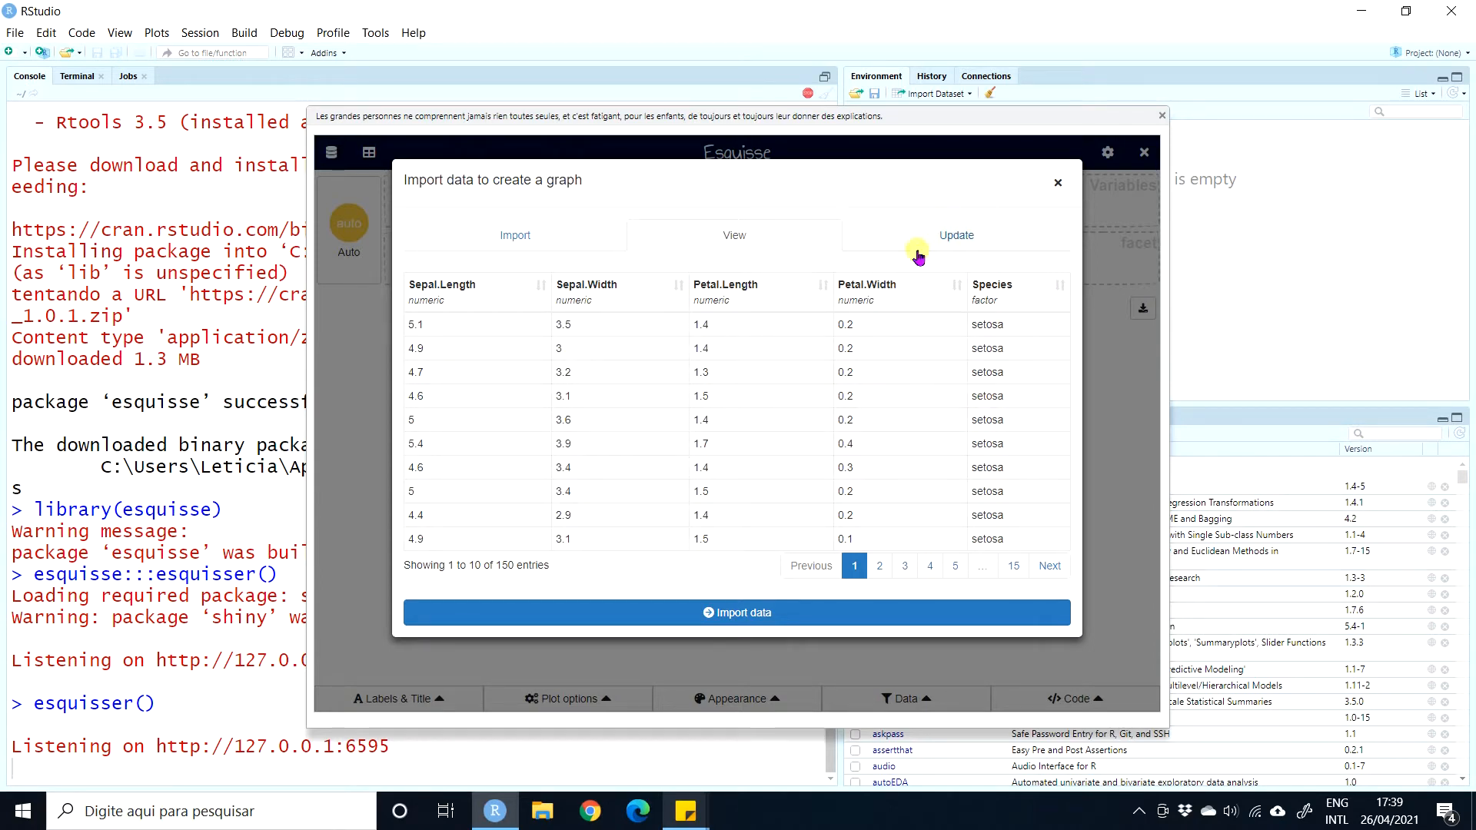
click(957, 242)
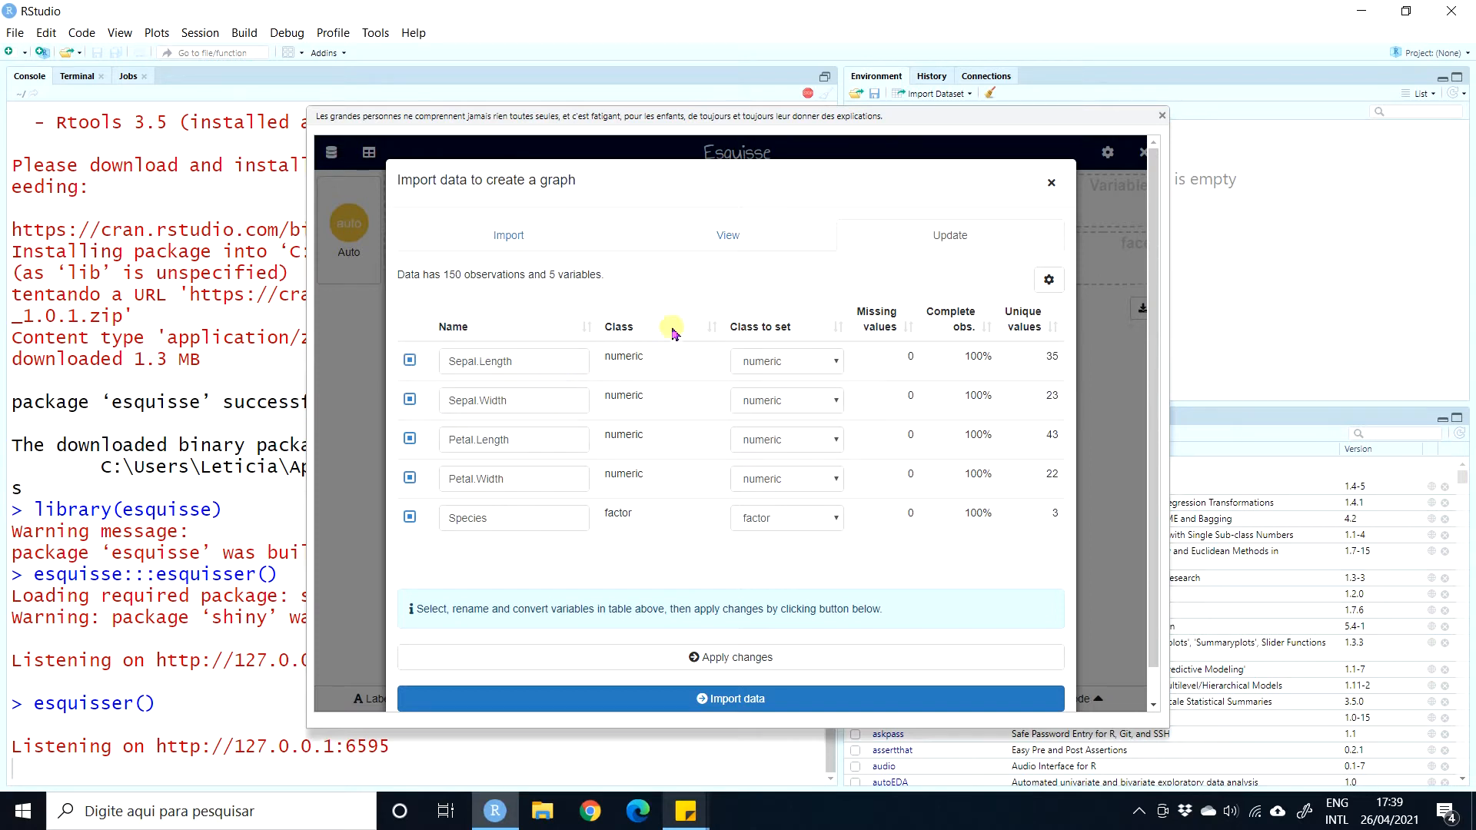
click(777, 365)
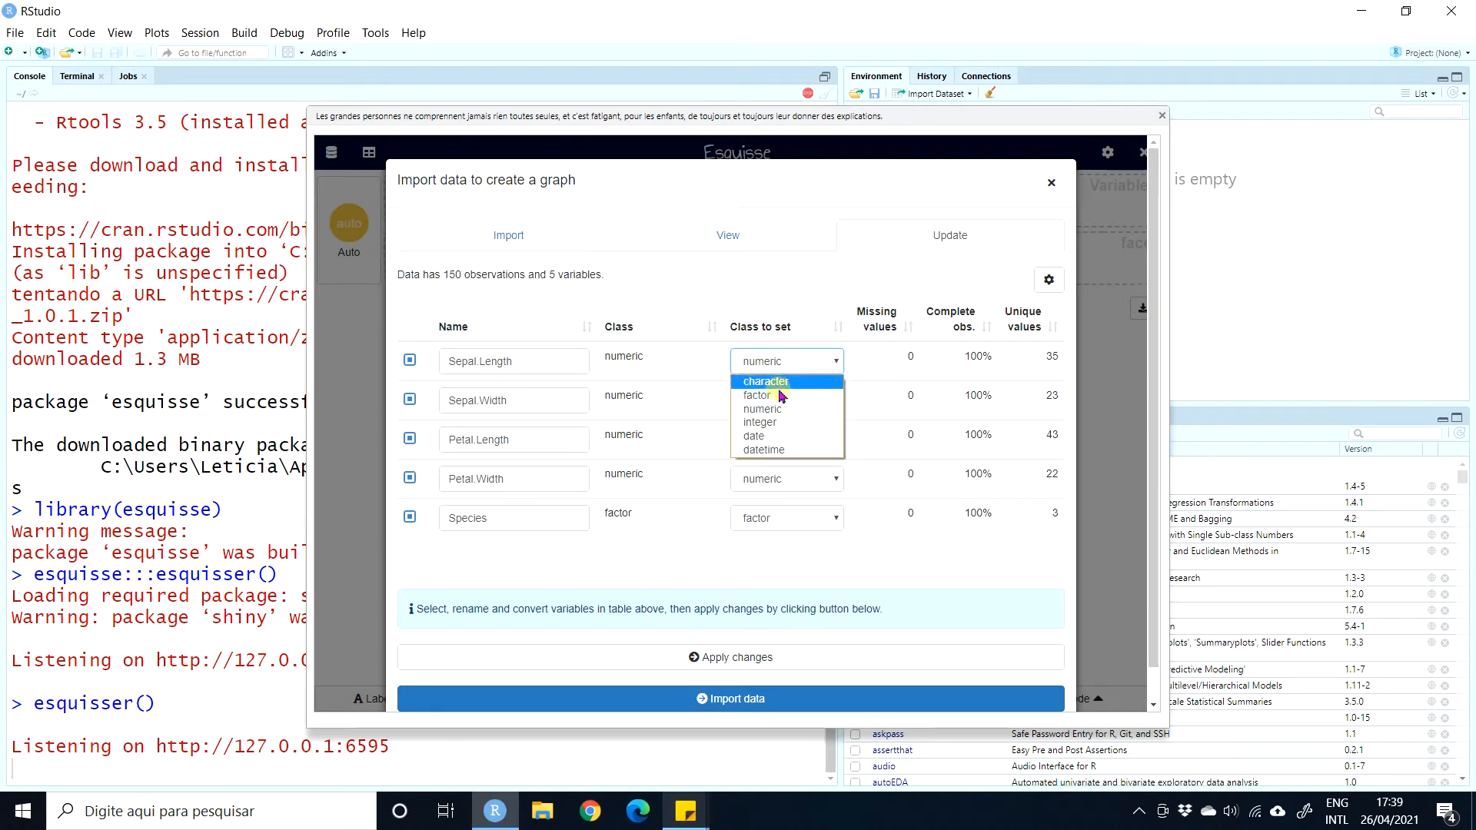
click(767, 282)
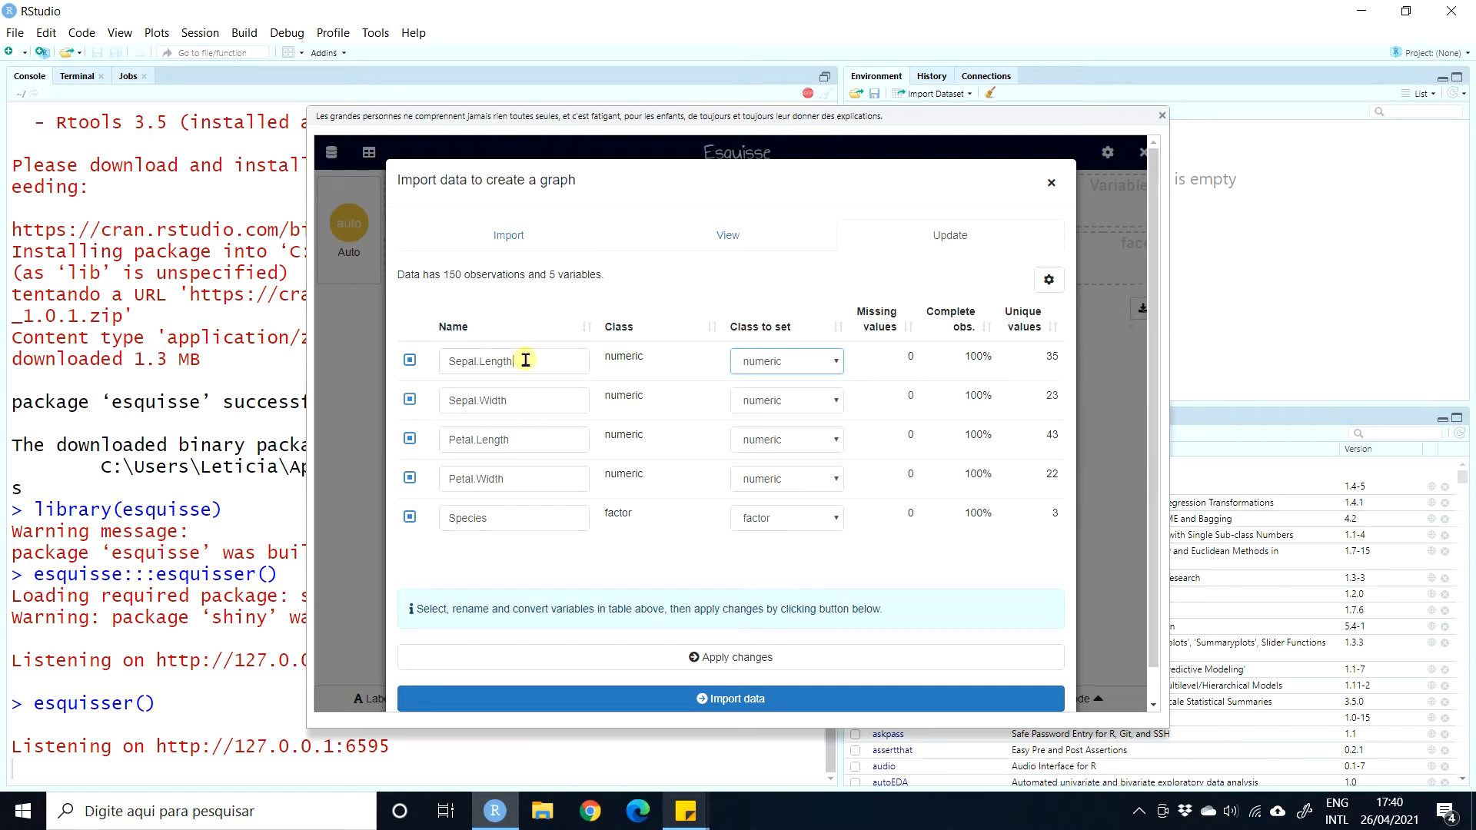
Inspect the editable variable names, and exclude Sepal.Length from the import and include it again.
drag(511, 362, 431, 364)
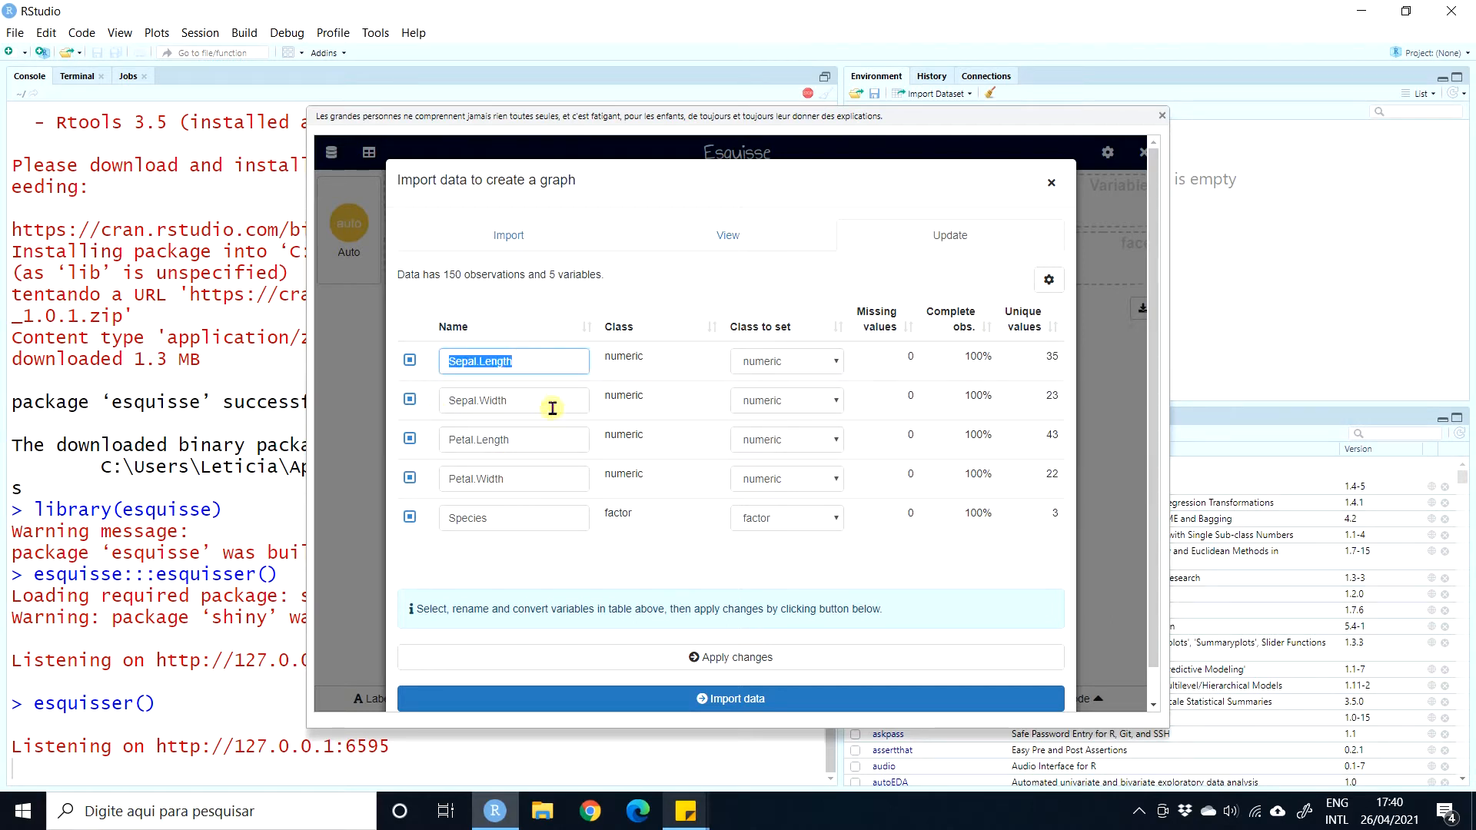
drag(550, 407, 424, 410)
drag(537, 439, 415, 423)
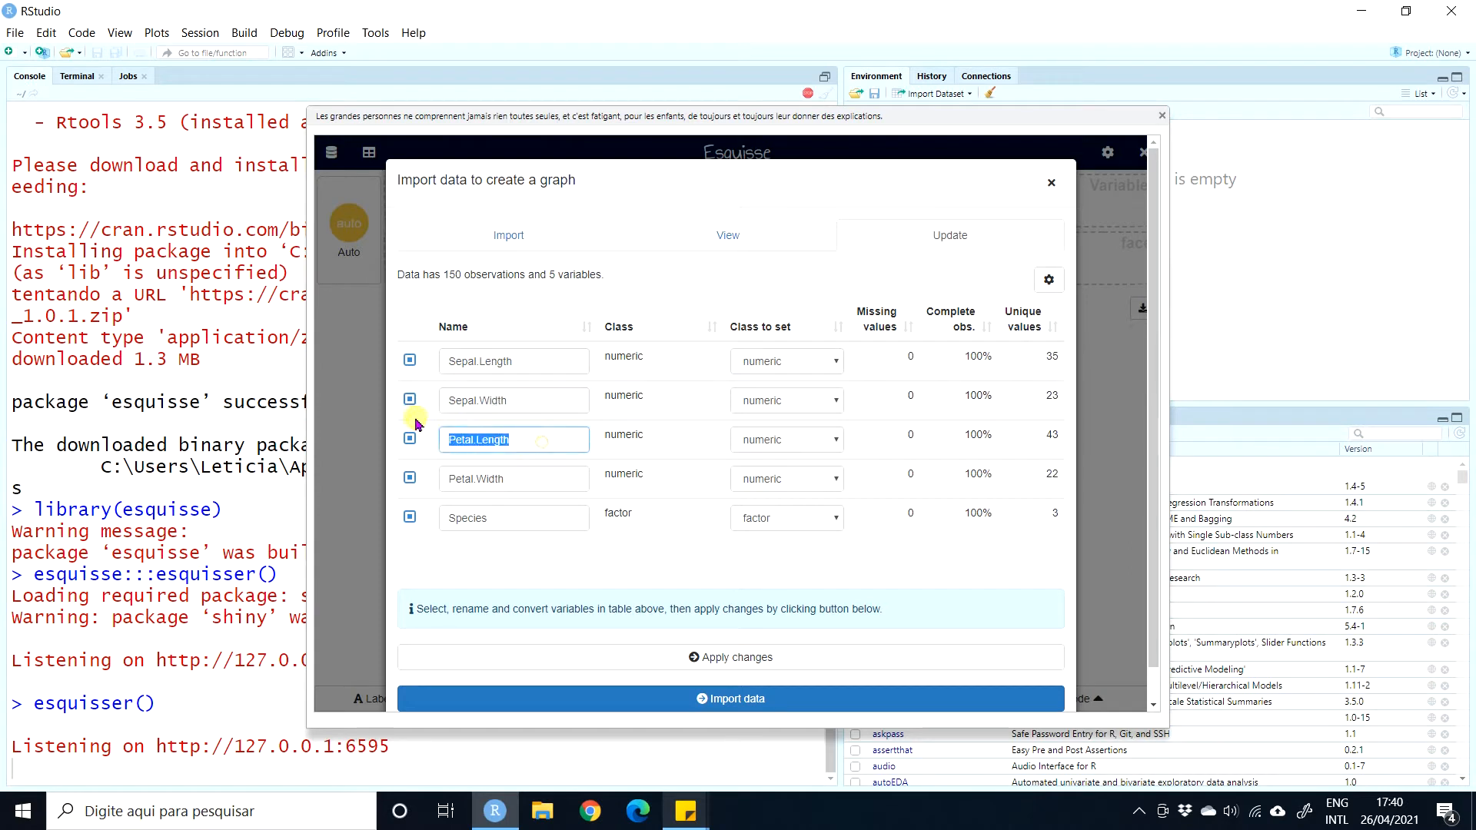
click(409, 361)
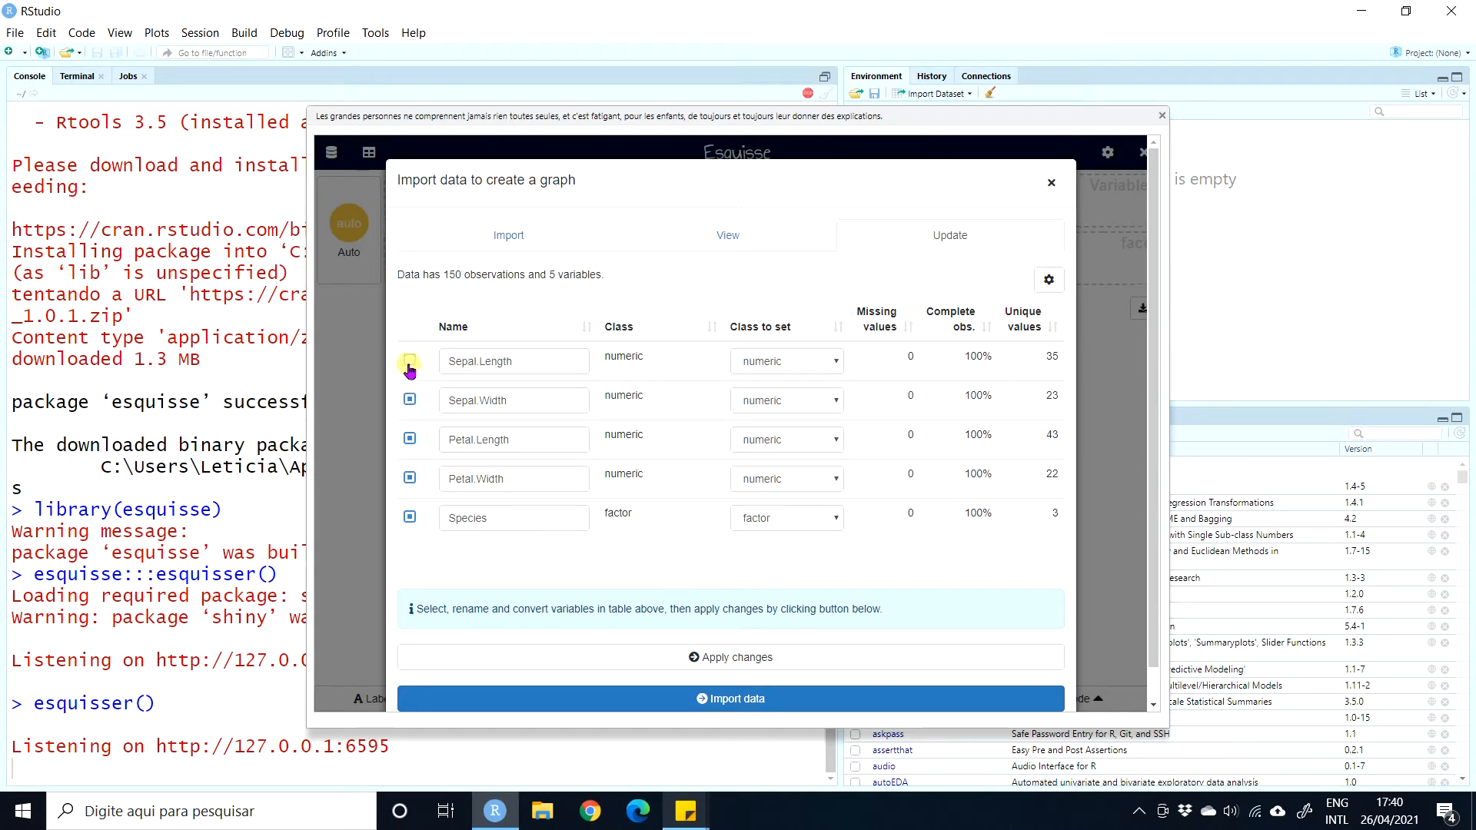
click(409, 361)
Examine the date format, origin date and decimal separator settings for variable conversion, and close them.
click(1050, 281)
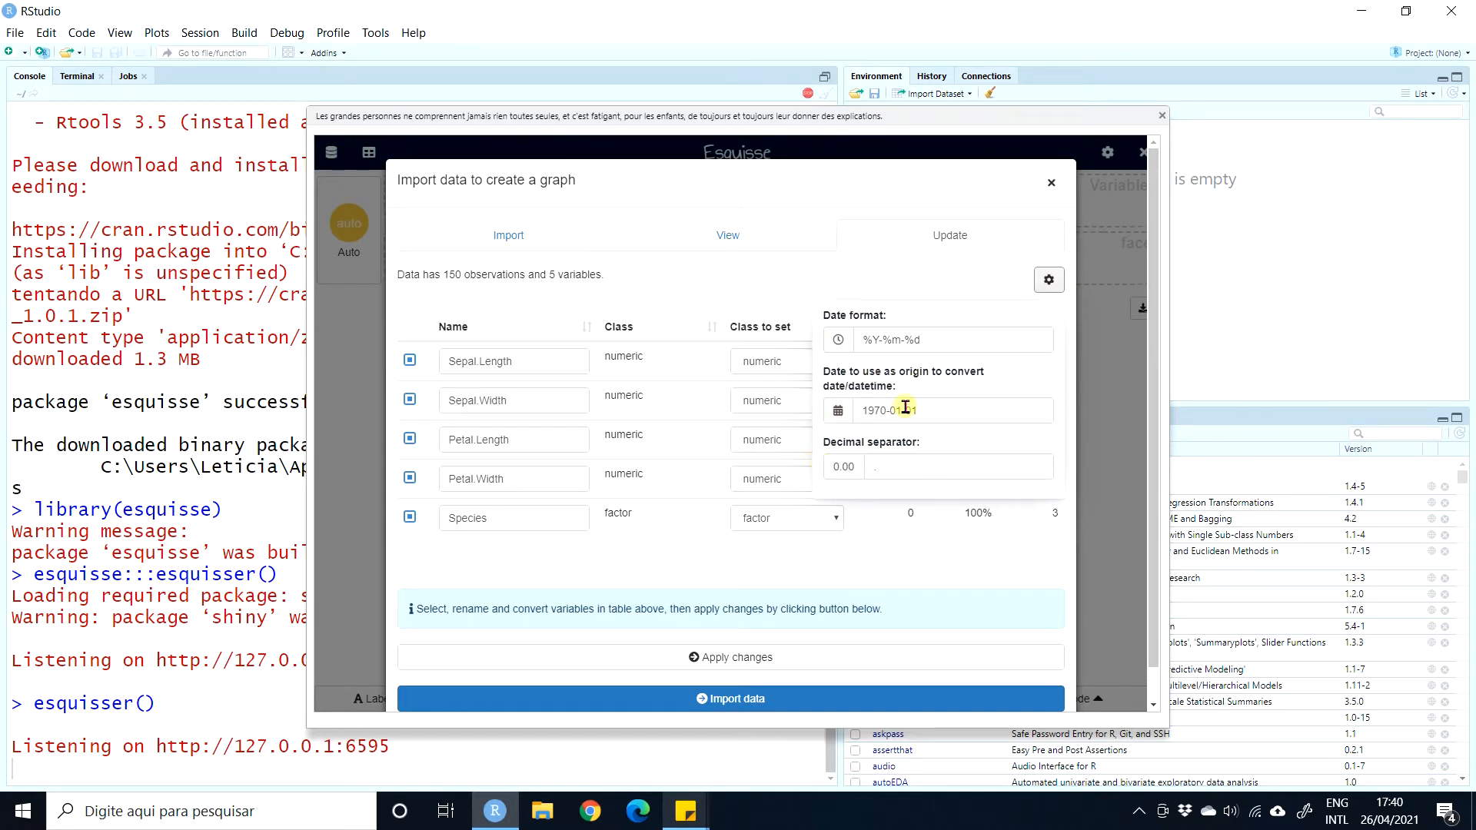
click(876, 471)
click(936, 555)
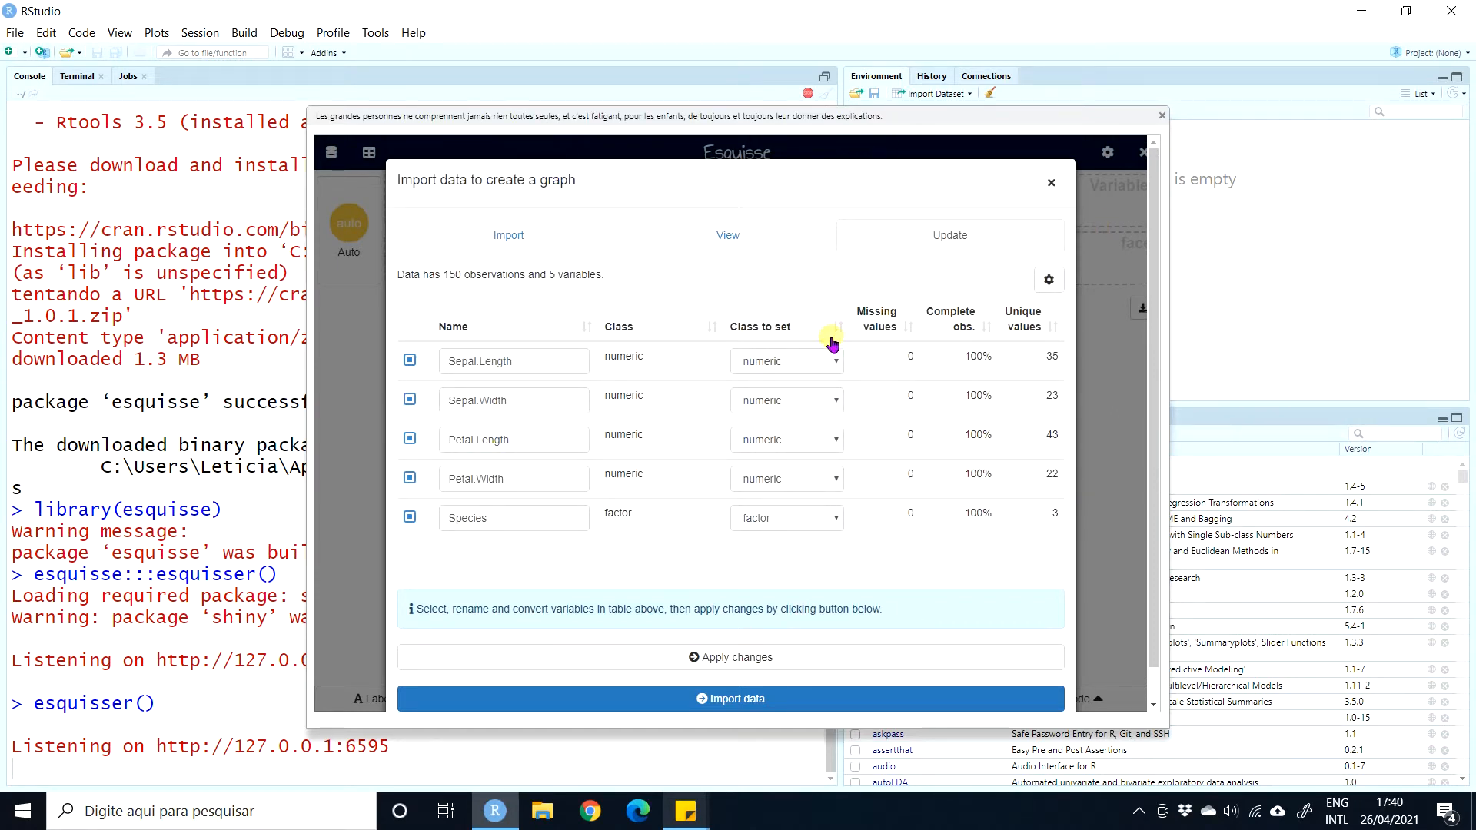
Import the iris data into the graph builder and review the imported rows in the dataset viewer.
click(754, 700)
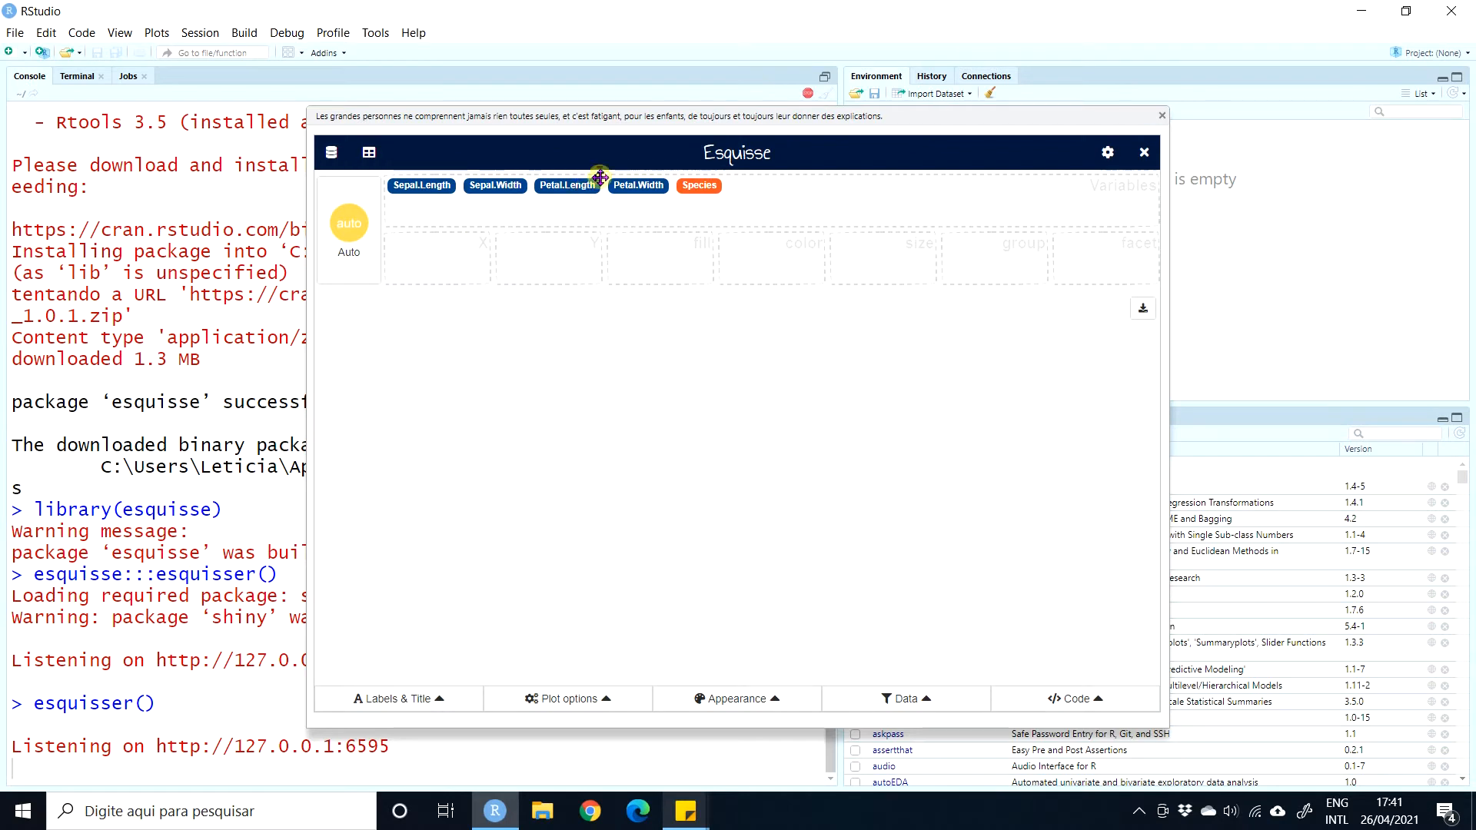
click(331, 156)
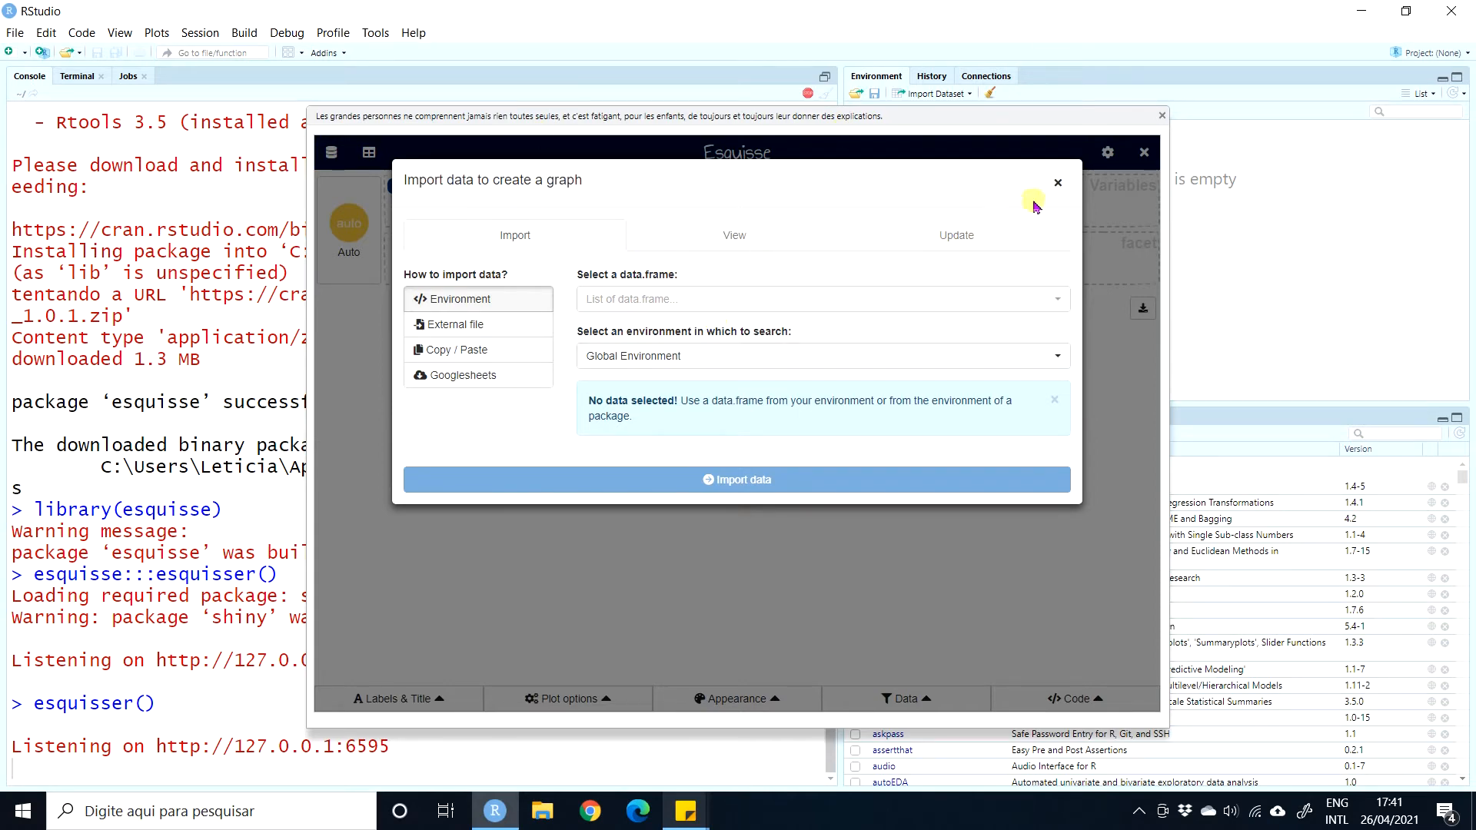
click(1058, 183)
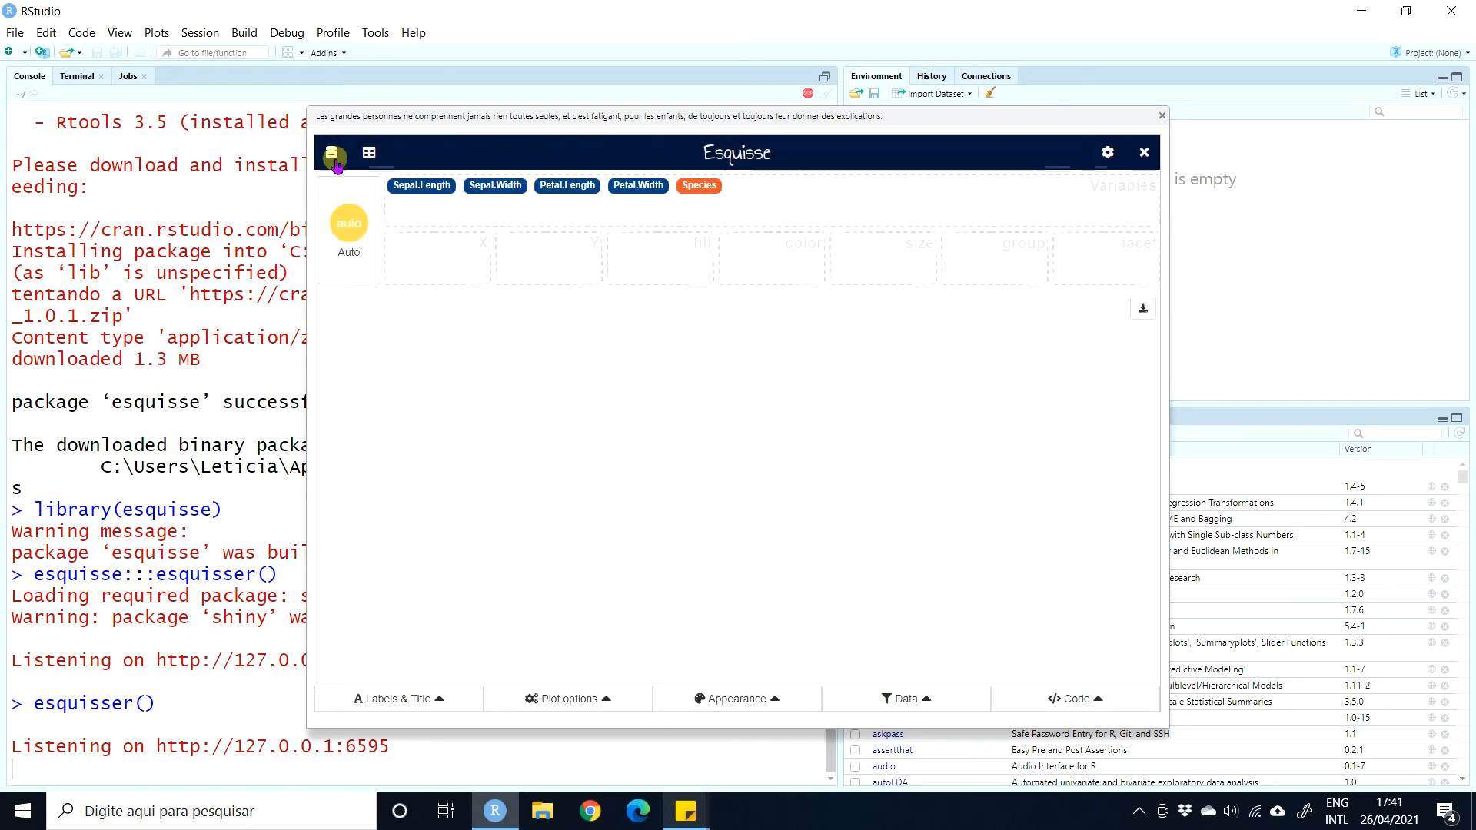
click(368, 154)
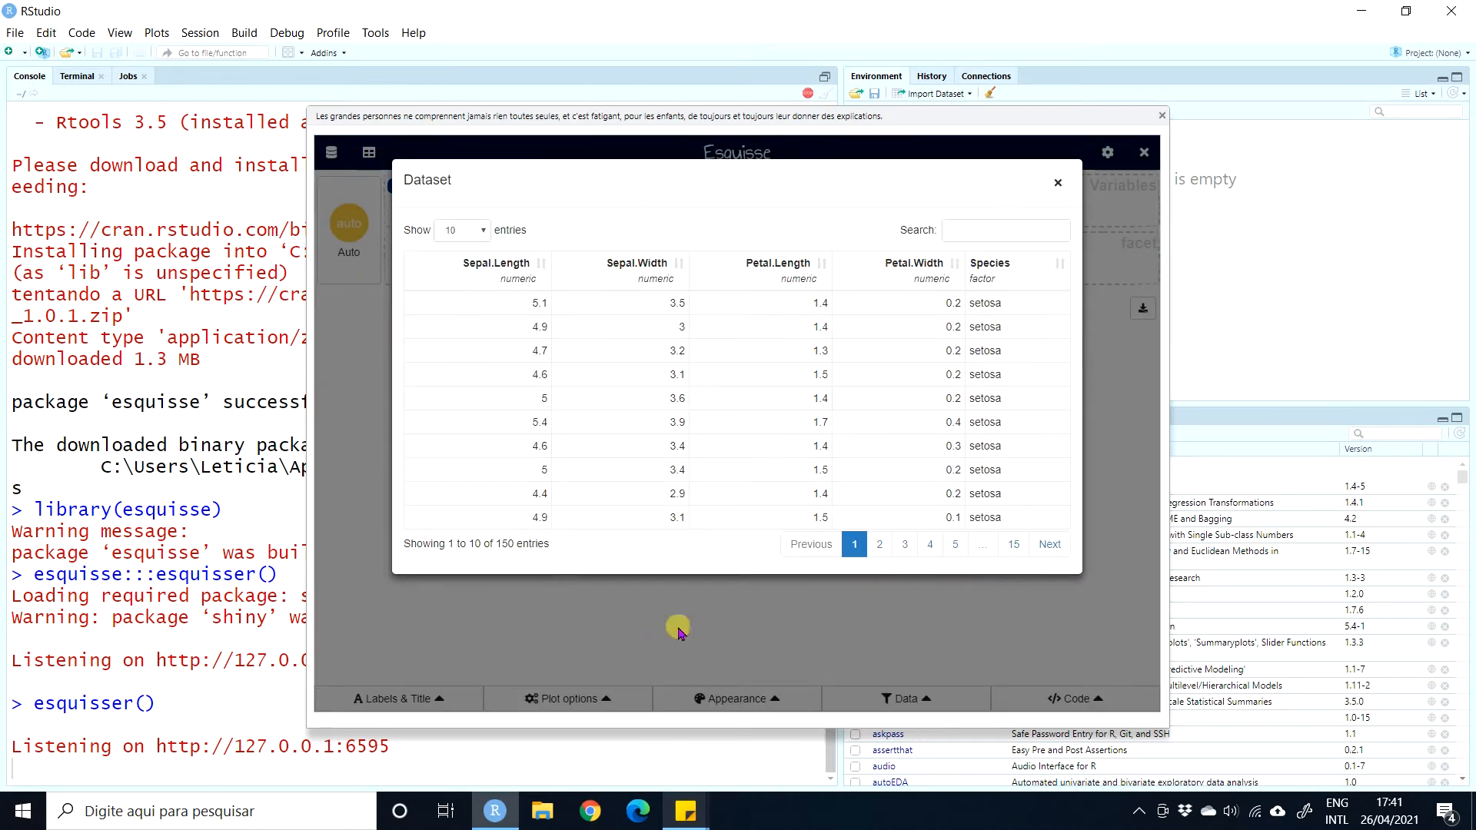
click(1051, 183)
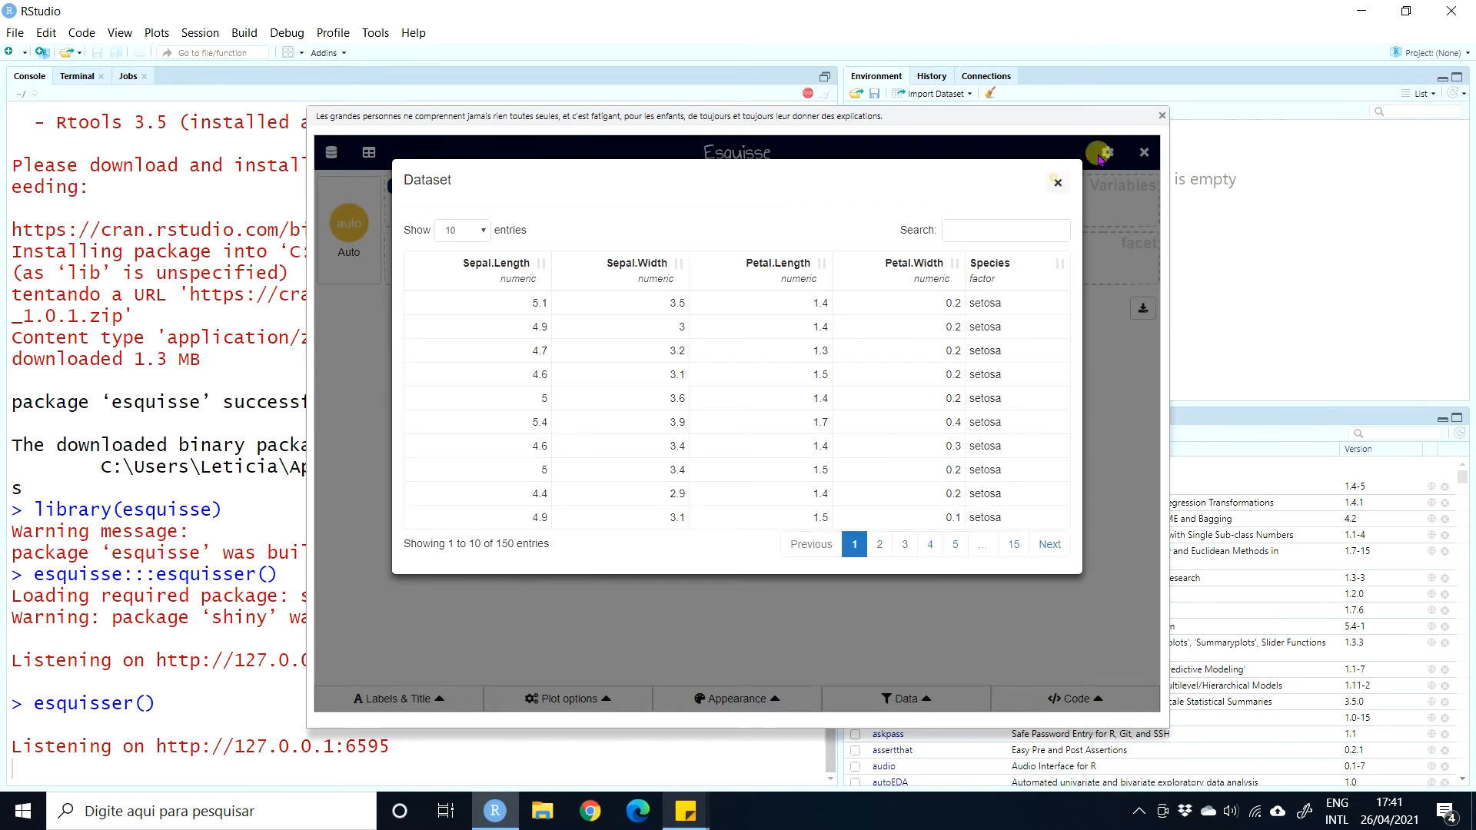
Enable the shape, weight, group, ymin, ymax, facet row and facet col aesthetics in the Esquisse settings.
click(1107, 151)
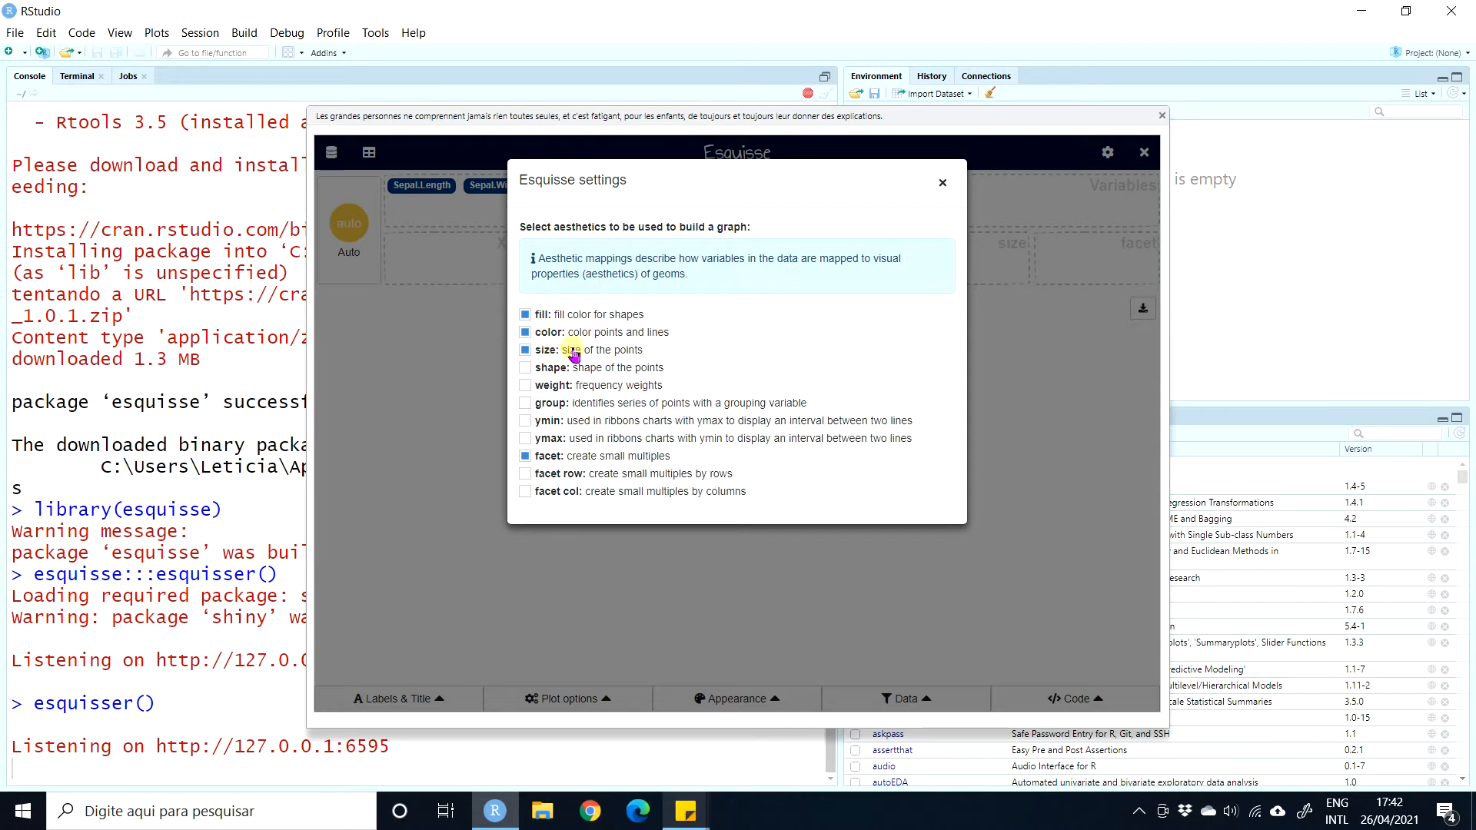
click(525, 368)
click(525, 386)
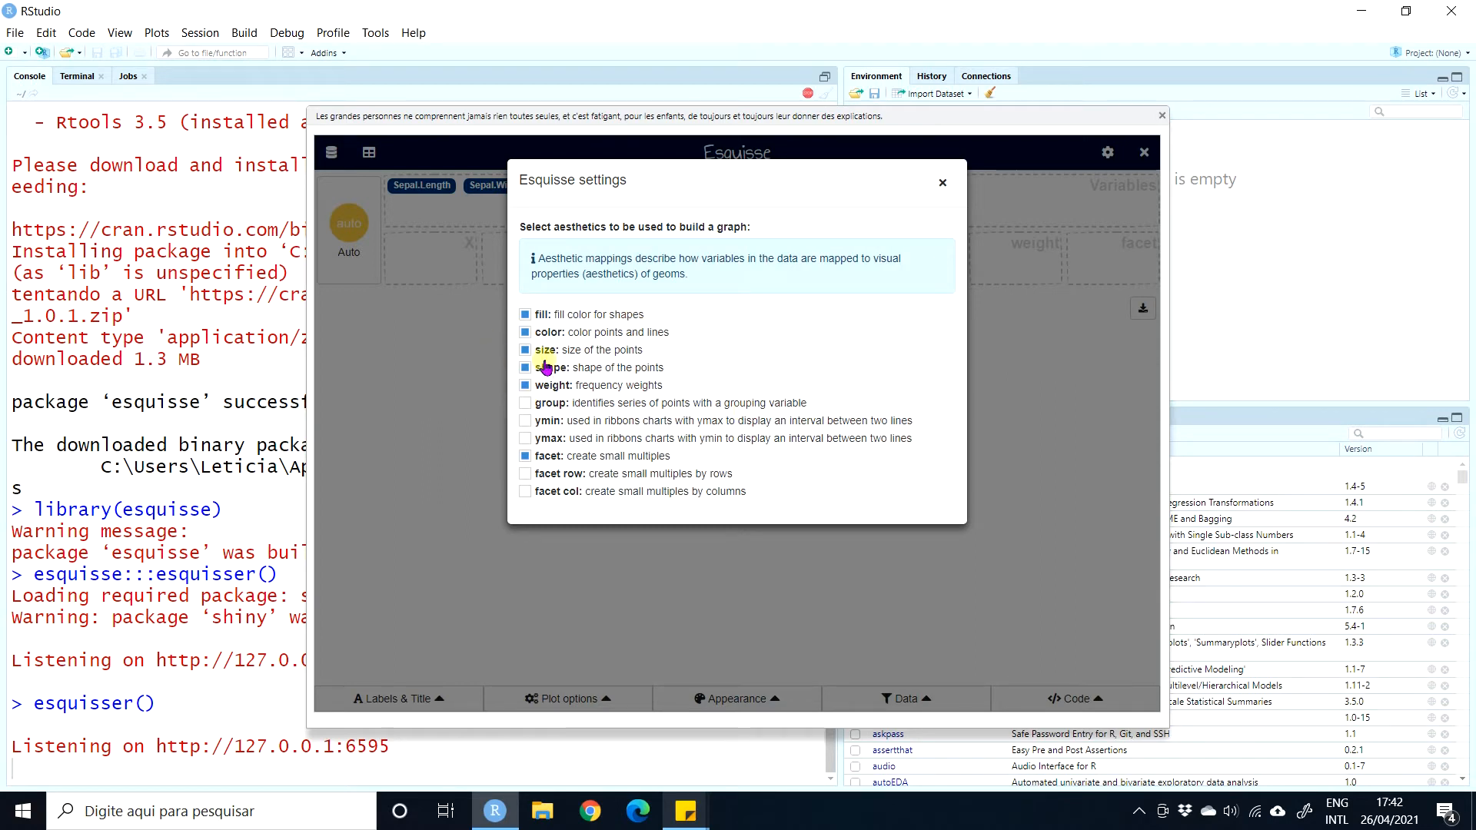
click(525, 402)
click(525, 422)
click(525, 438)
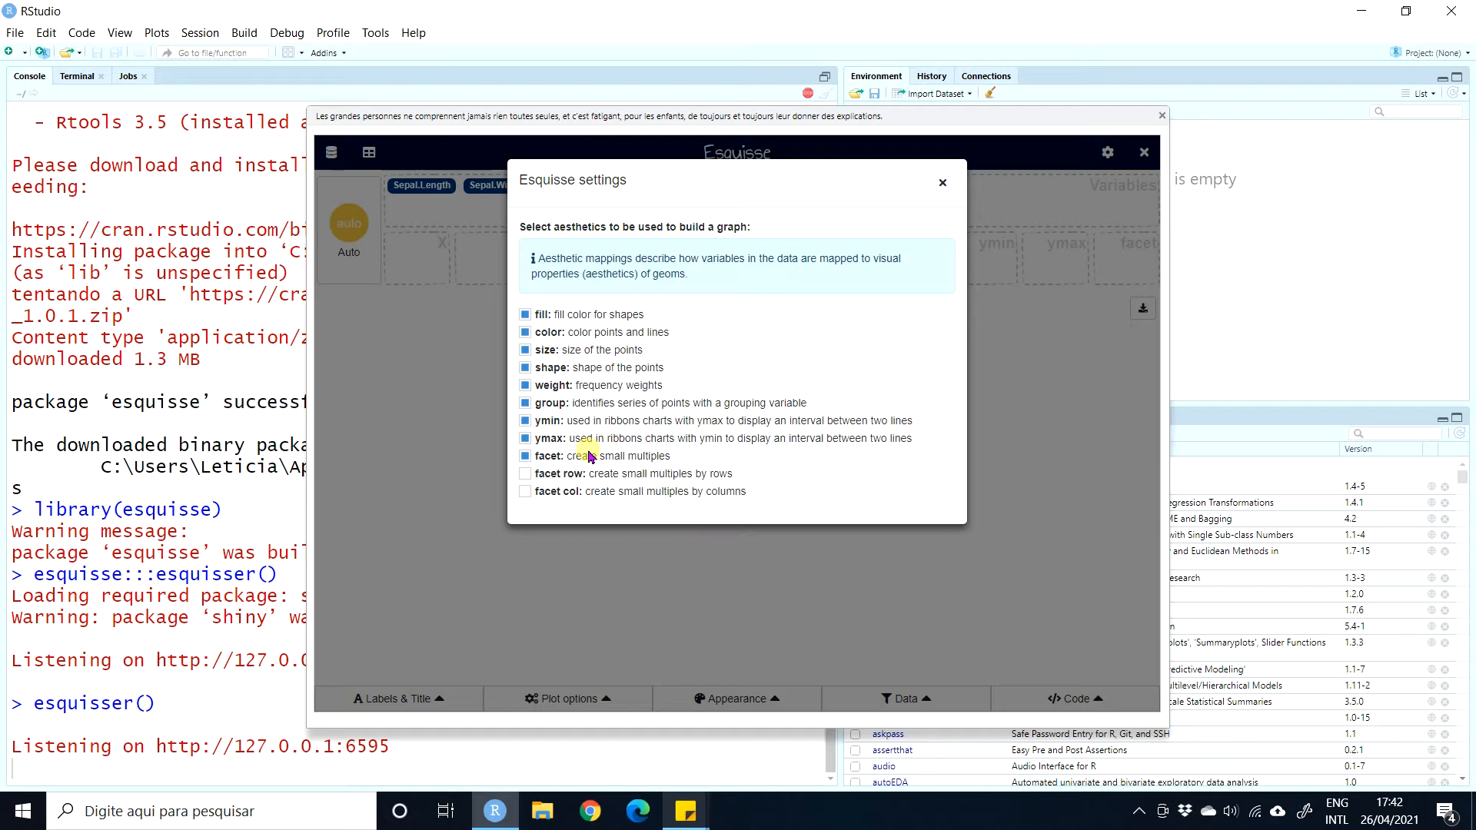
click(526, 492)
click(525, 473)
click(940, 184)
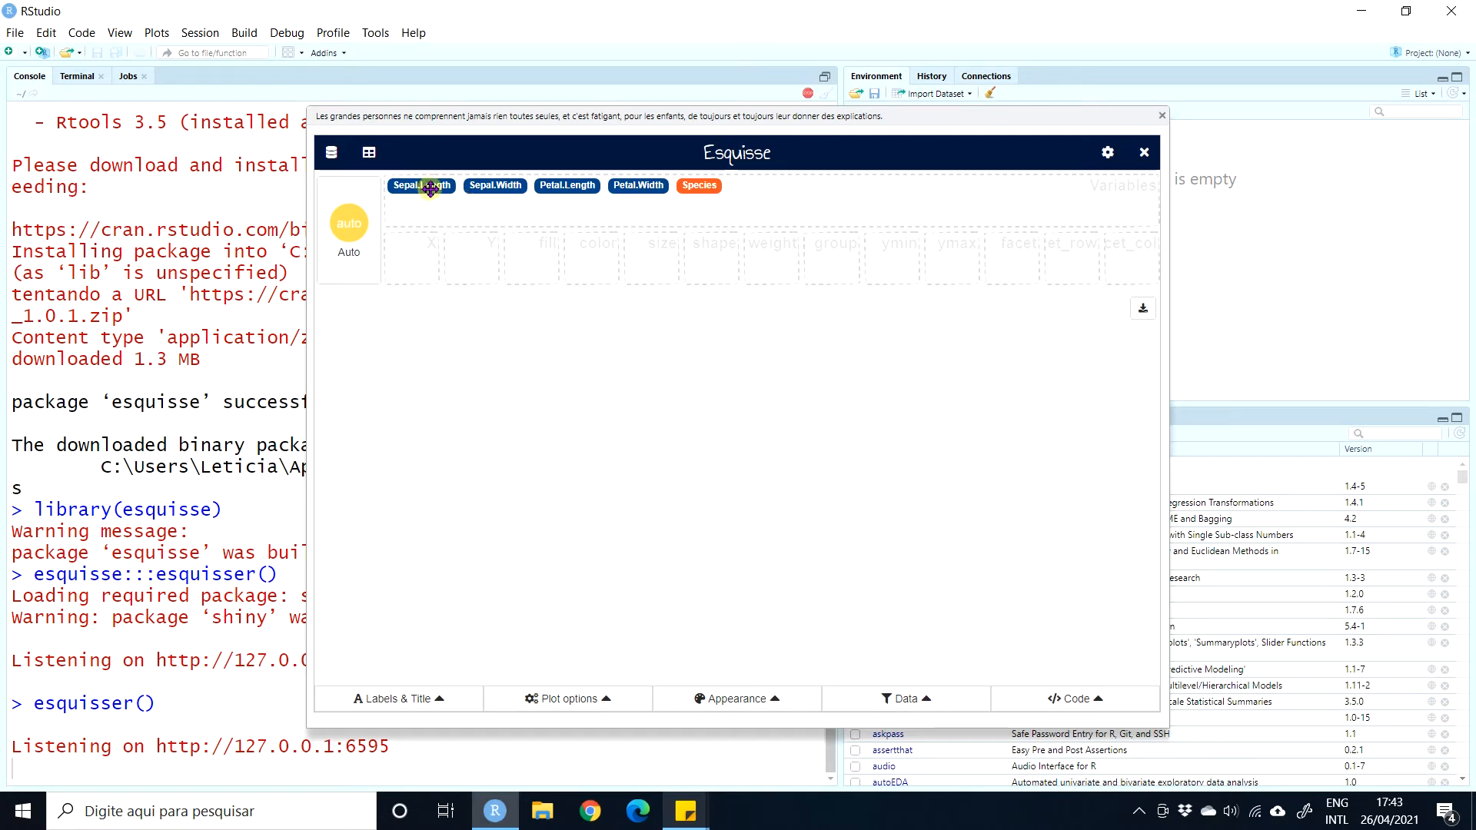
Map the Sepal.Length variable to the X aesthetic.
drag(421, 192, 425, 254)
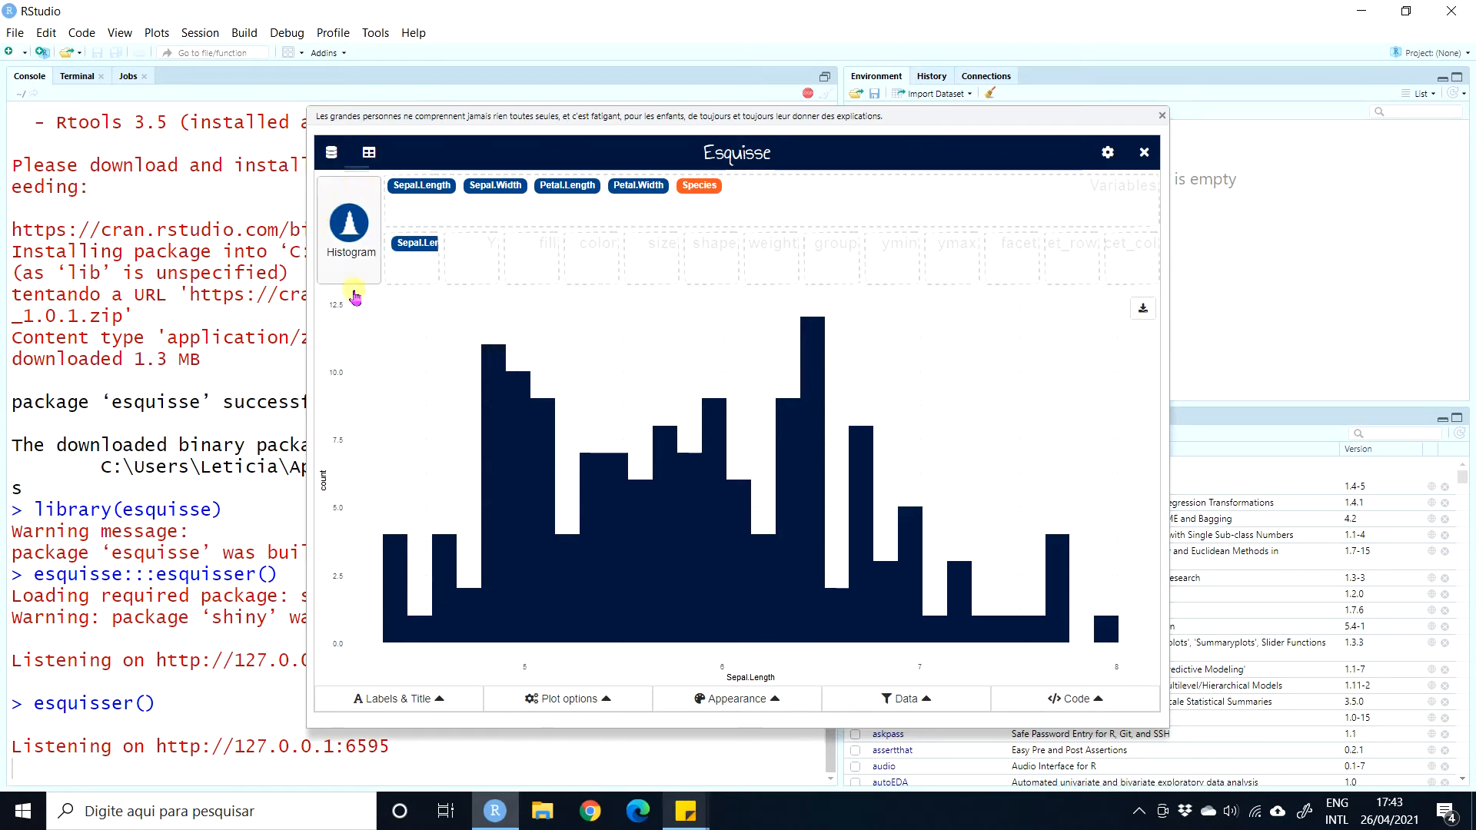
Try the density, boxplot and violin chart types for Sepal.Length, and return to the histogram.
click(349, 224)
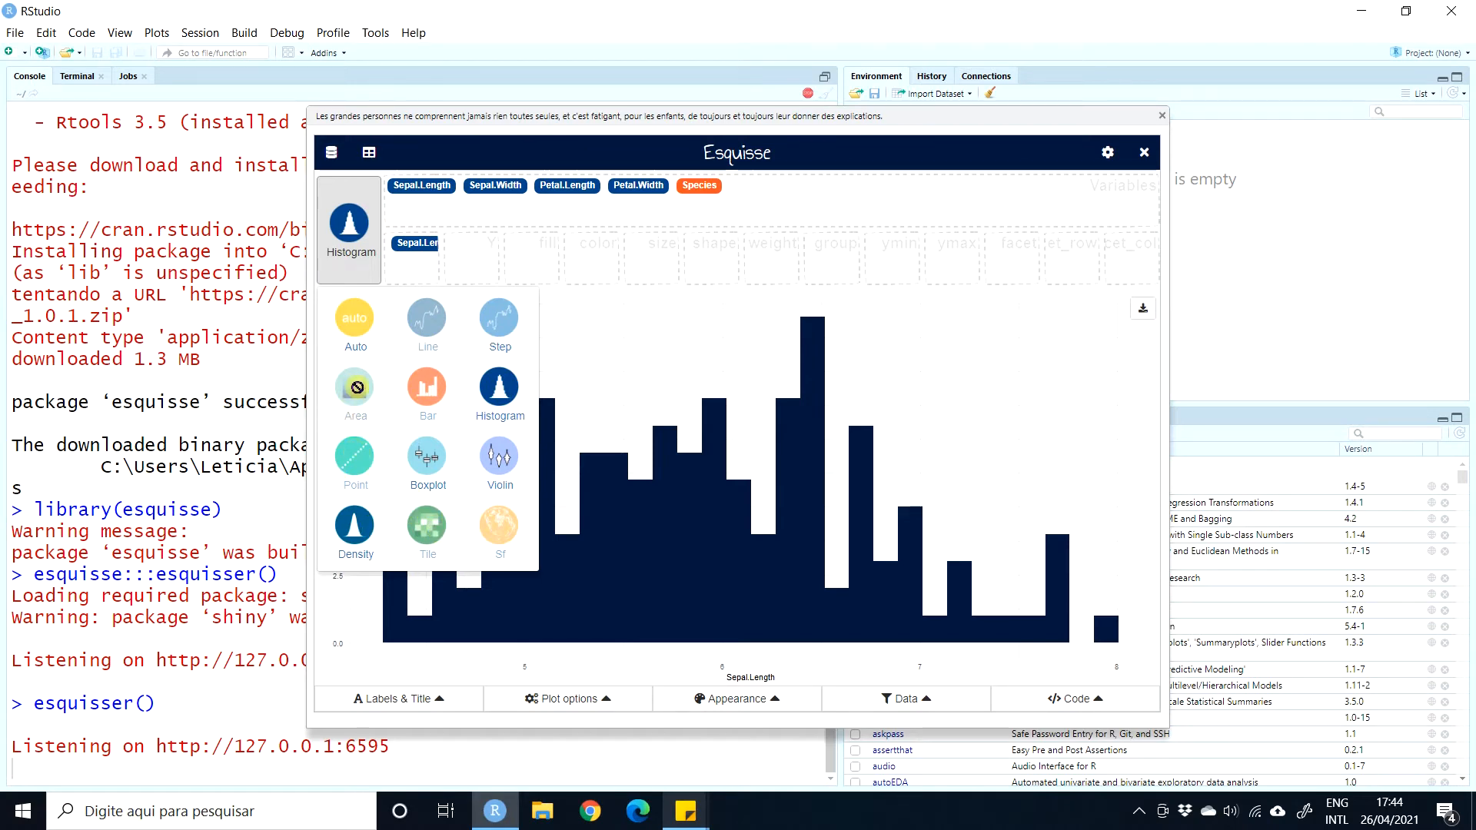
click(362, 533)
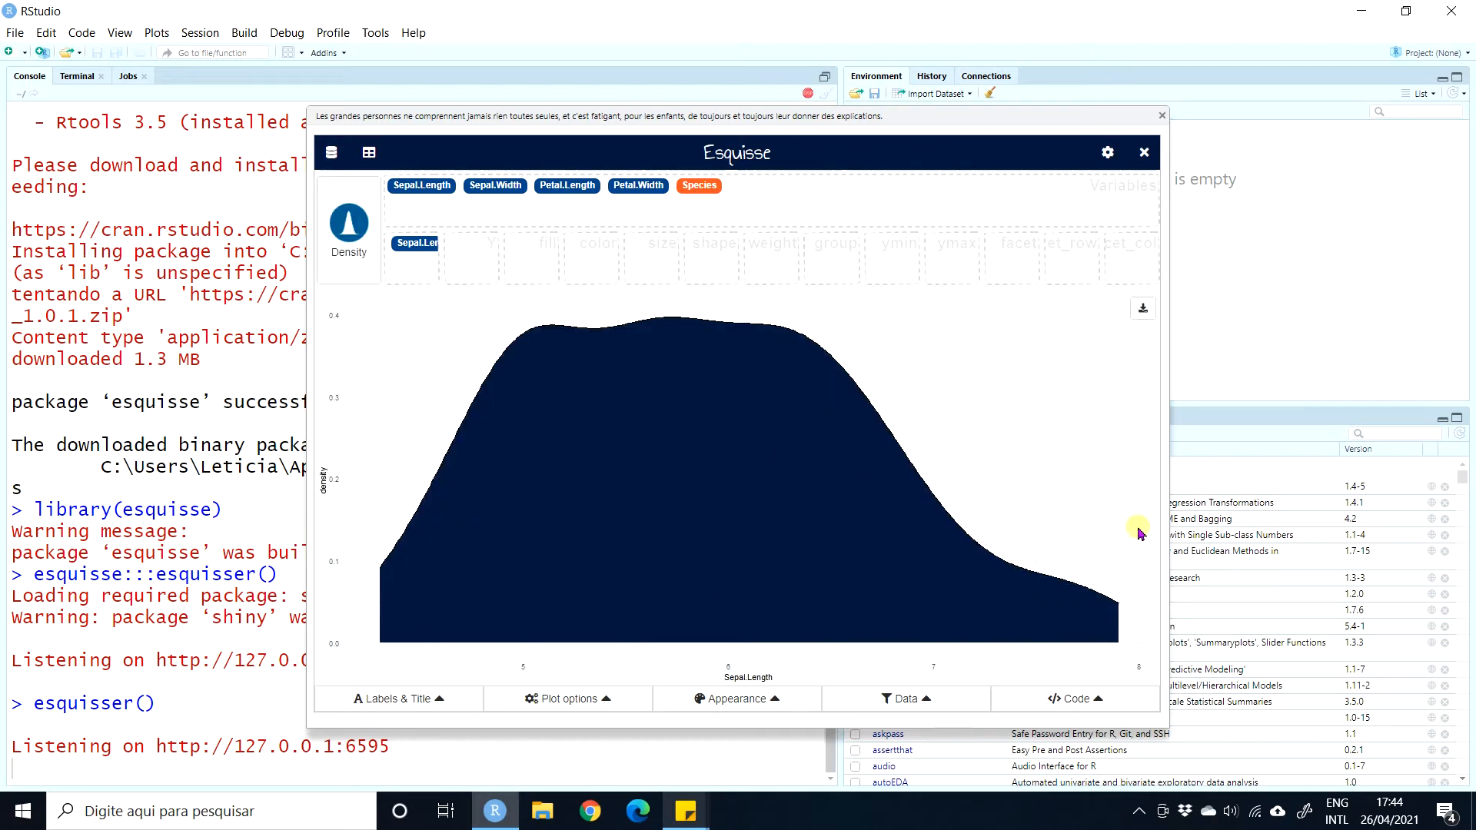
click(327, 240)
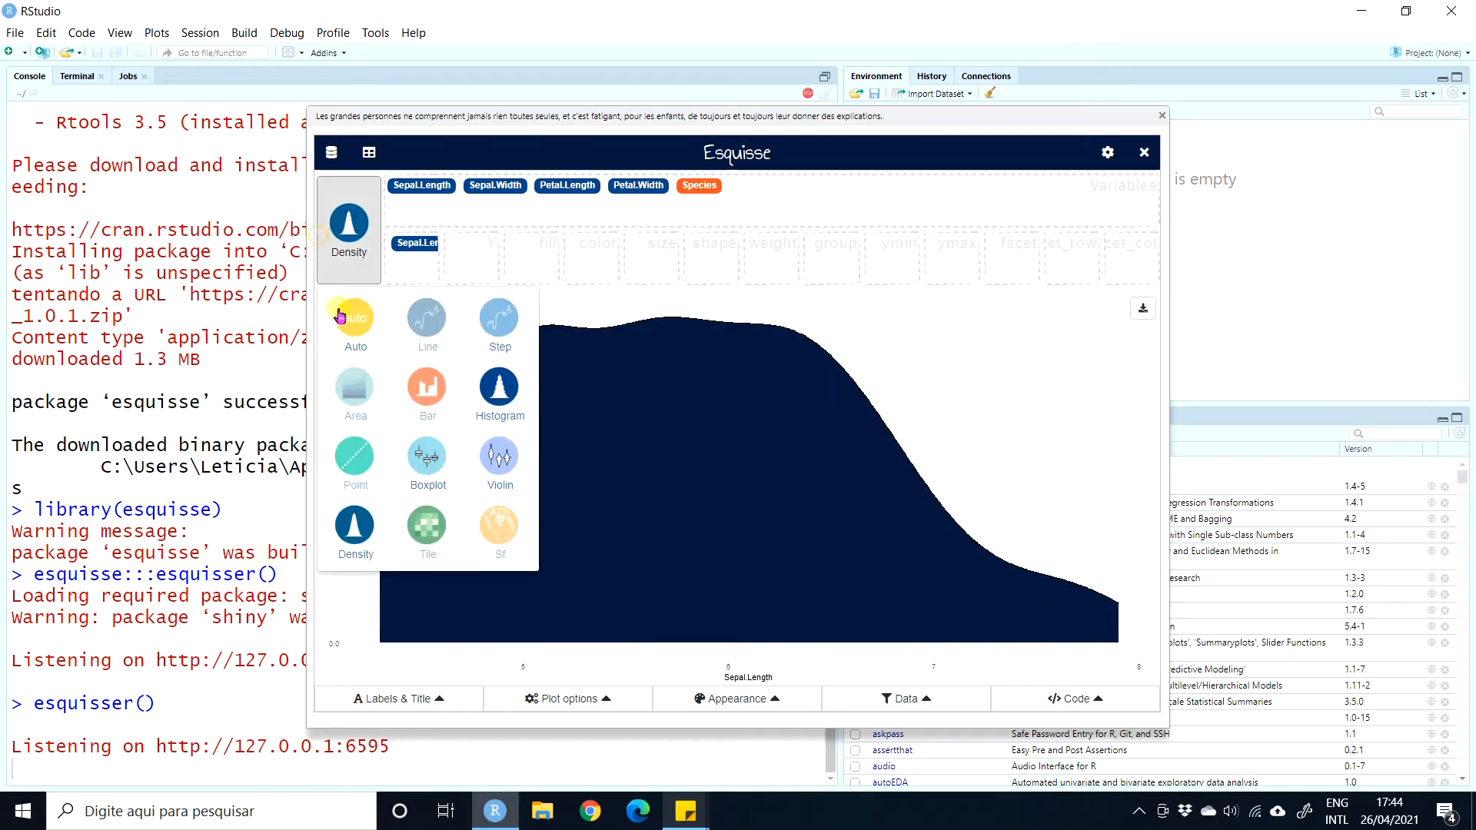
click(428, 458)
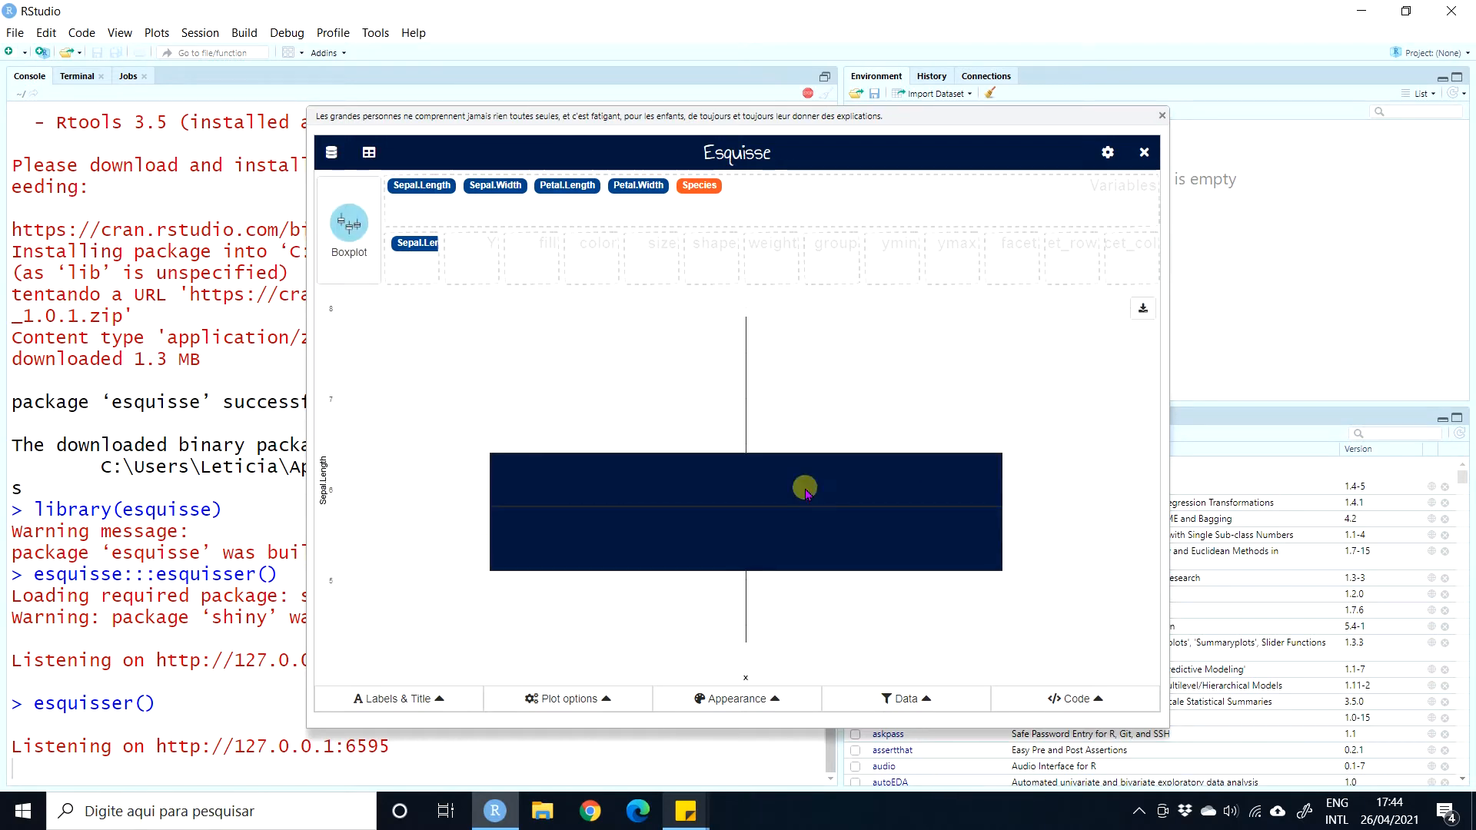
click(344, 258)
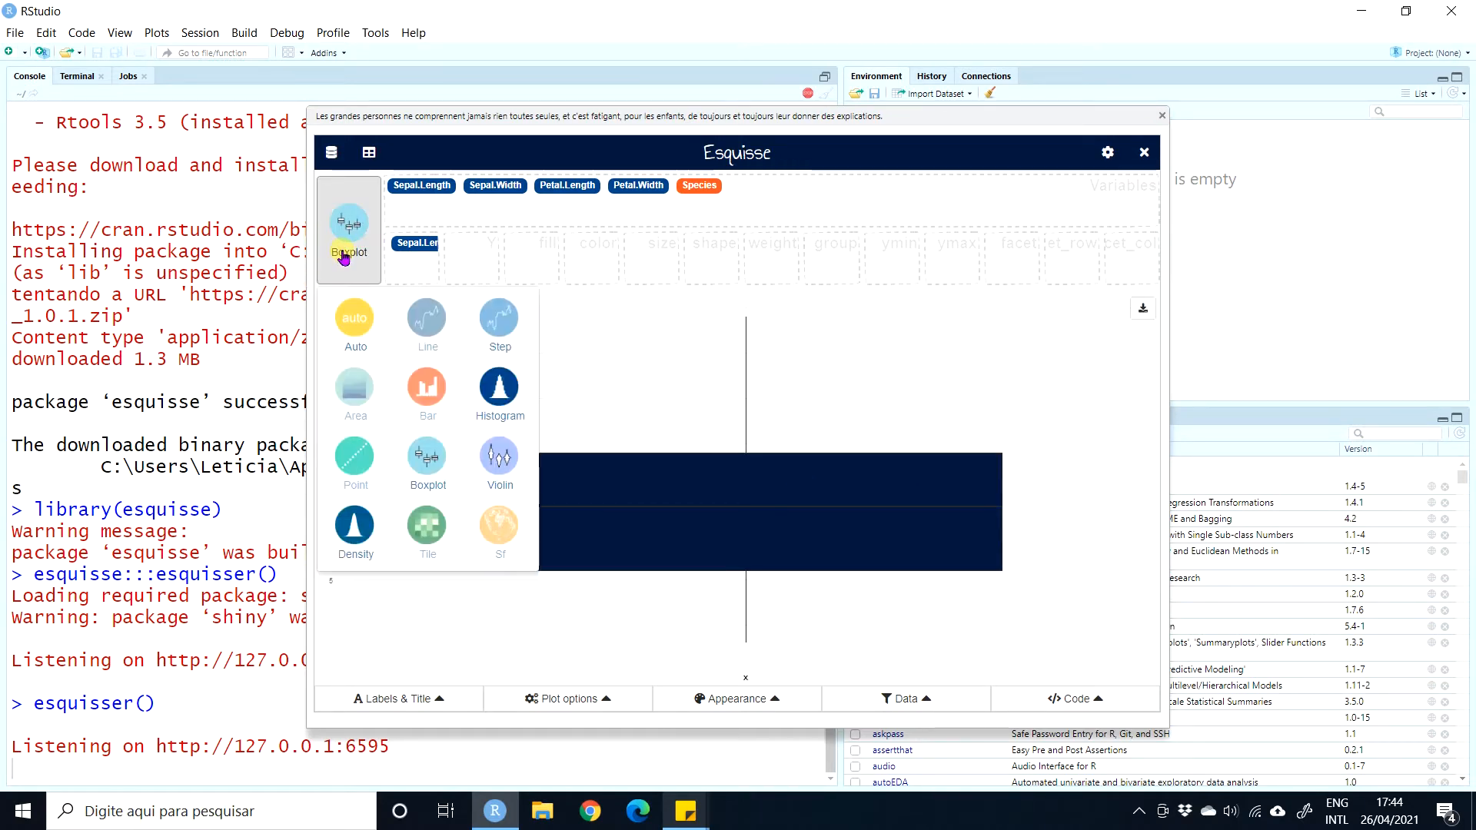
click(498, 457)
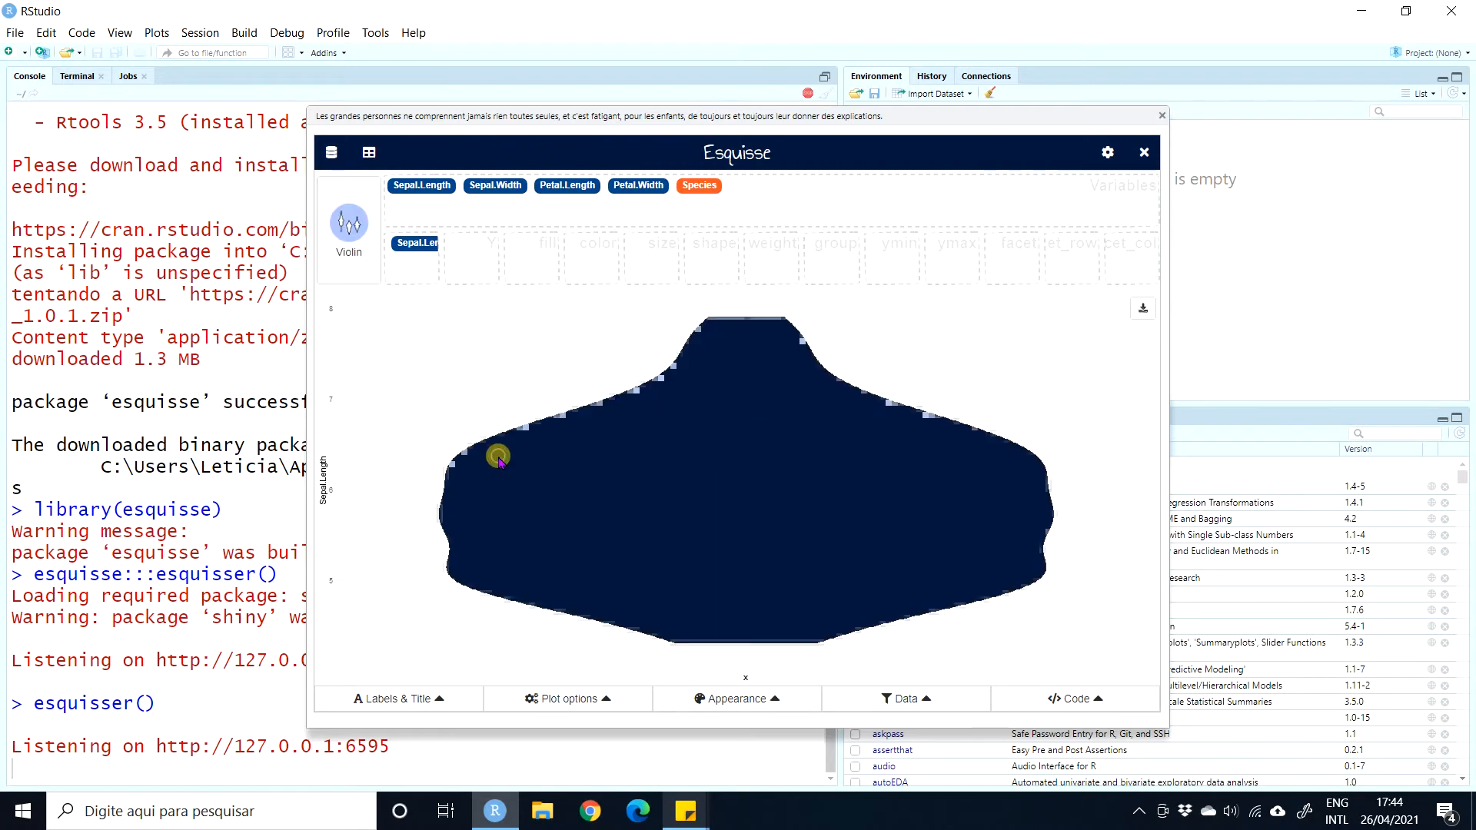
click(356, 249)
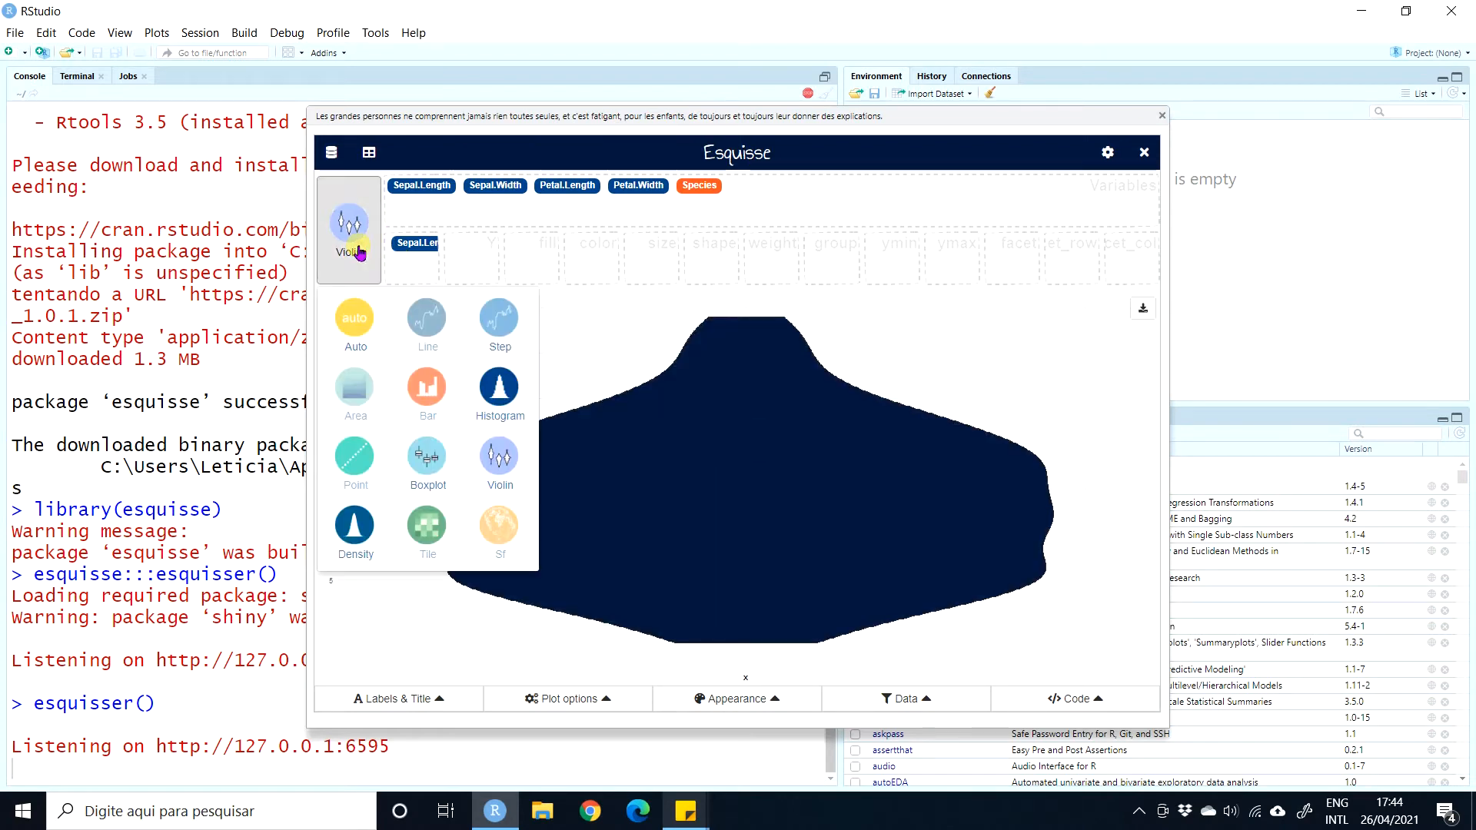
click(495, 397)
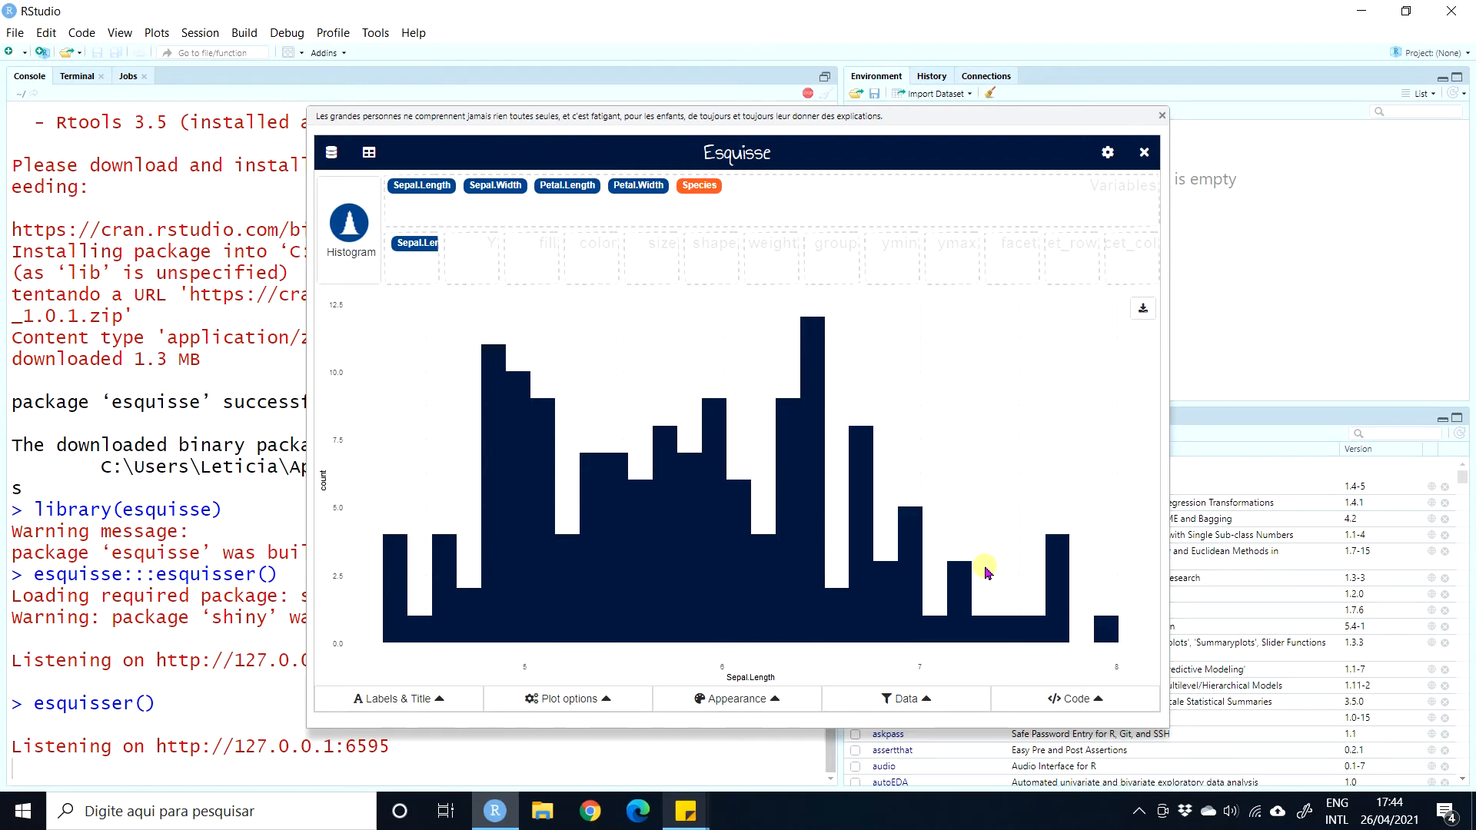
Set the chart title to "Histograma".
click(392, 701)
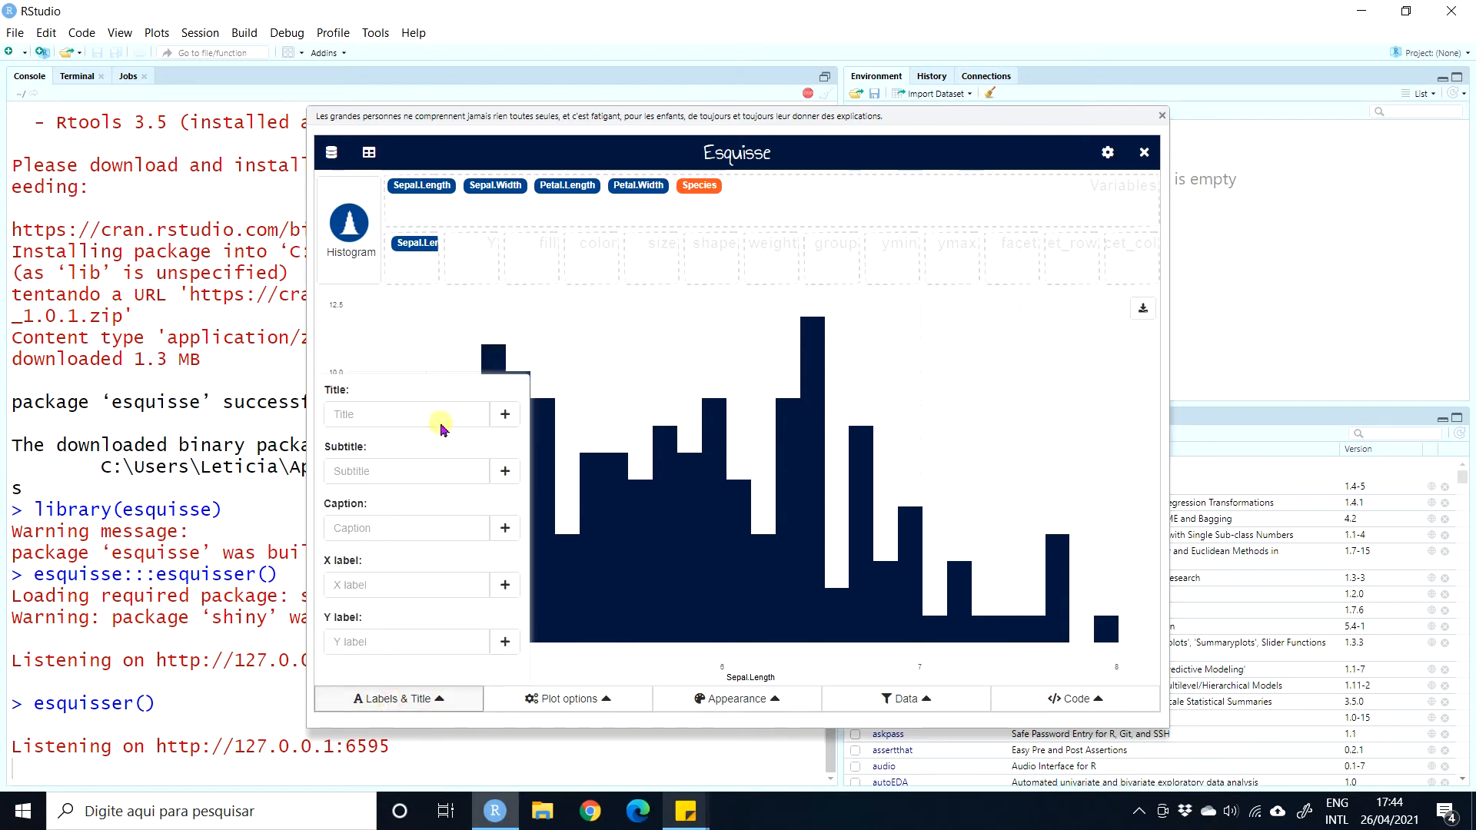
click(342, 414)
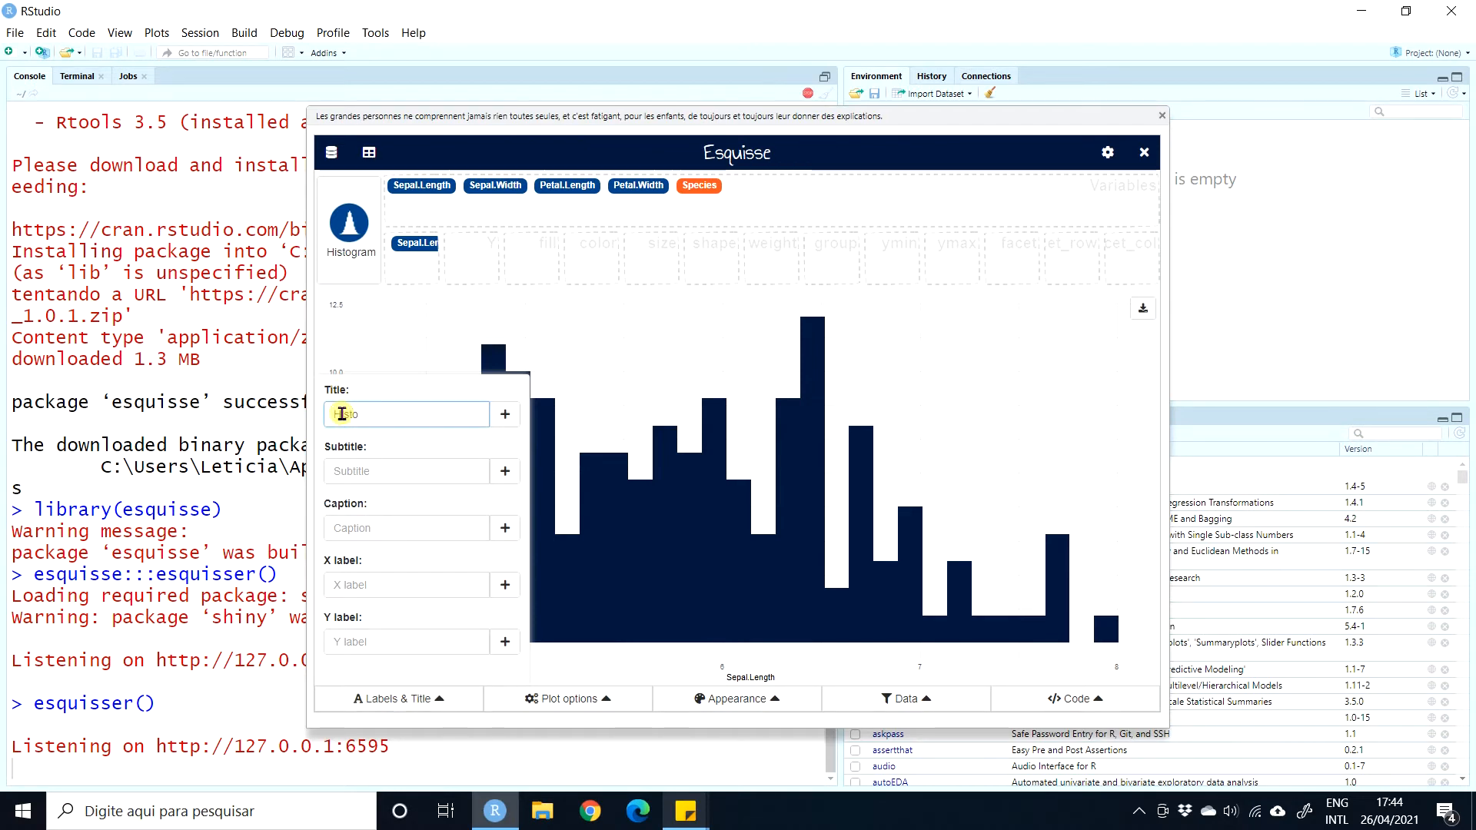
text(Histogram)
text(grama)
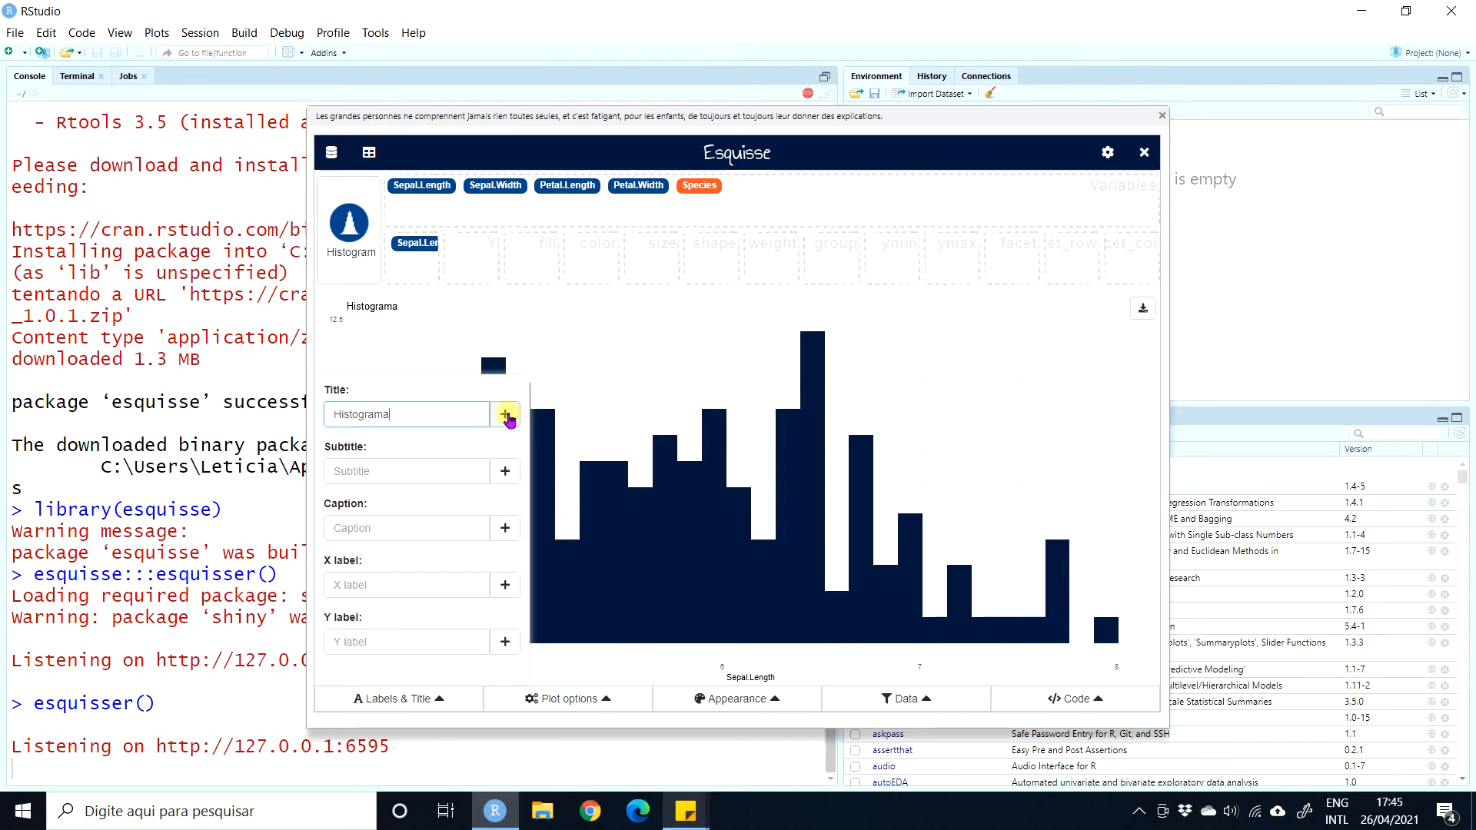
Format the chart title as Bold/Italic with font size 20 and center alignment.
click(507, 416)
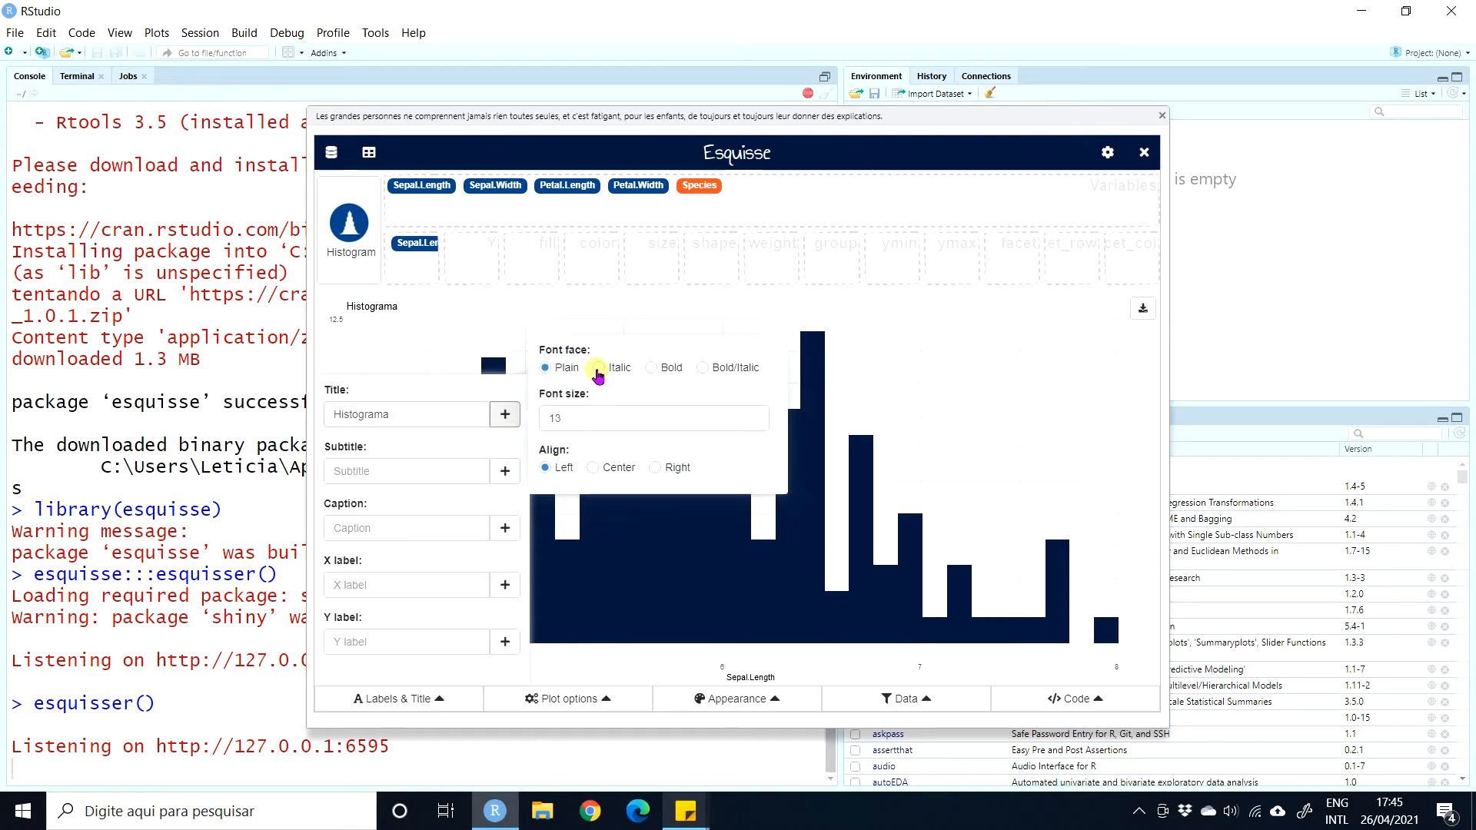
click(598, 369)
click(652, 369)
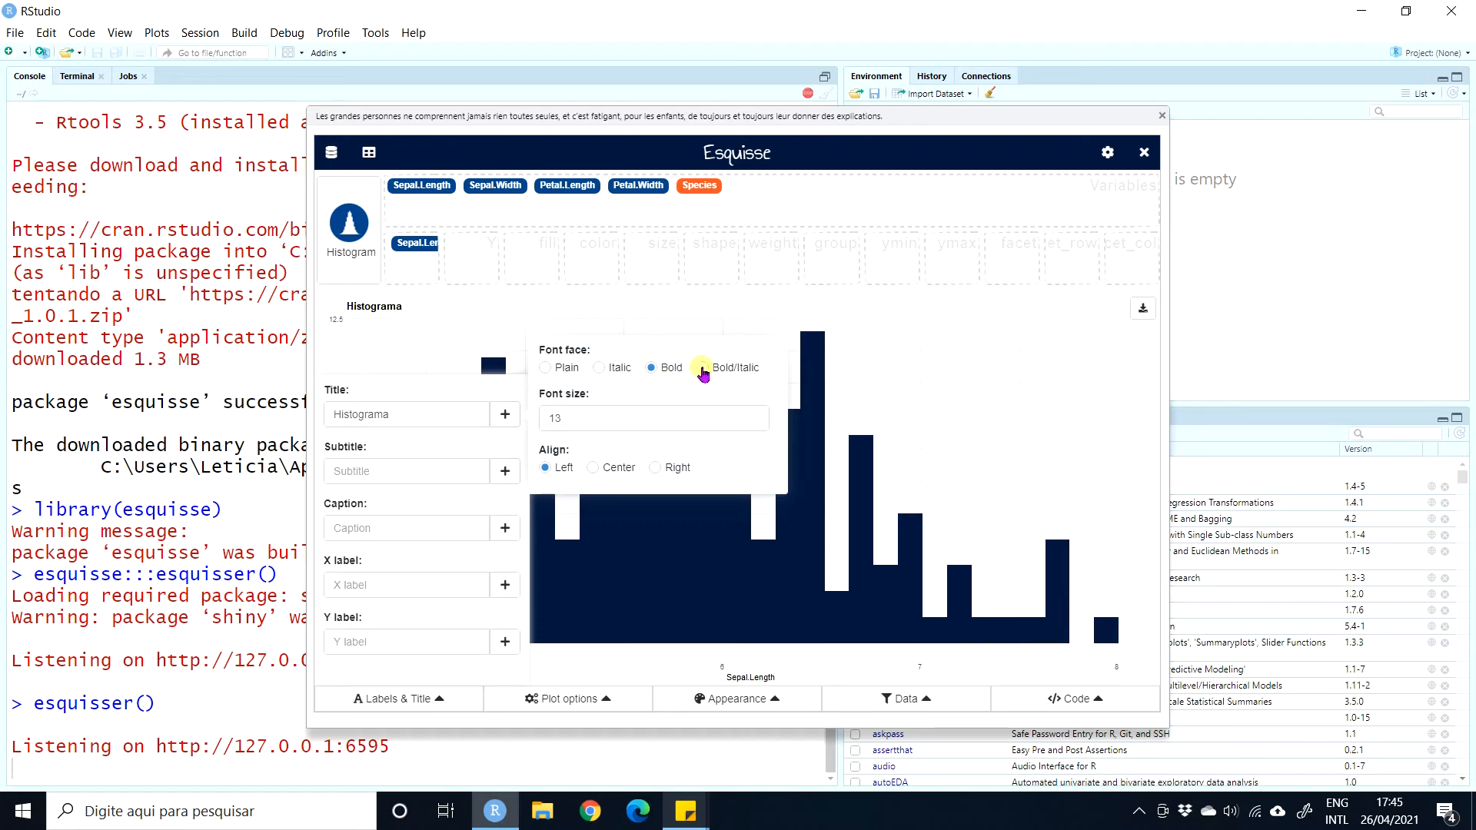
drag(598, 415, 538, 419)
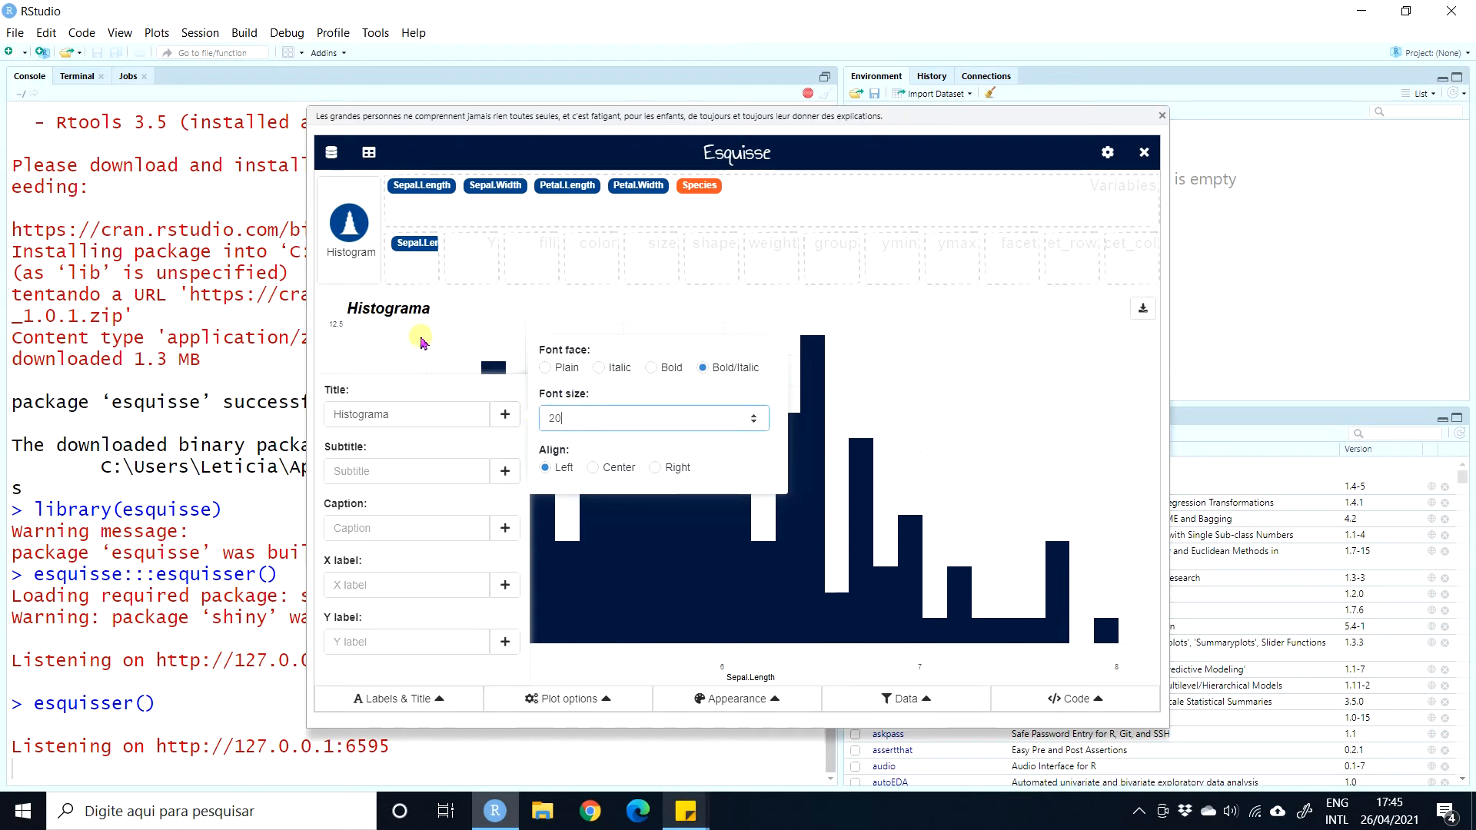
click(594, 467)
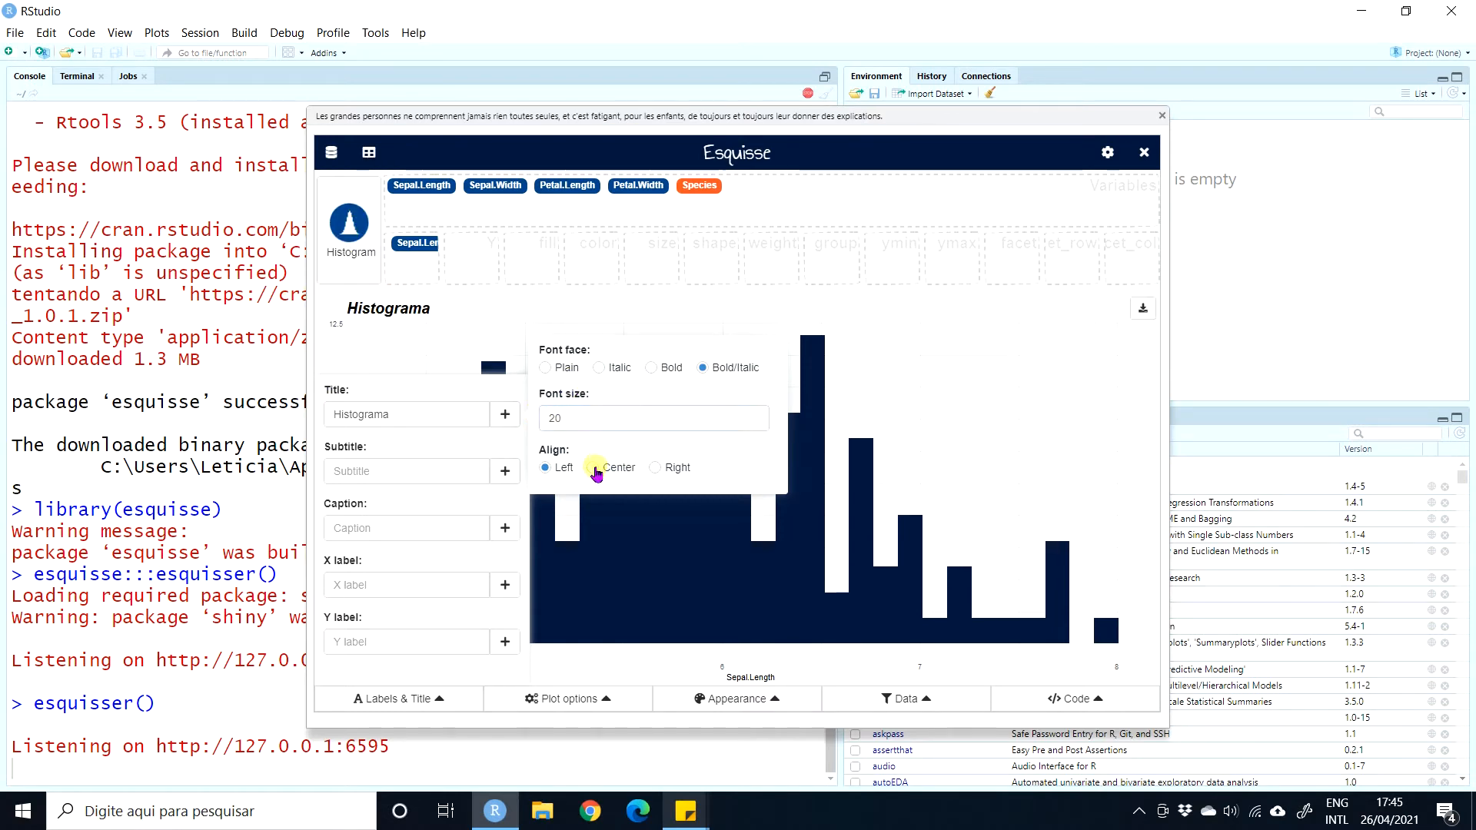
click(658, 468)
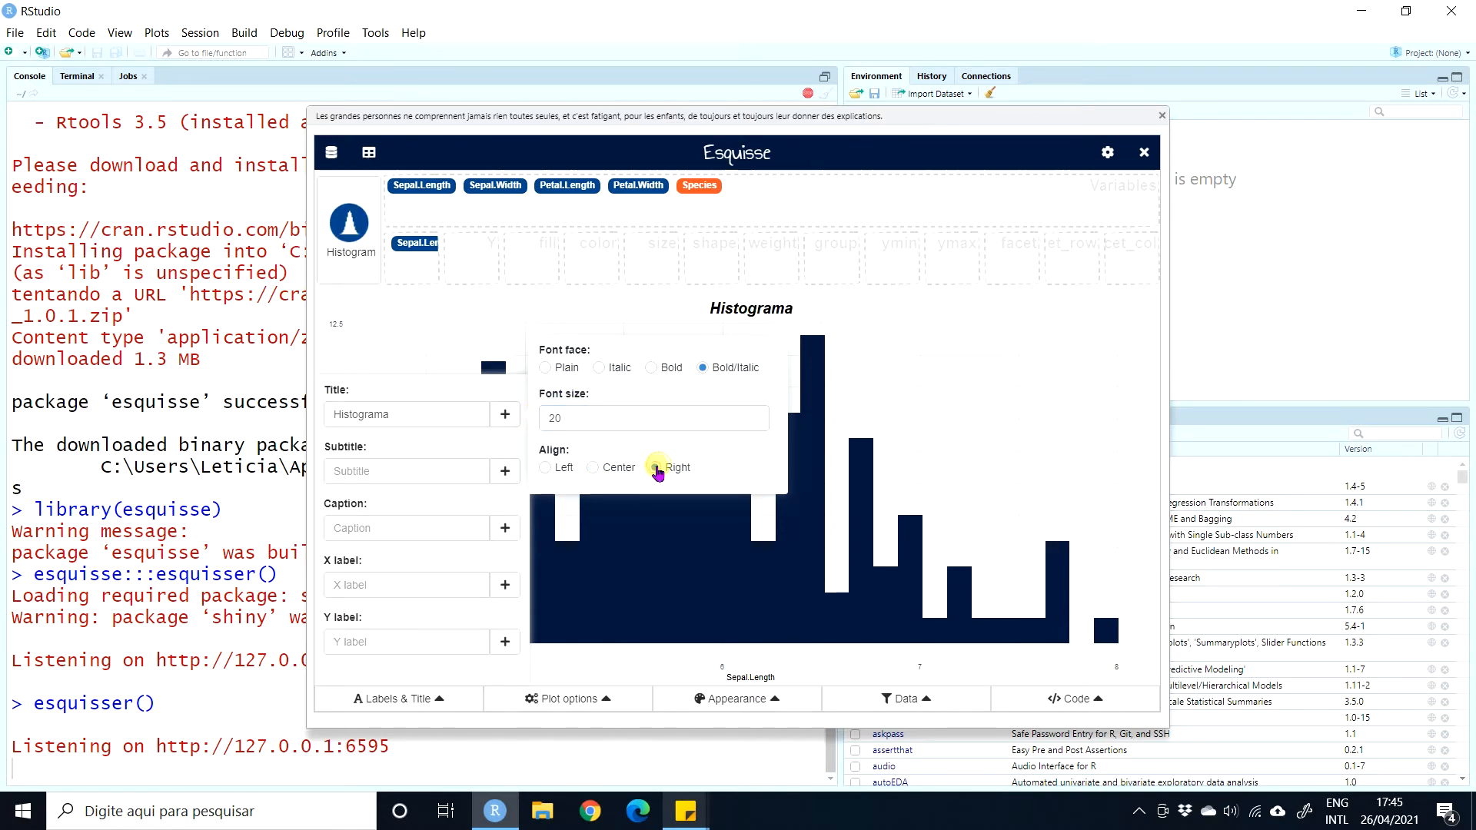
click(596, 467)
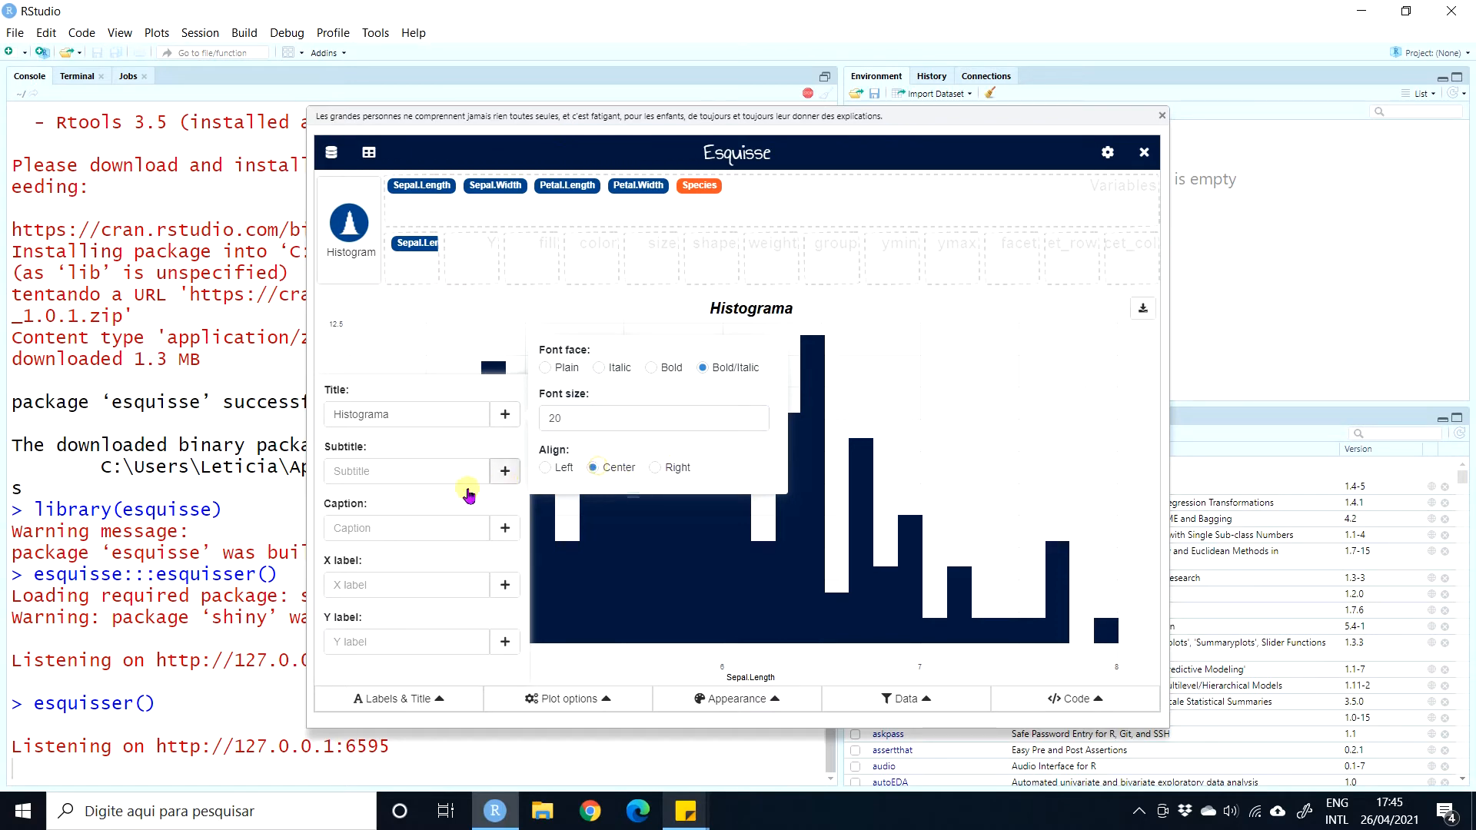
Examine the subtitle's font face, size and alignment options and the caption field, leaving both empty.
click(418, 464)
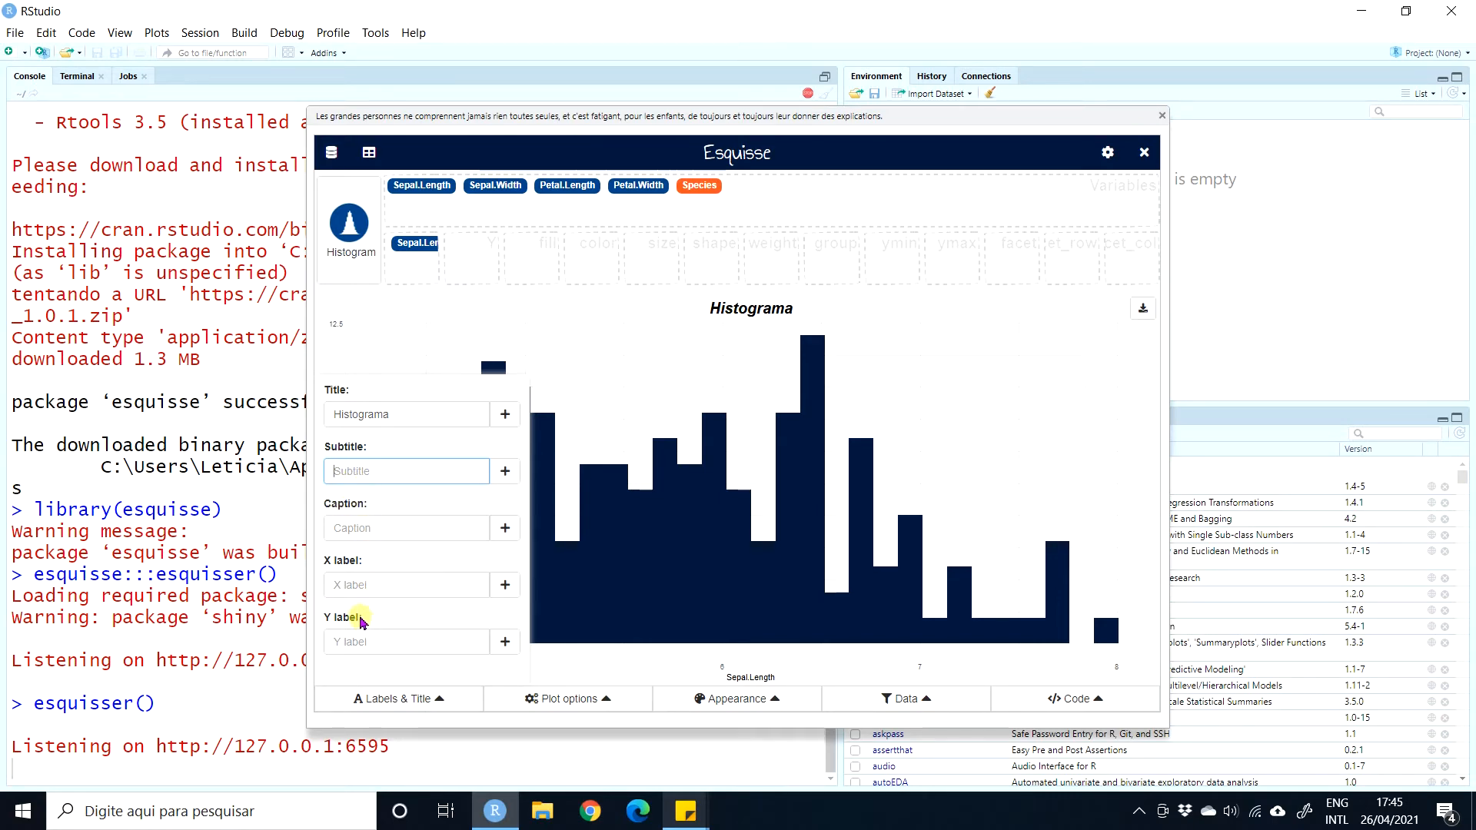
click(505, 470)
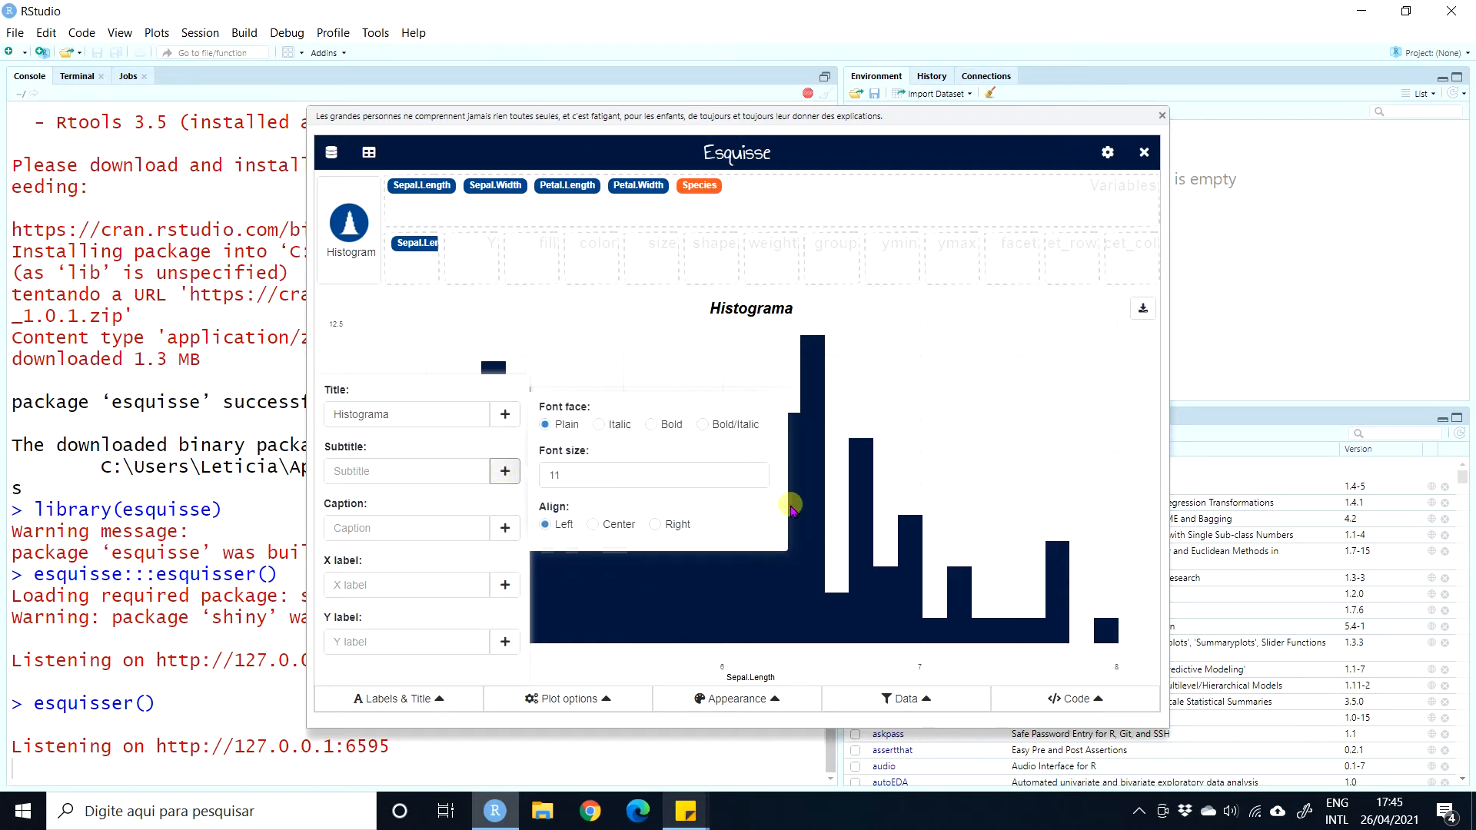
click(401, 534)
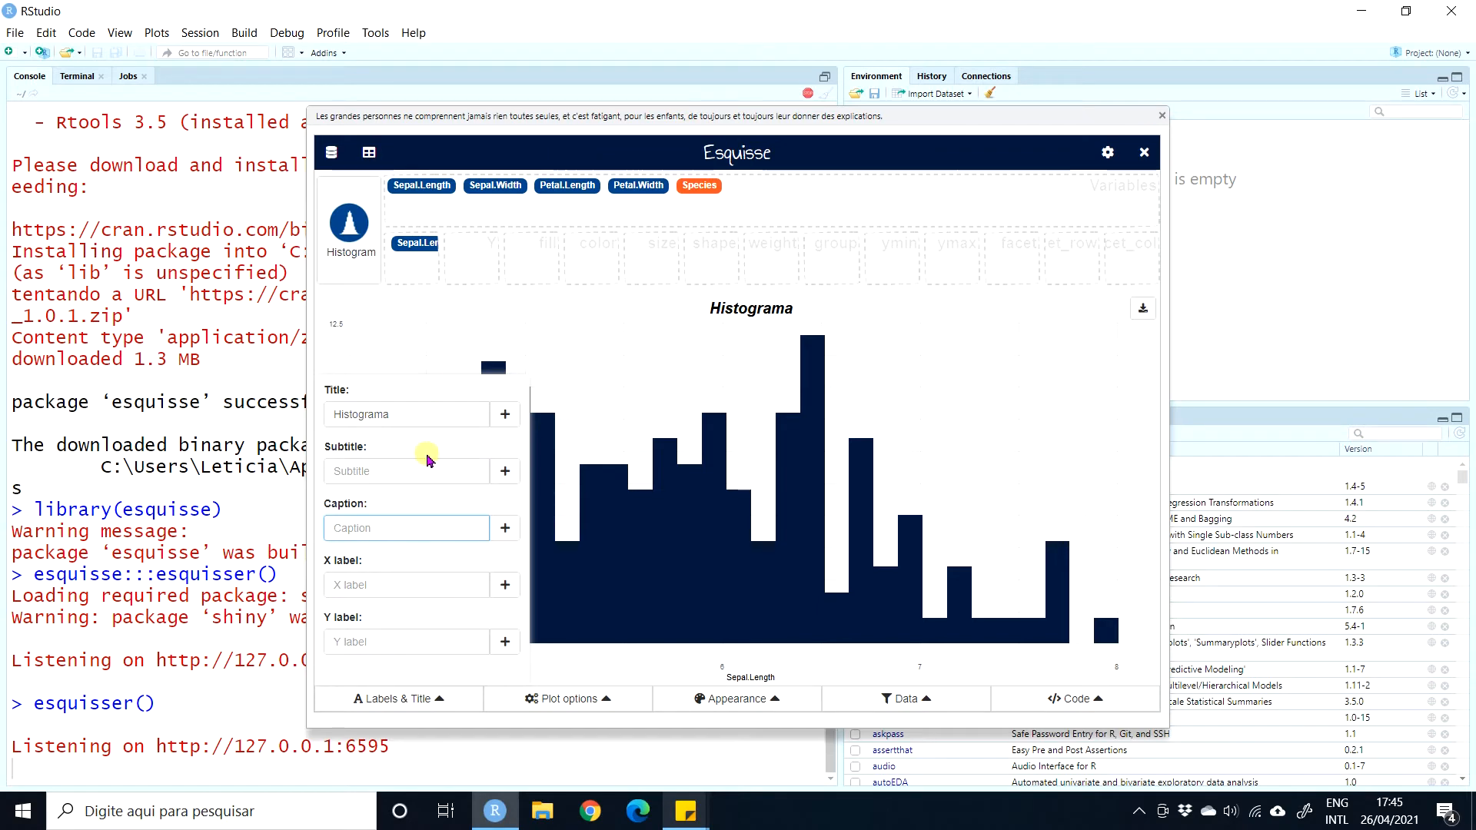
Set the X label to "Comprimento da Sépala" and open its font and alignment options.
click(355, 582)
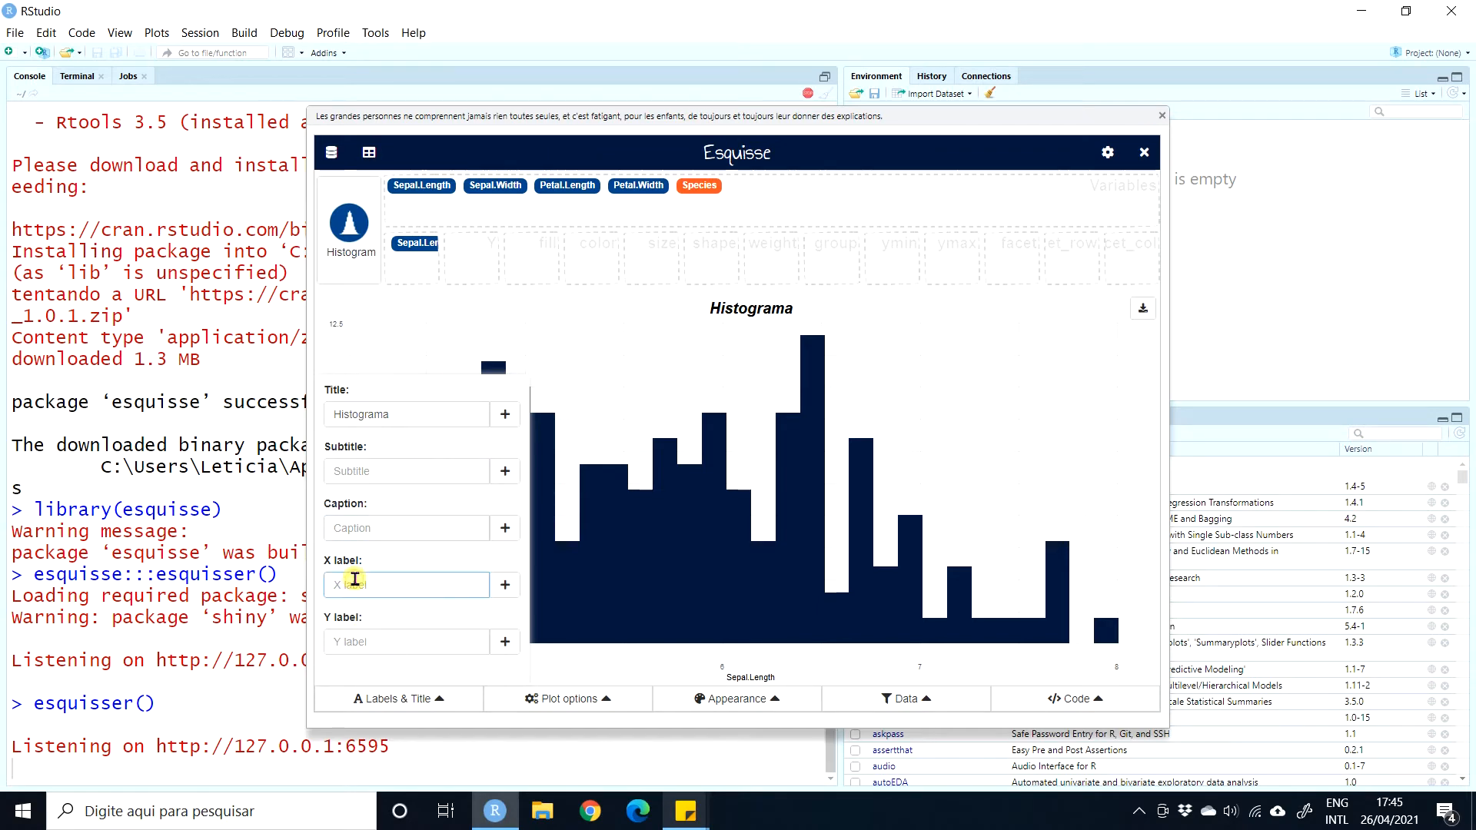
text(Co primento)
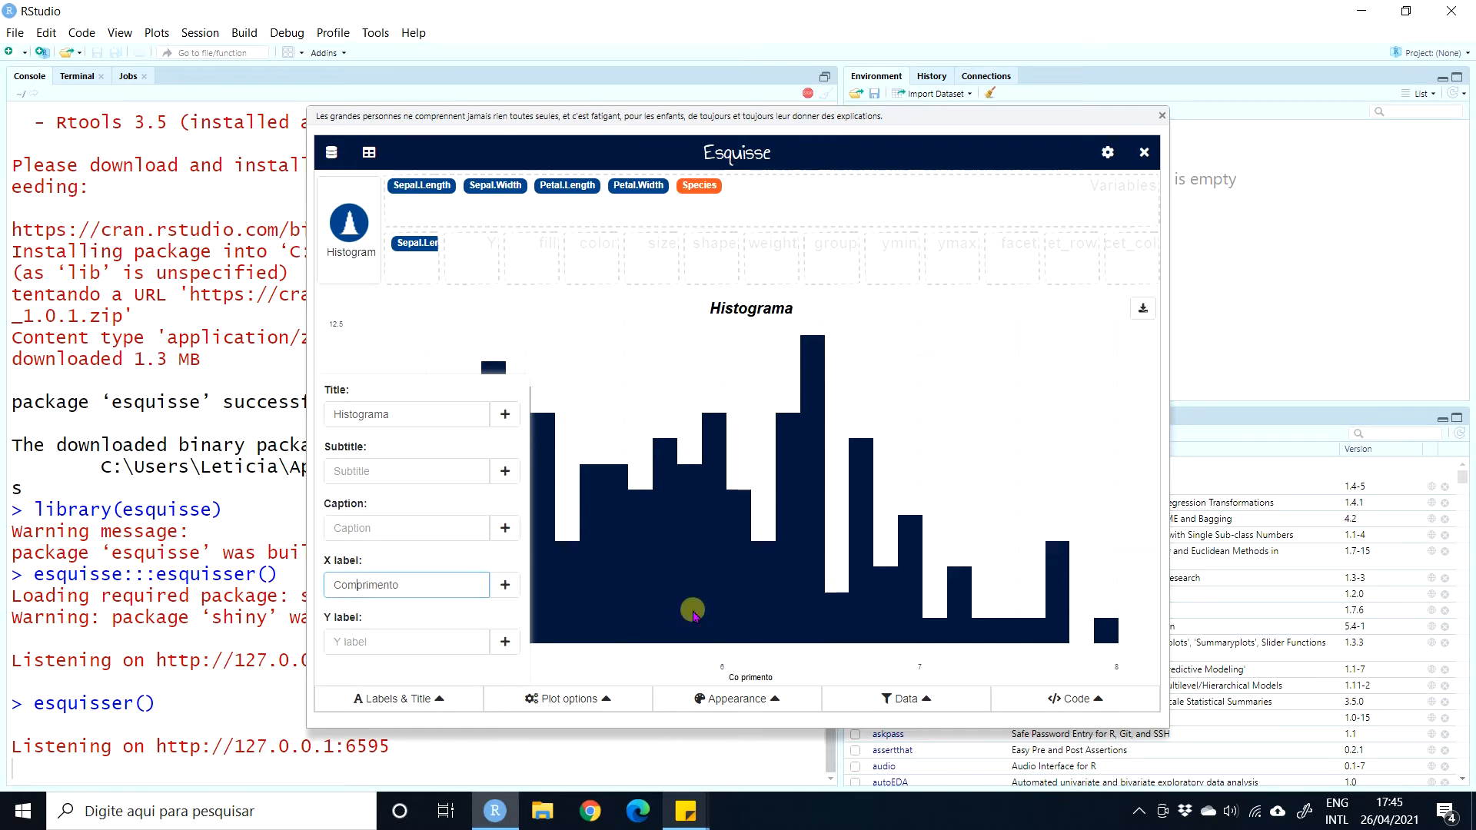
click(451, 587)
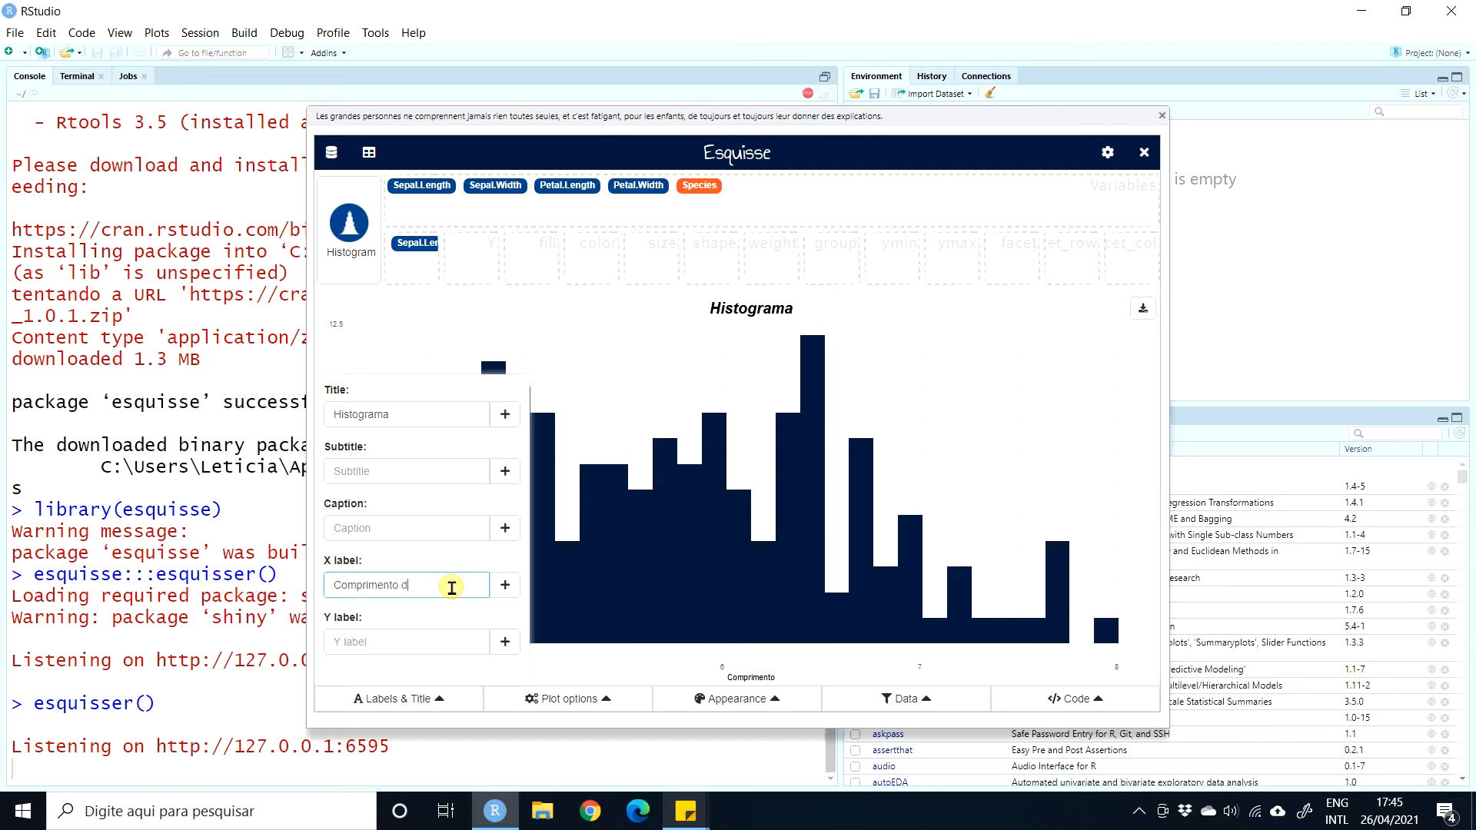
text(da Sépala)
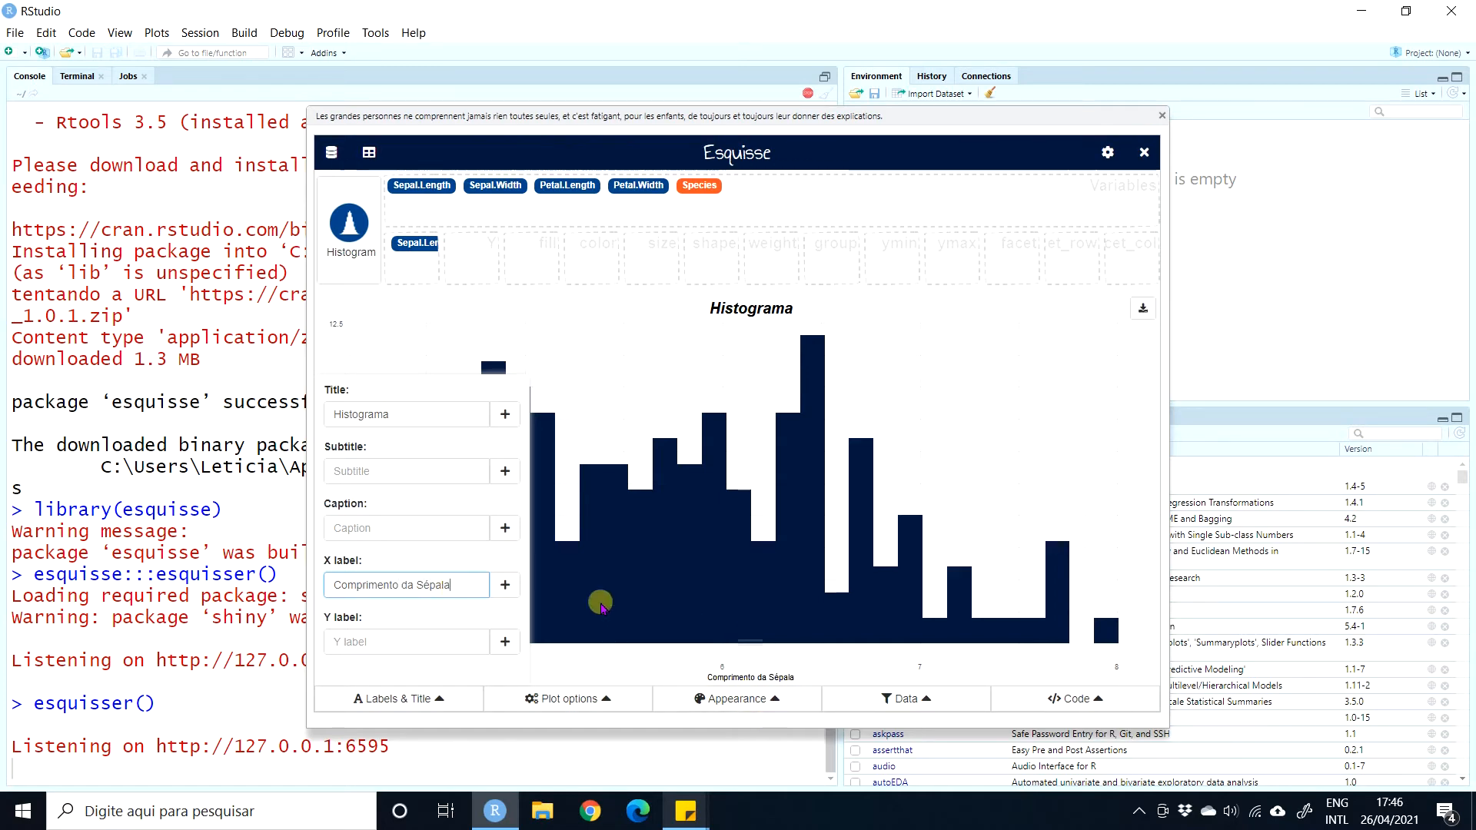
click(504, 585)
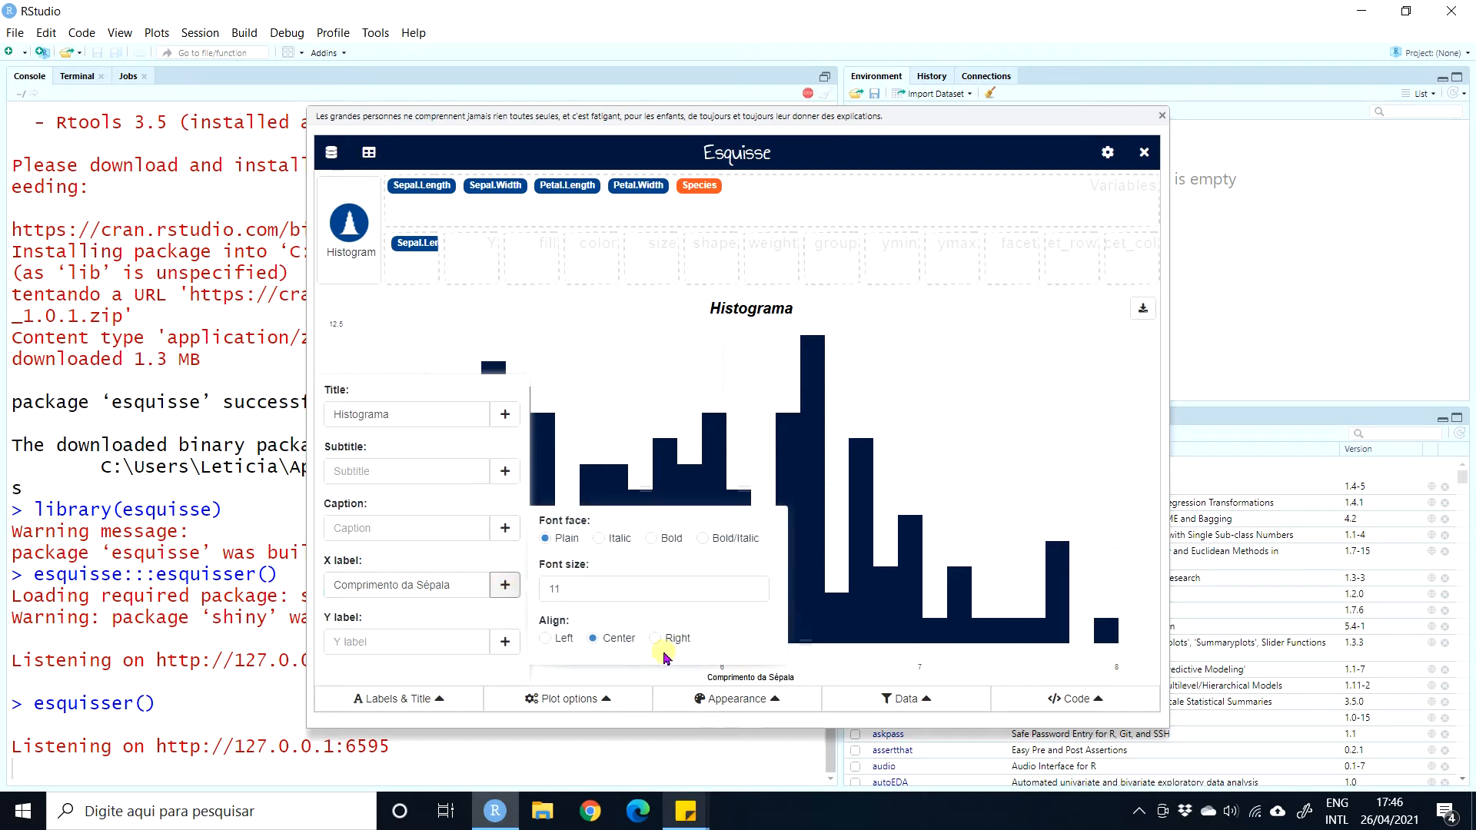
Set the X label's font face to Bold and close the label options.
click(833, 659)
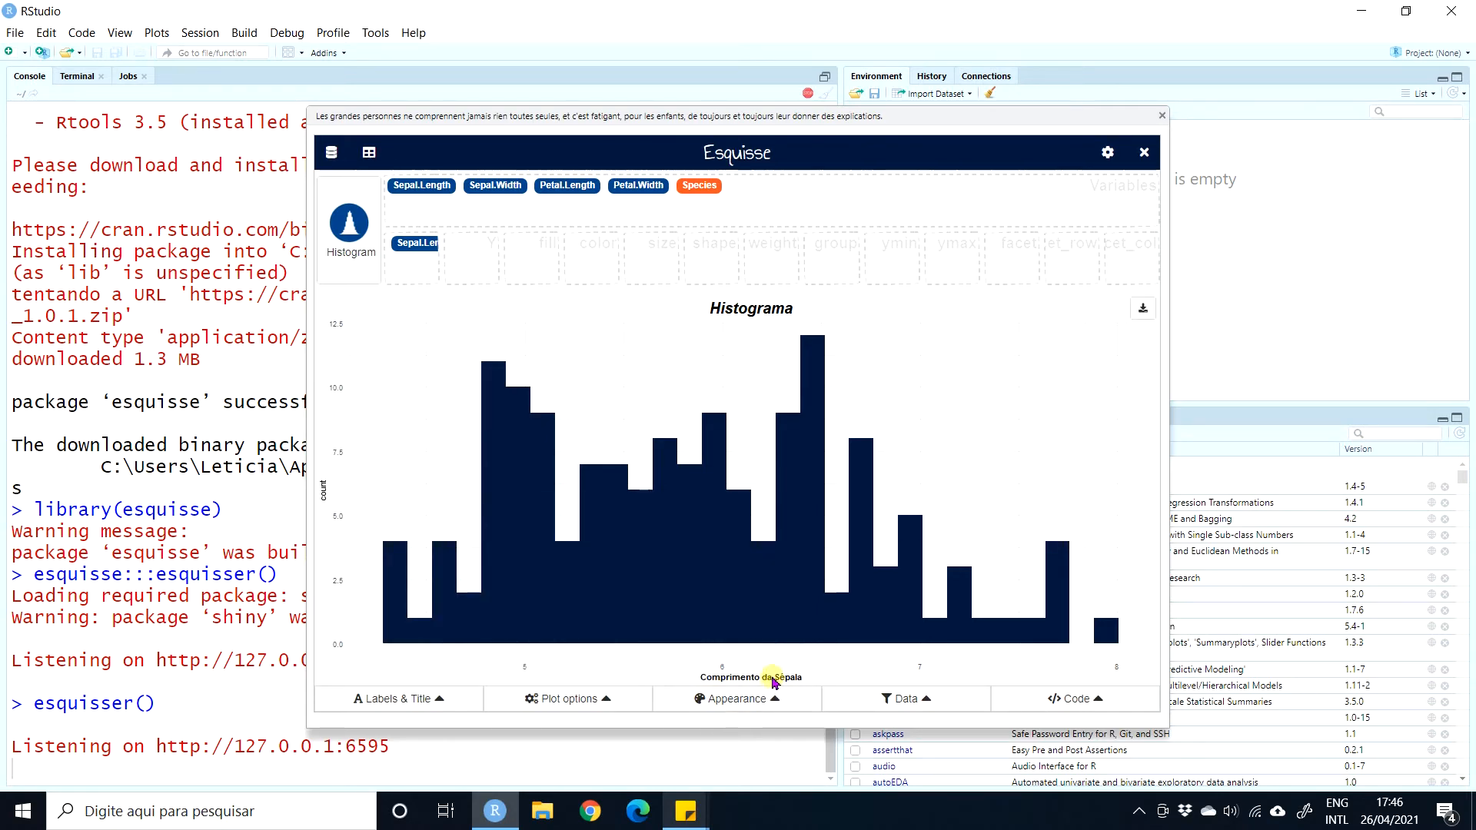
Try the histogram with 10 bins and restore the number of bins to 30.
click(573, 701)
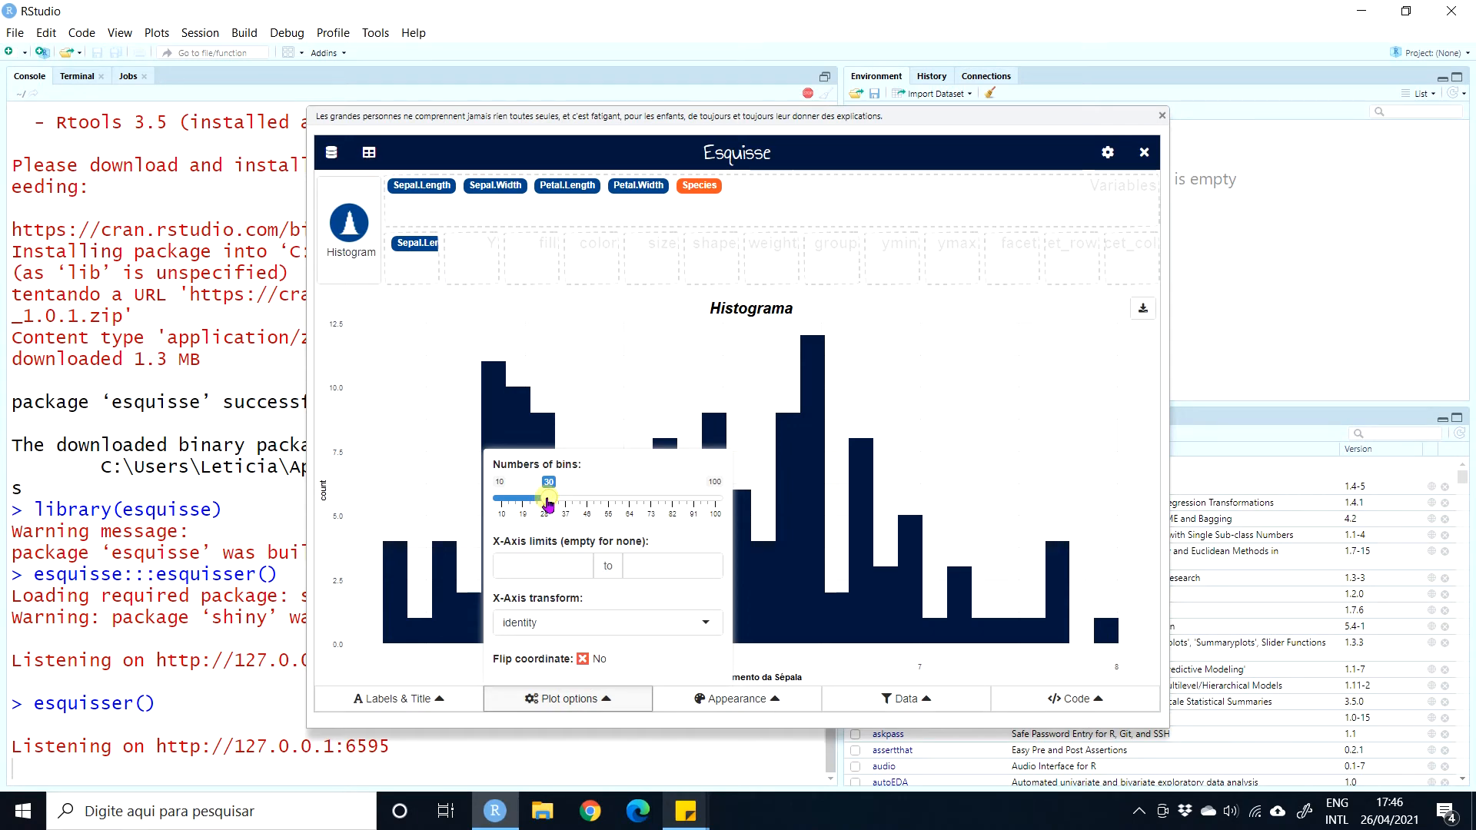
drag(548, 501, 485, 533)
click(573, 698)
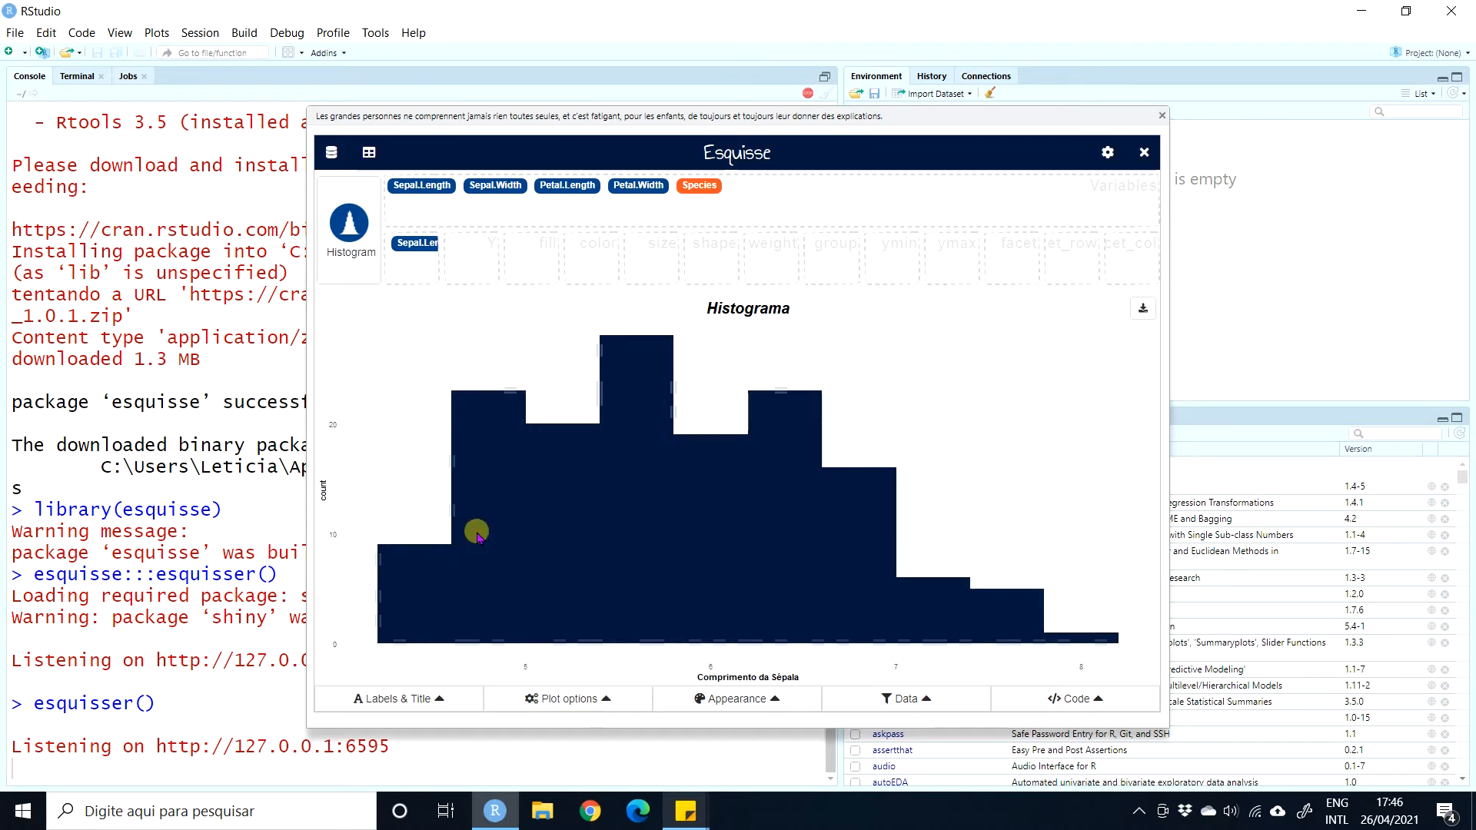
click(604, 699)
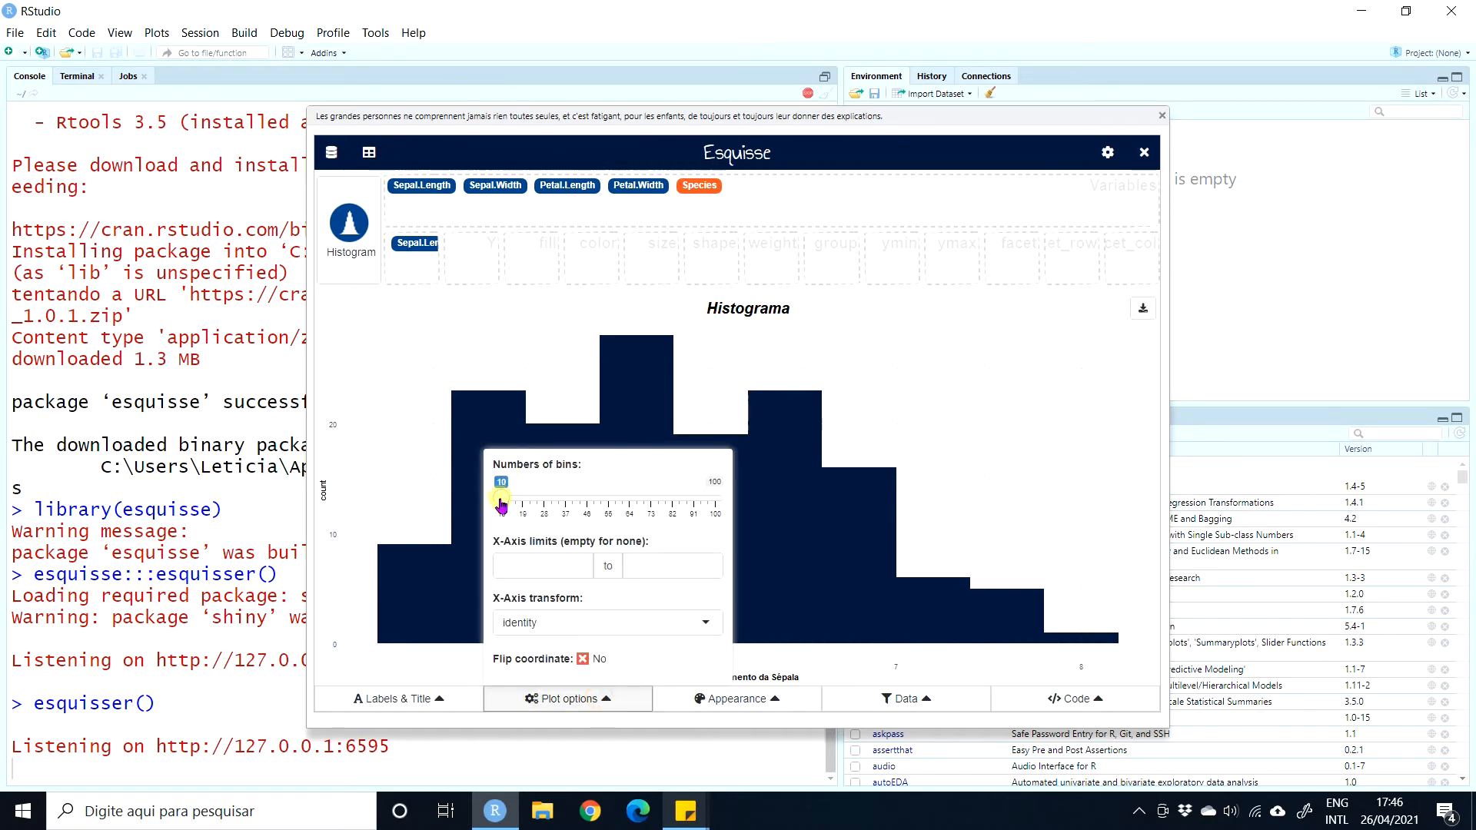
drag(500, 498, 548, 501)
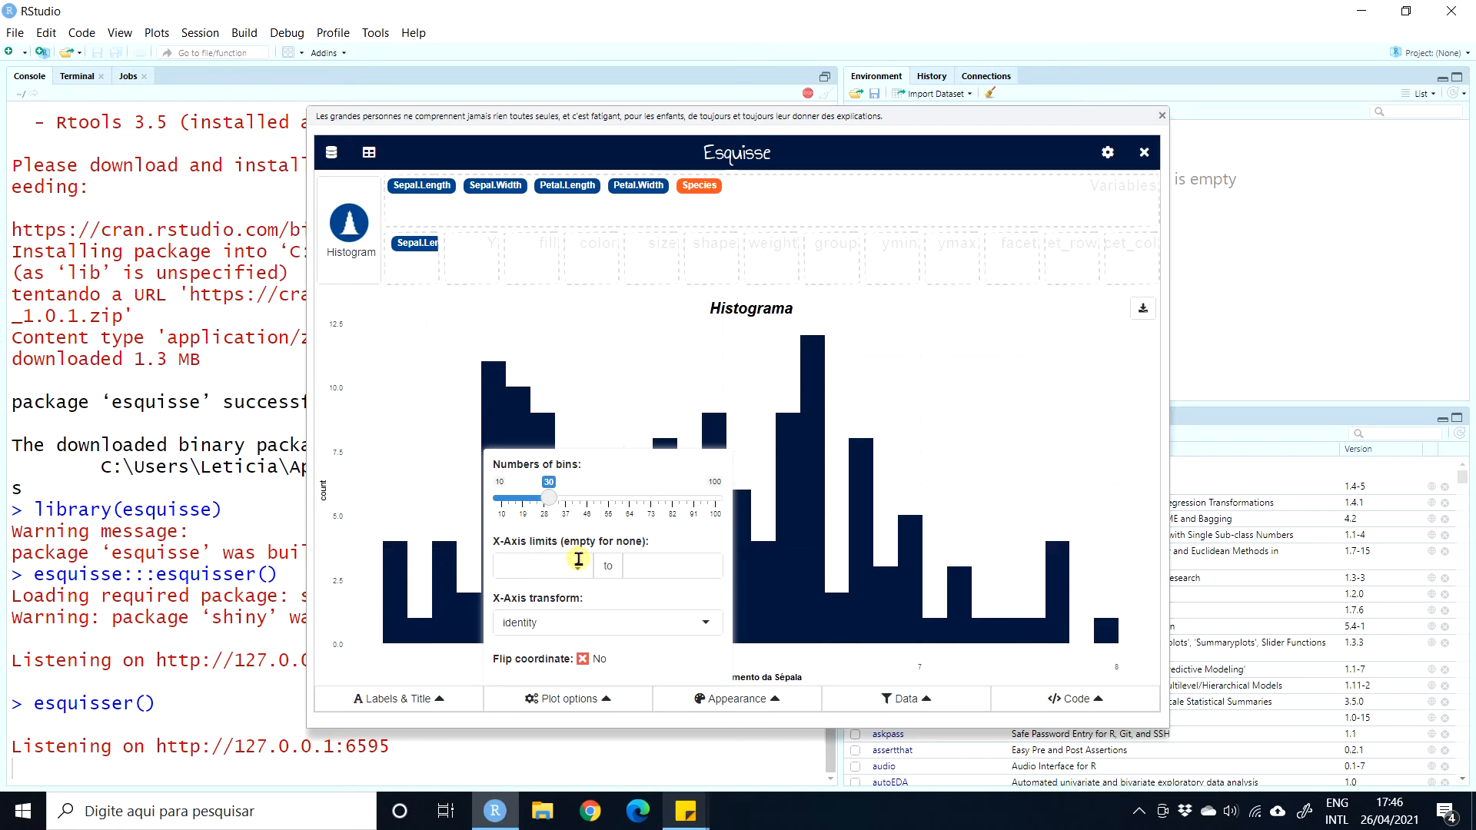
Examine the available X-axis transform options, keeping identity selected.
click(567, 624)
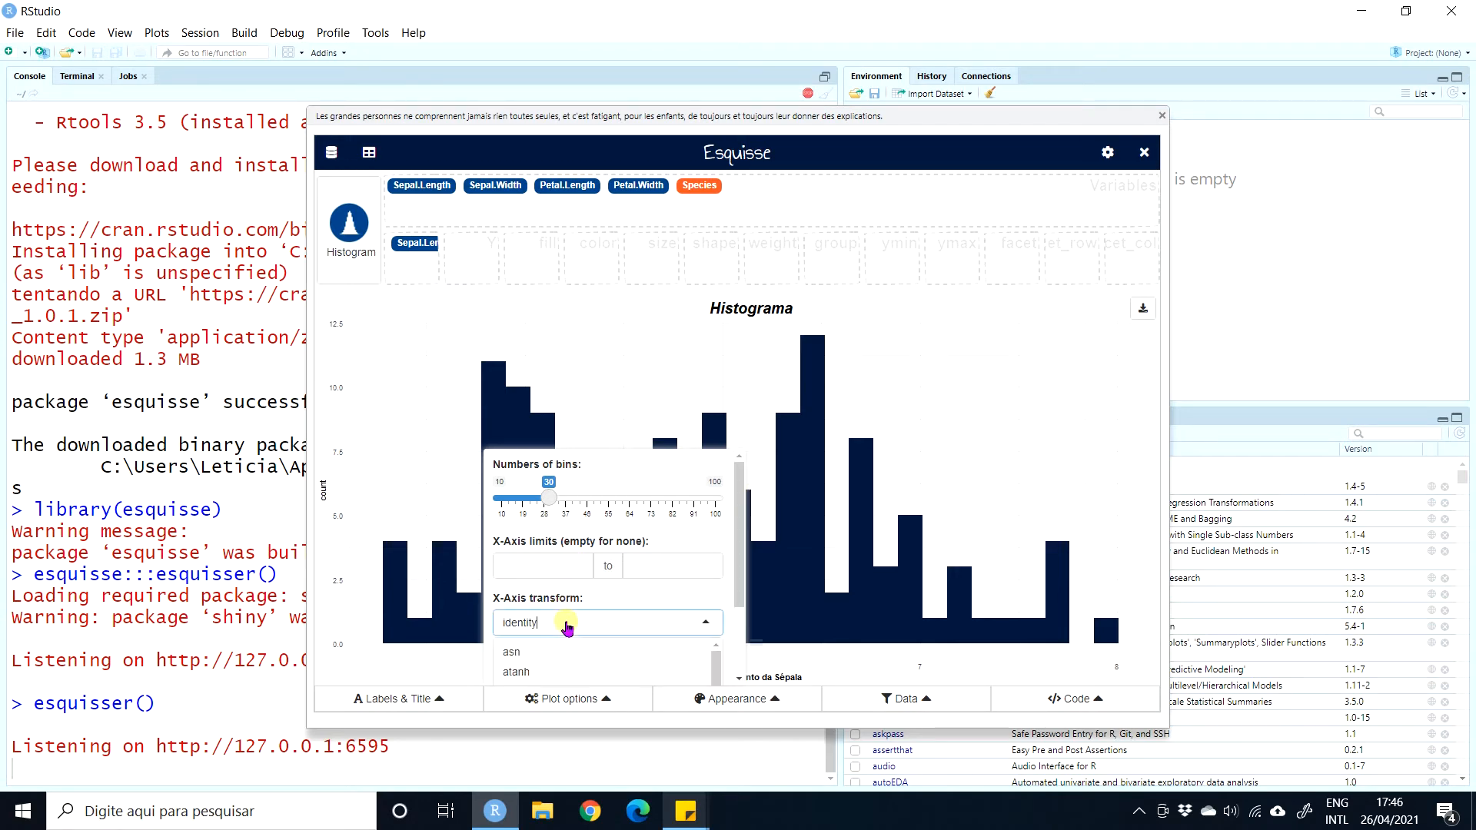
scroll(560, 623, down, 2)
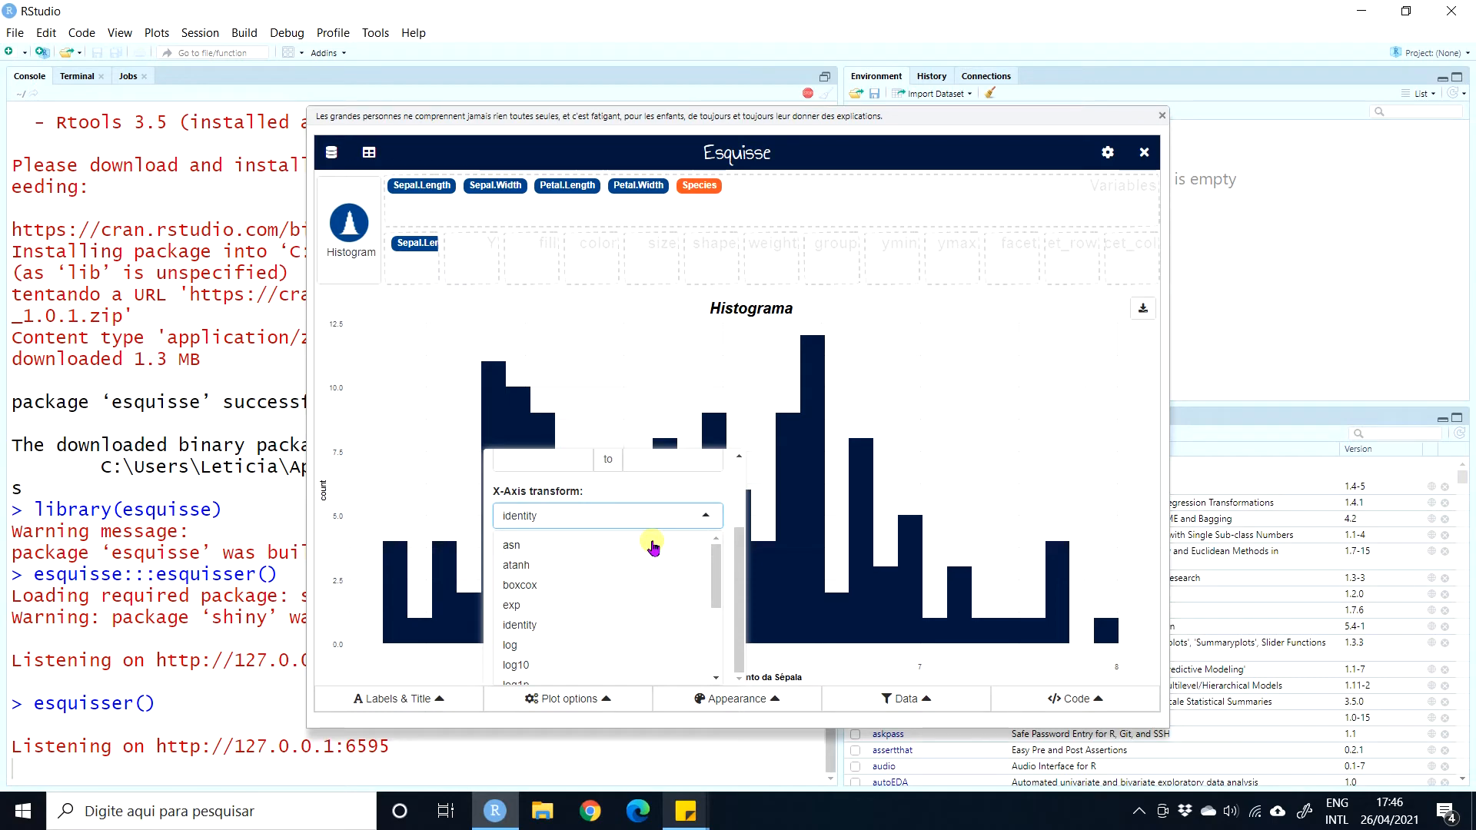
scroll(643, 607, down, 3)
scroll(592, 646, up, 3)
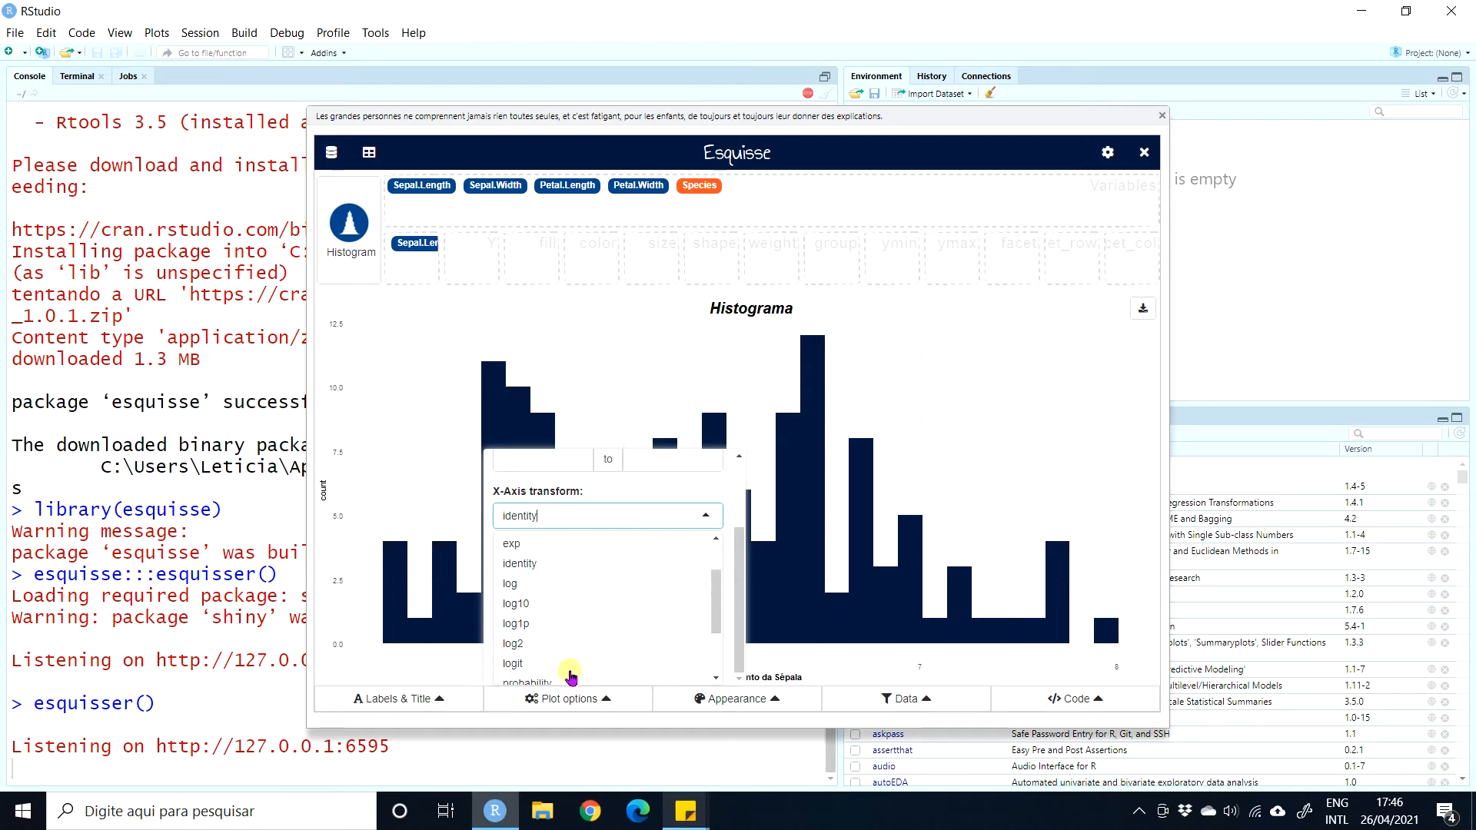
scroll(560, 564, down, 4)
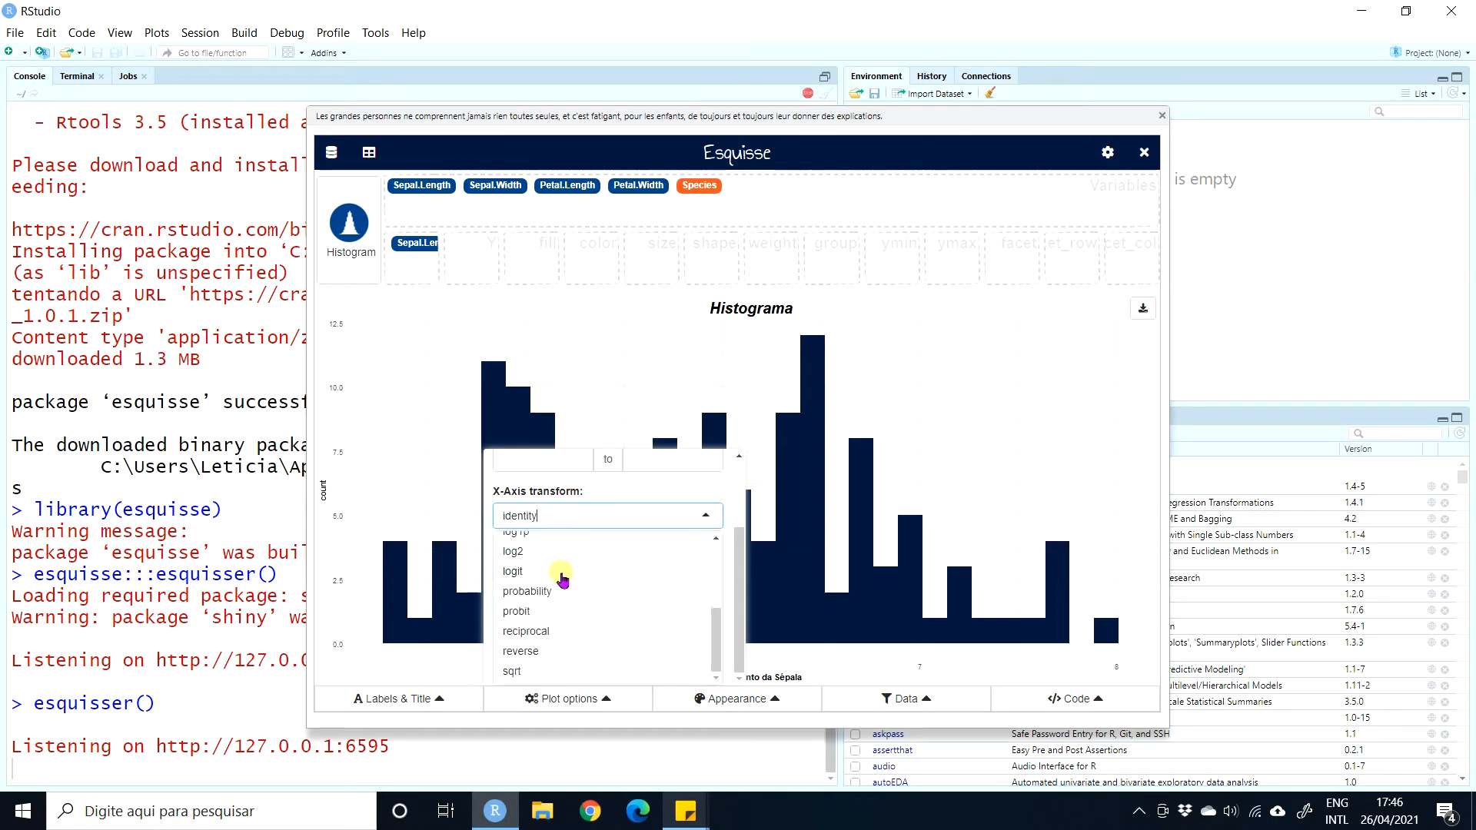
click(643, 498)
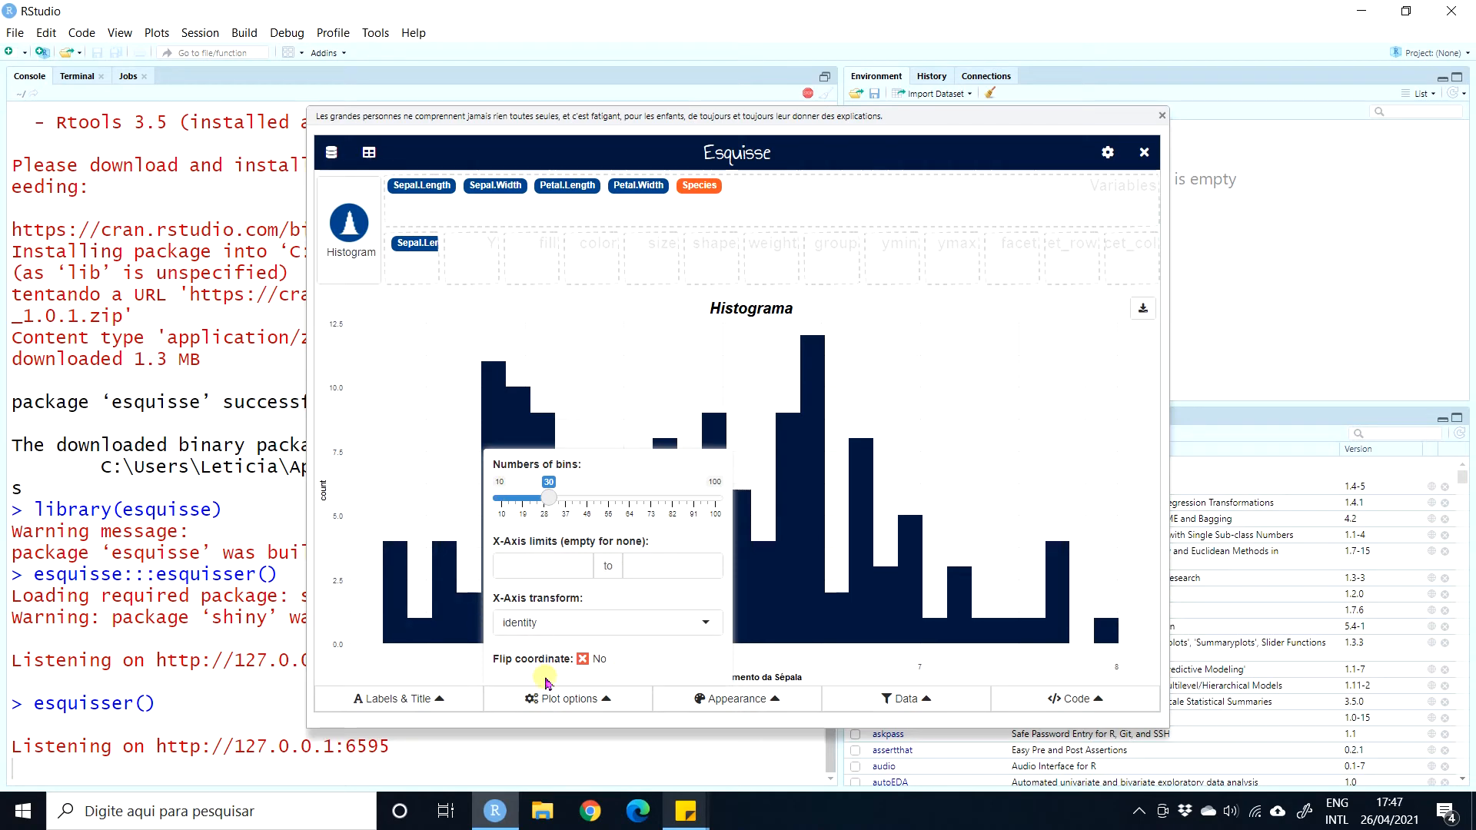
Try flipping the histogram's coordinates, turn the flip off again and close the plot options.
click(583, 659)
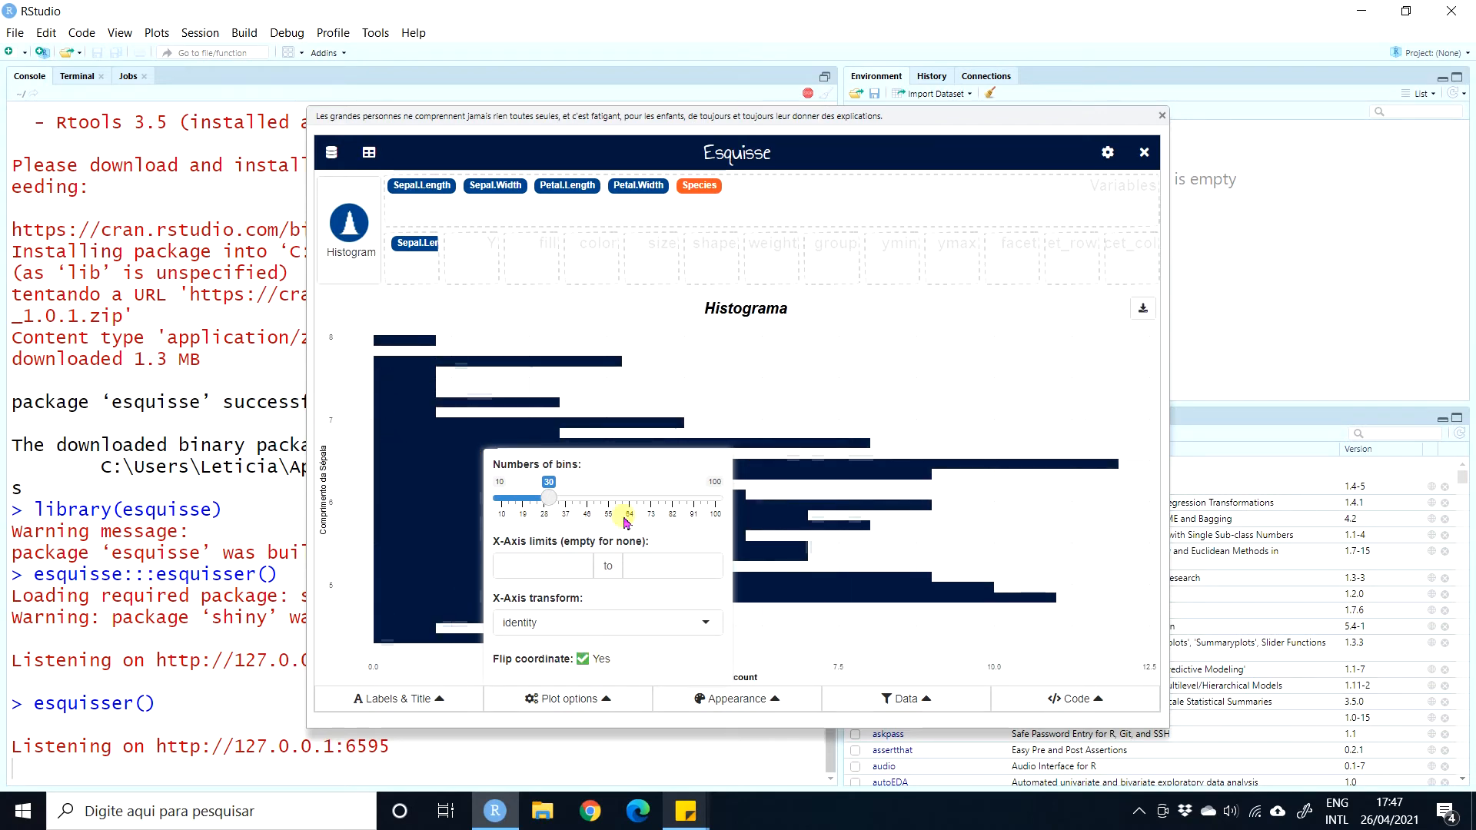
click(583, 659)
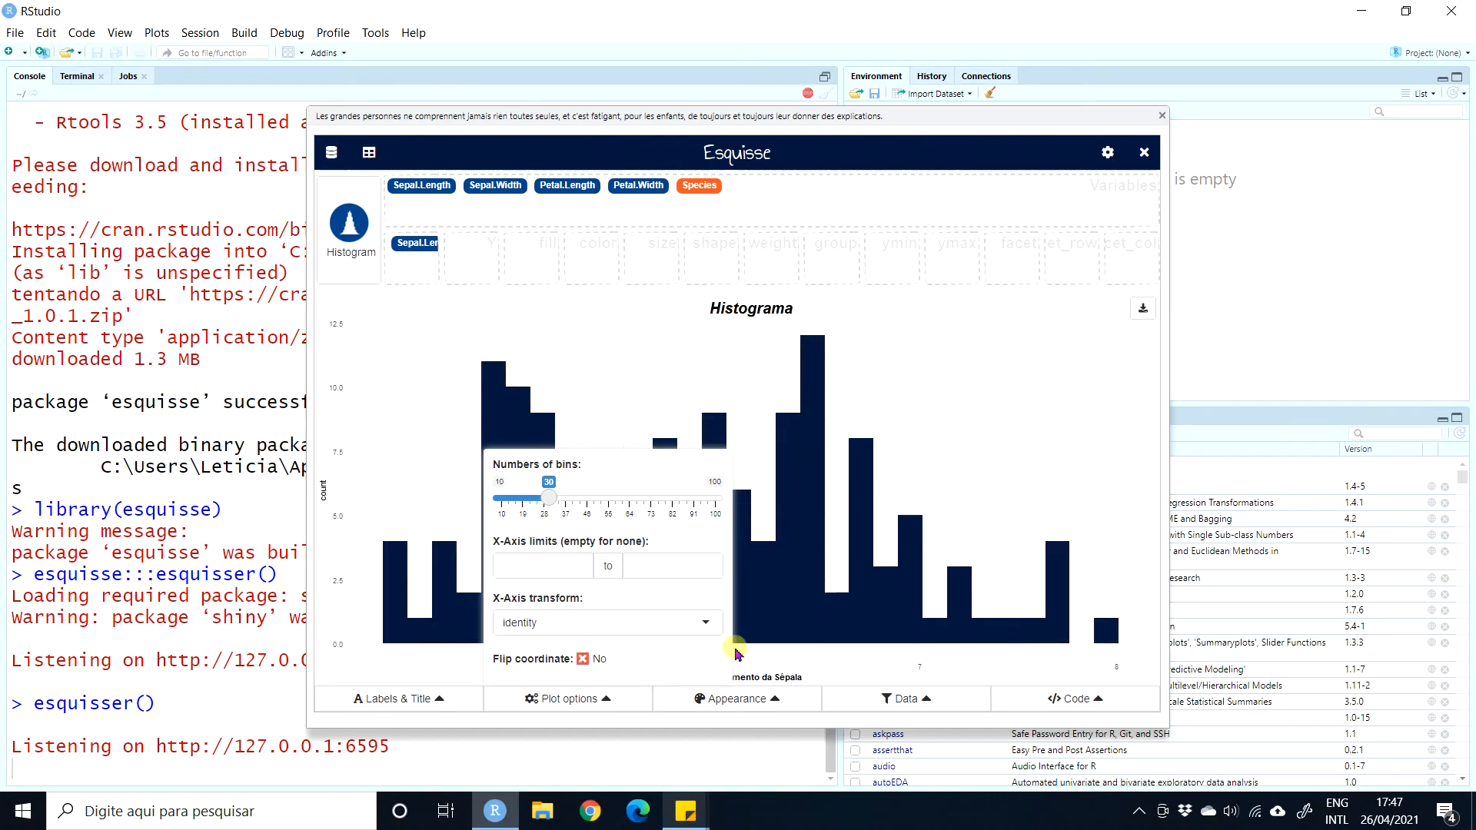
click(789, 652)
Try red and purple shades for the histogram bars and set the bar colour to orange (#FF8C00).
click(749, 700)
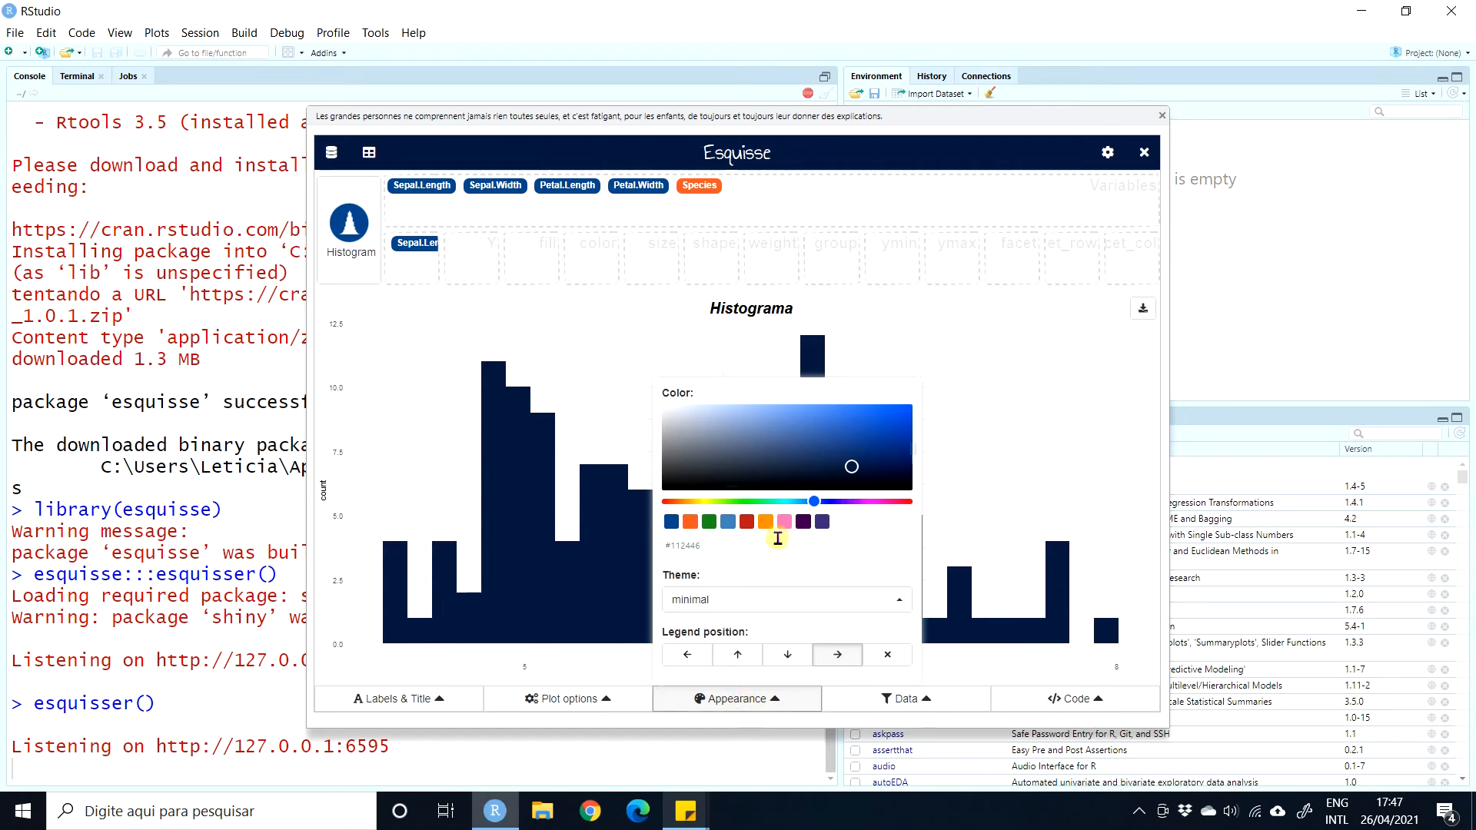
click(746, 522)
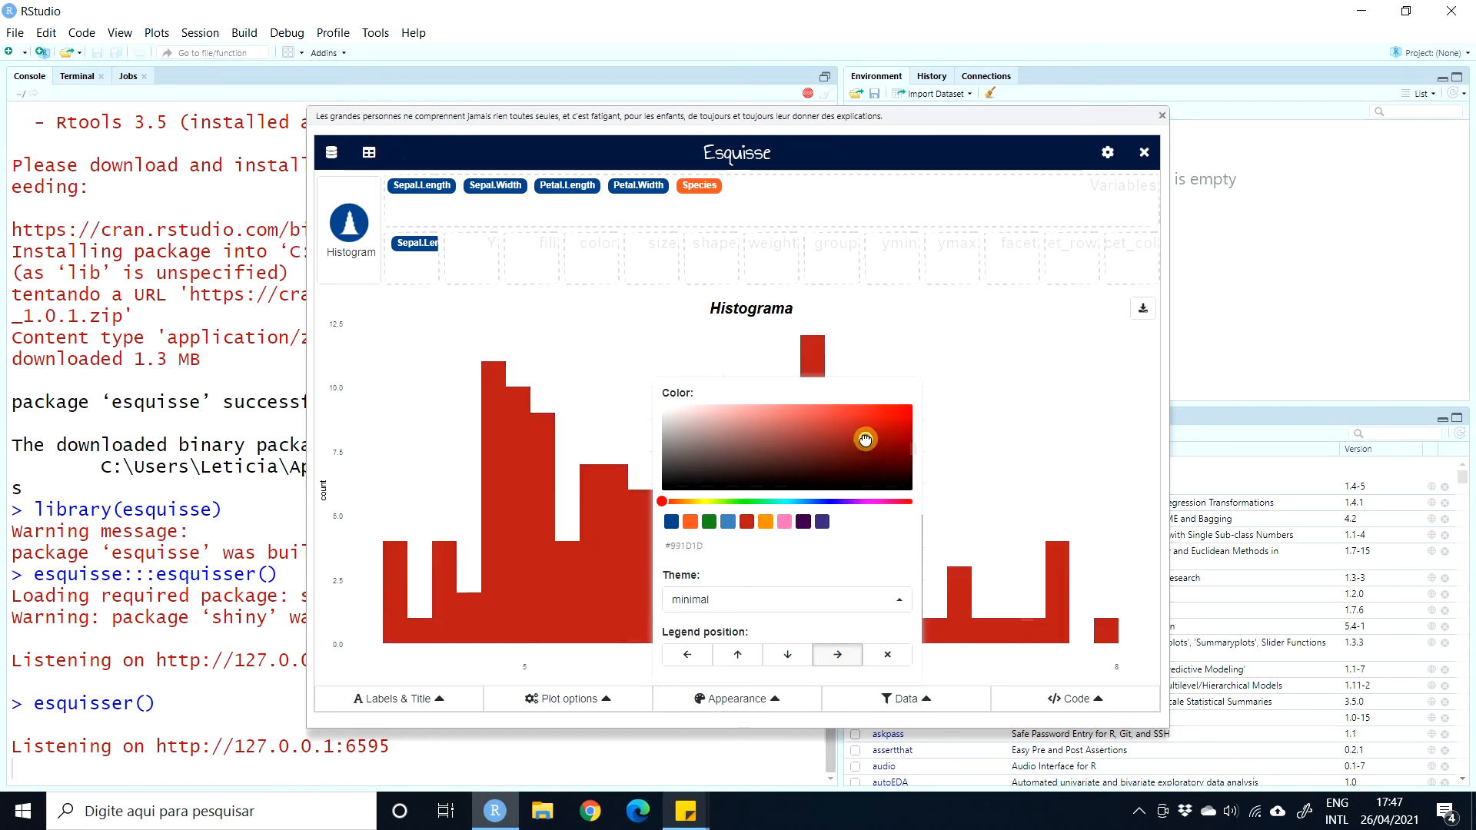
click(867, 439)
click(789, 454)
drag(799, 459, 885, 420)
click(821, 522)
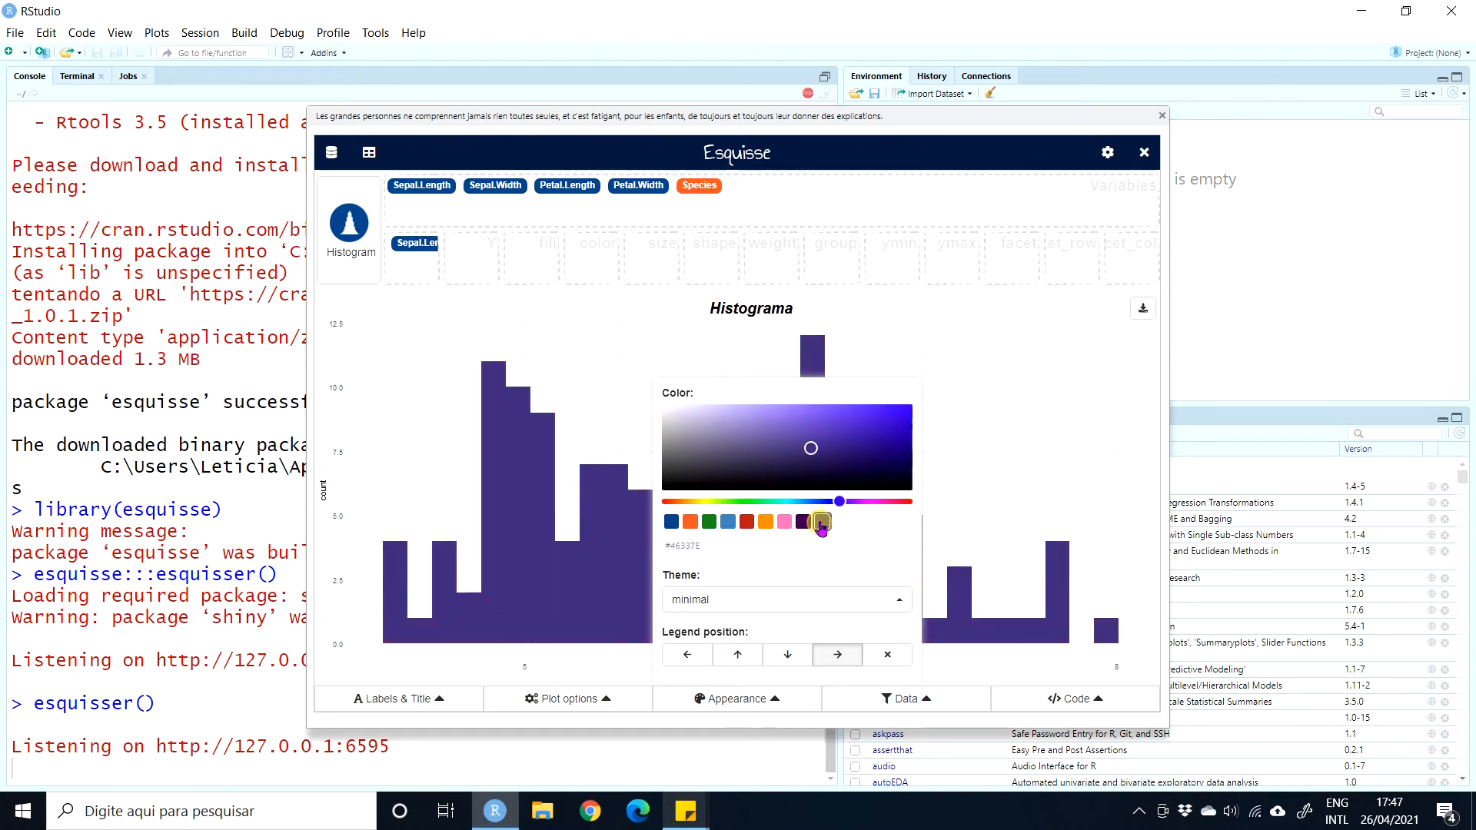
drag(703, 551, 661, 546)
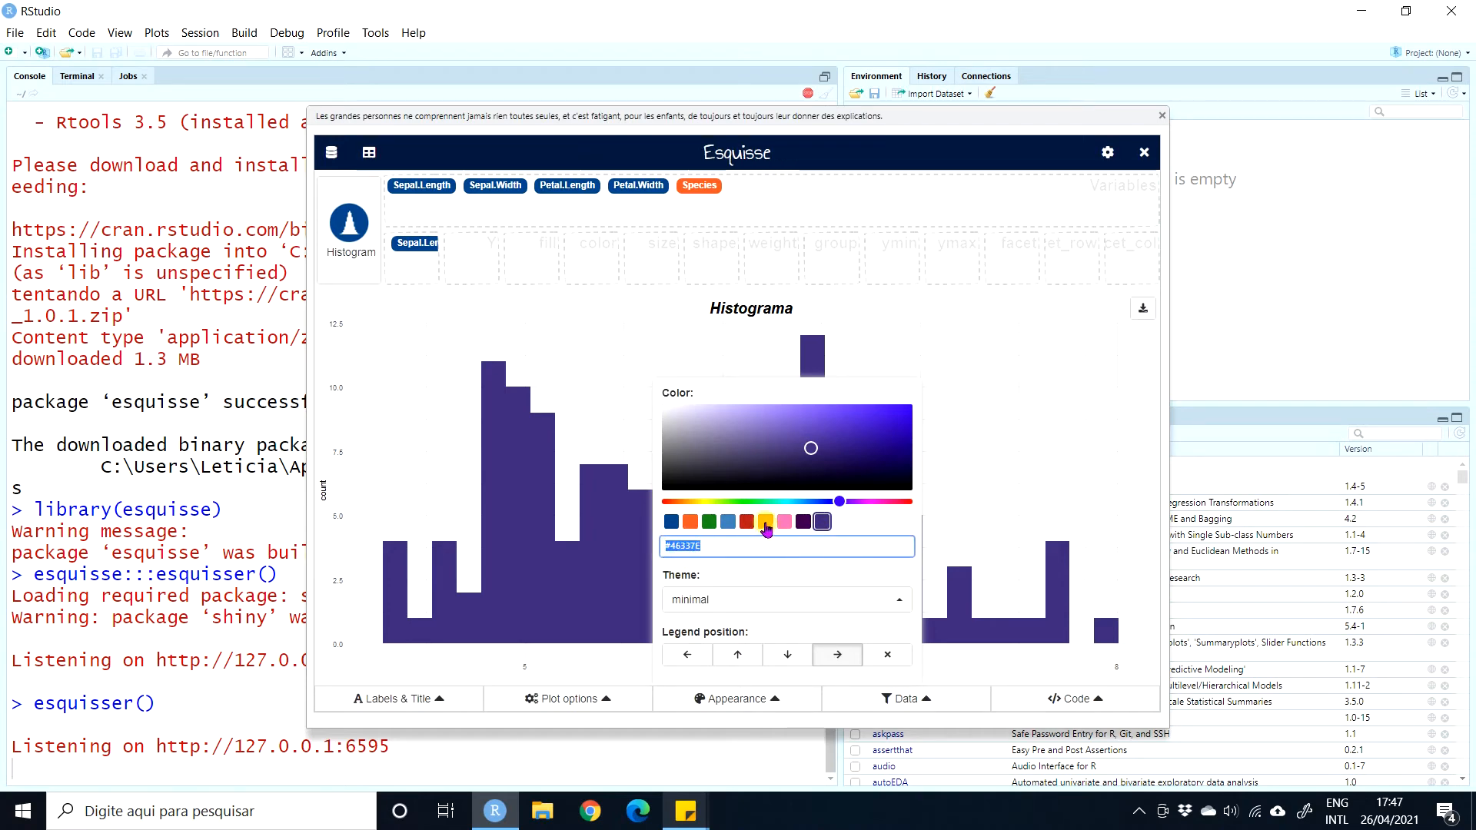
click(765, 522)
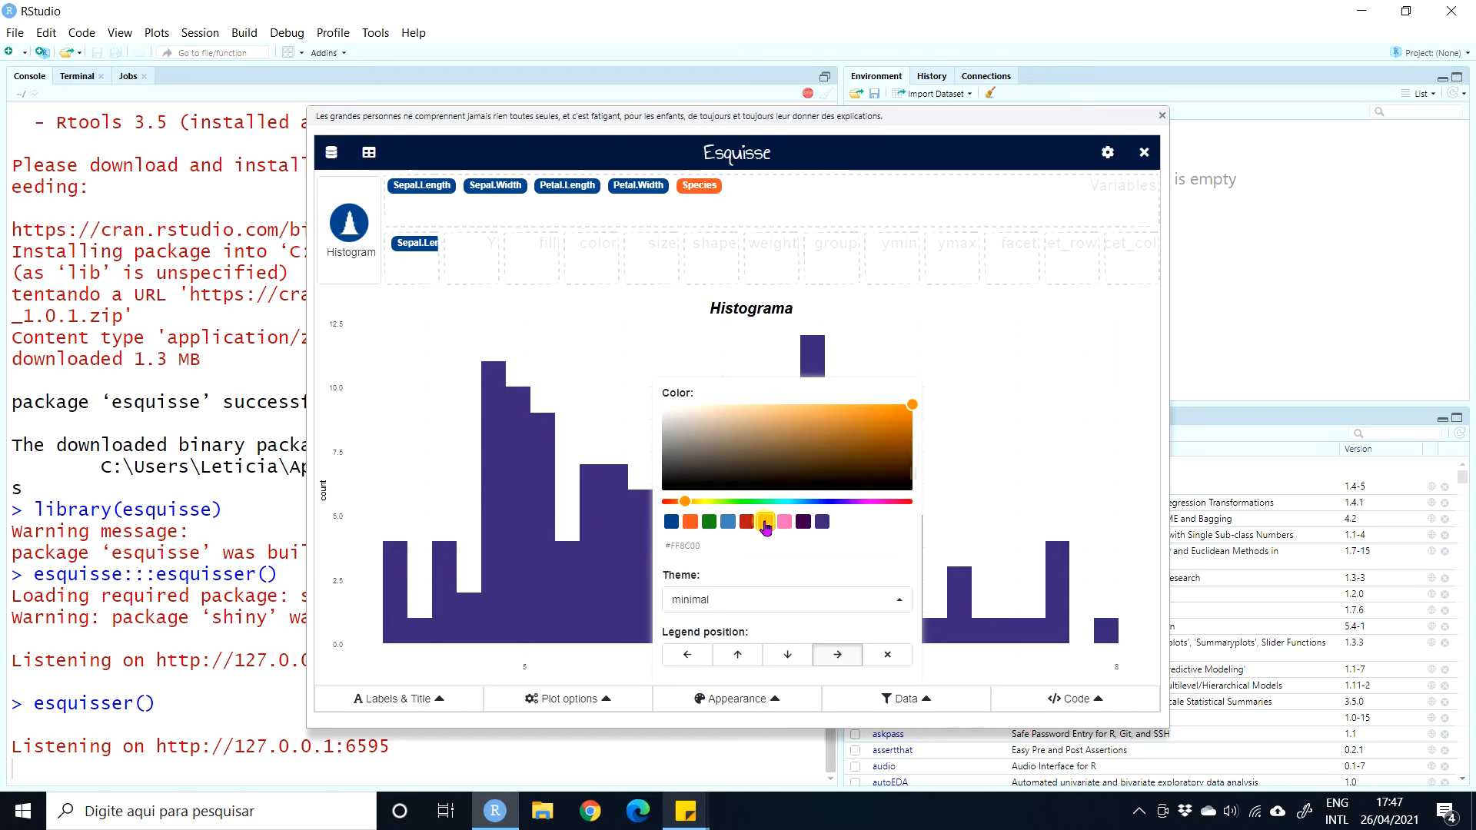
Try the dark, minimal and gray themes on the histogram.
click(723, 606)
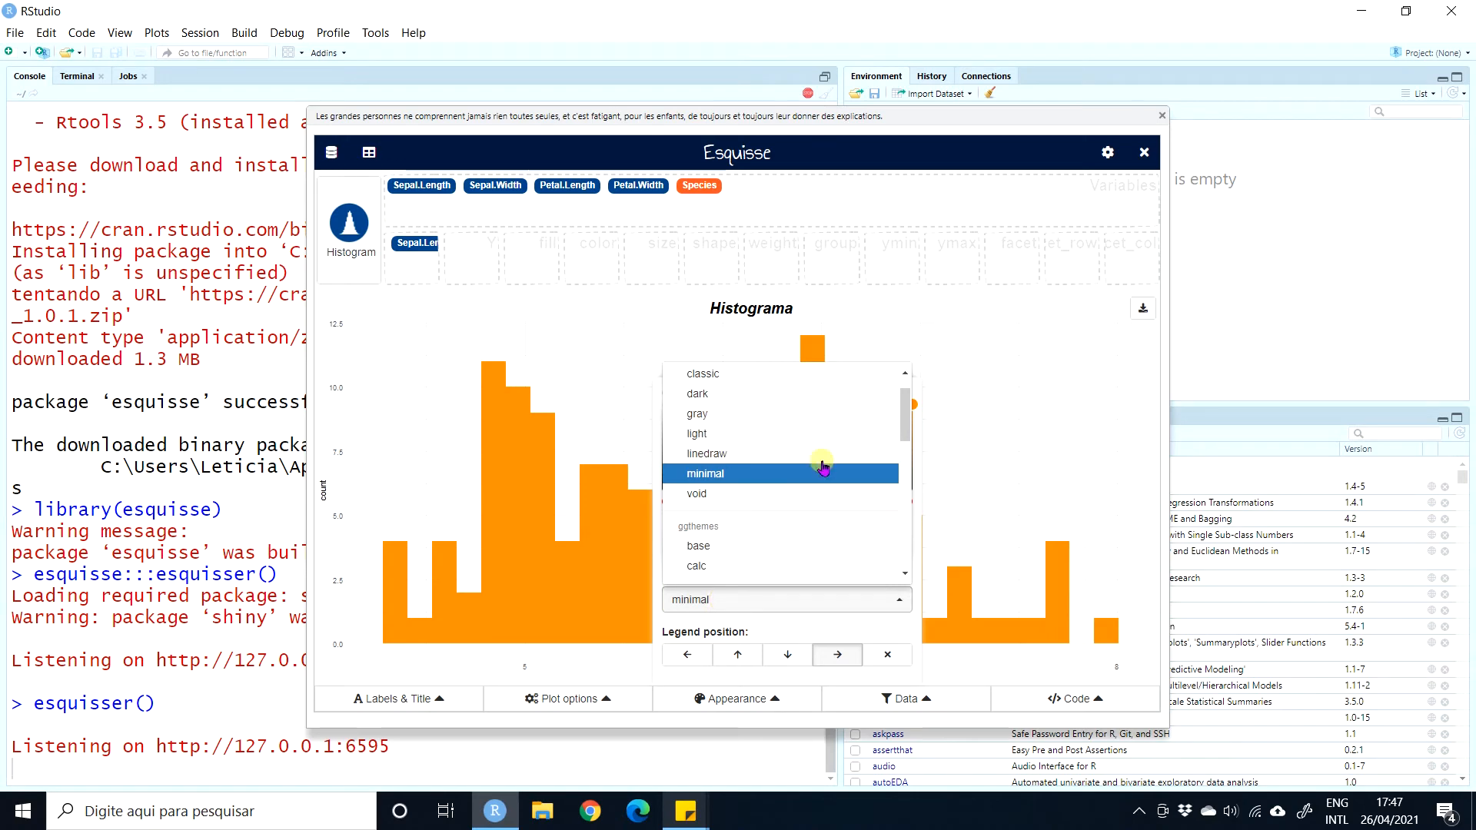
click(742, 394)
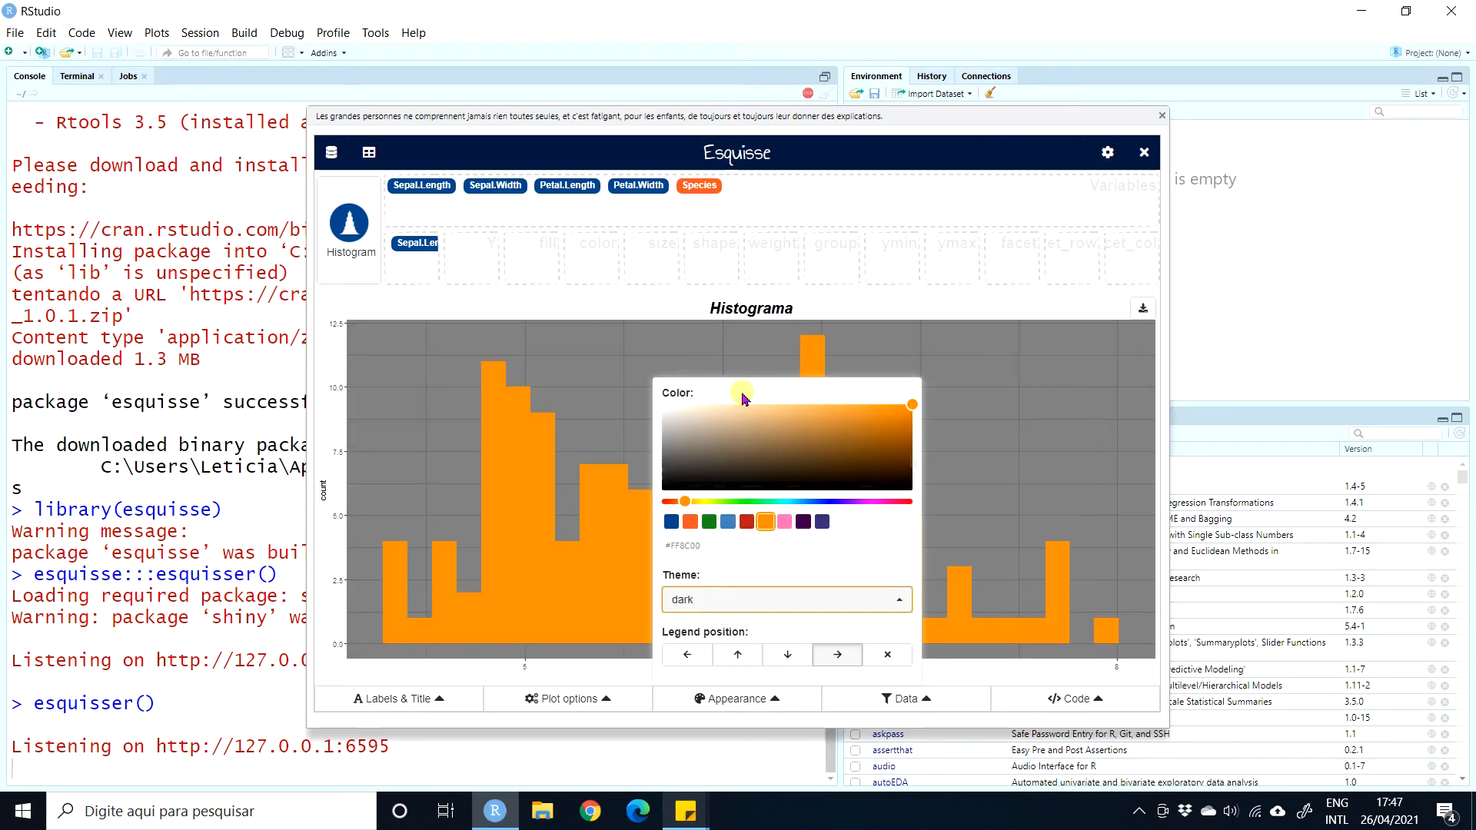
click(728, 598)
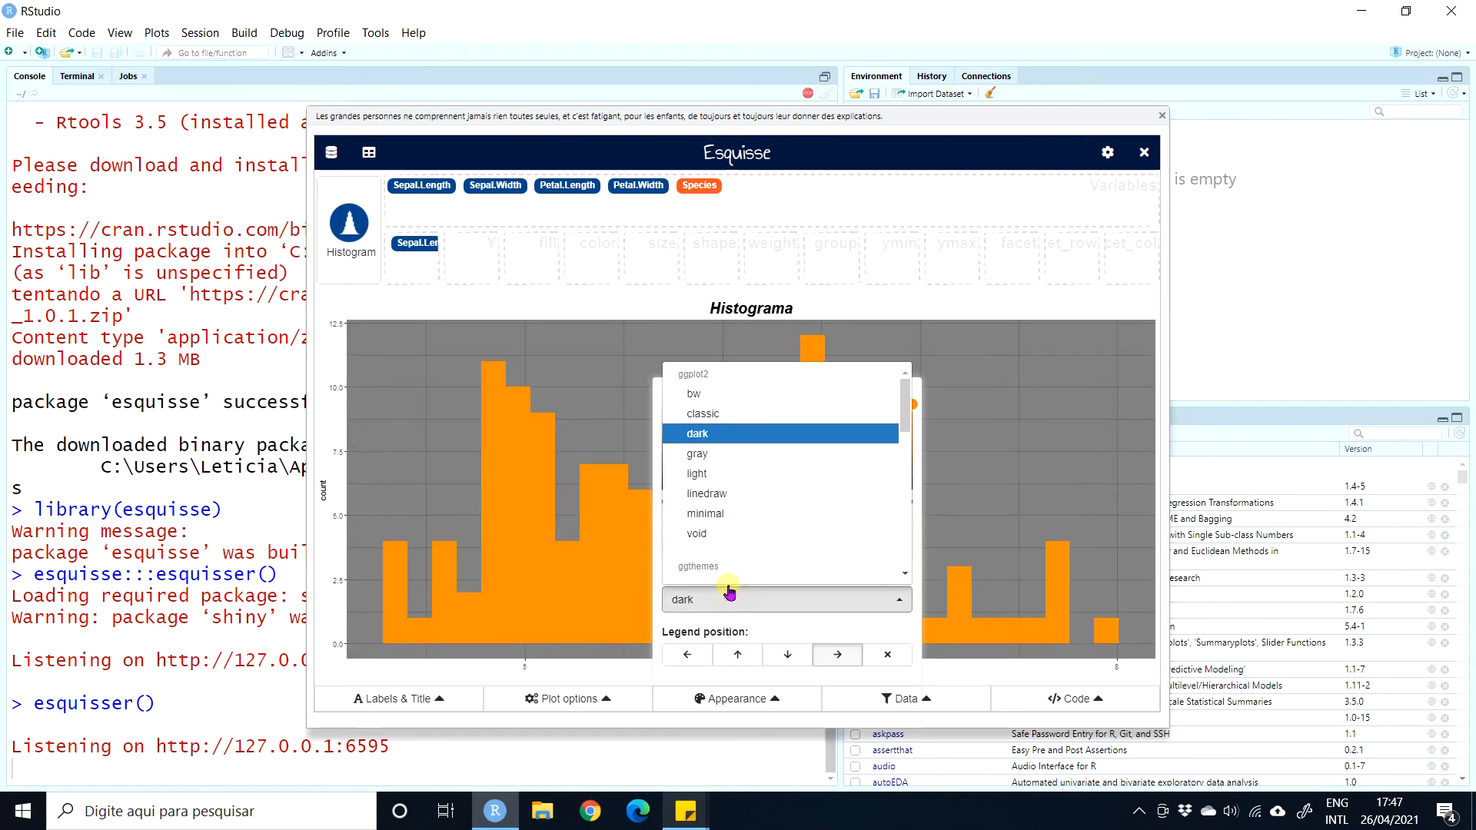
click(718, 515)
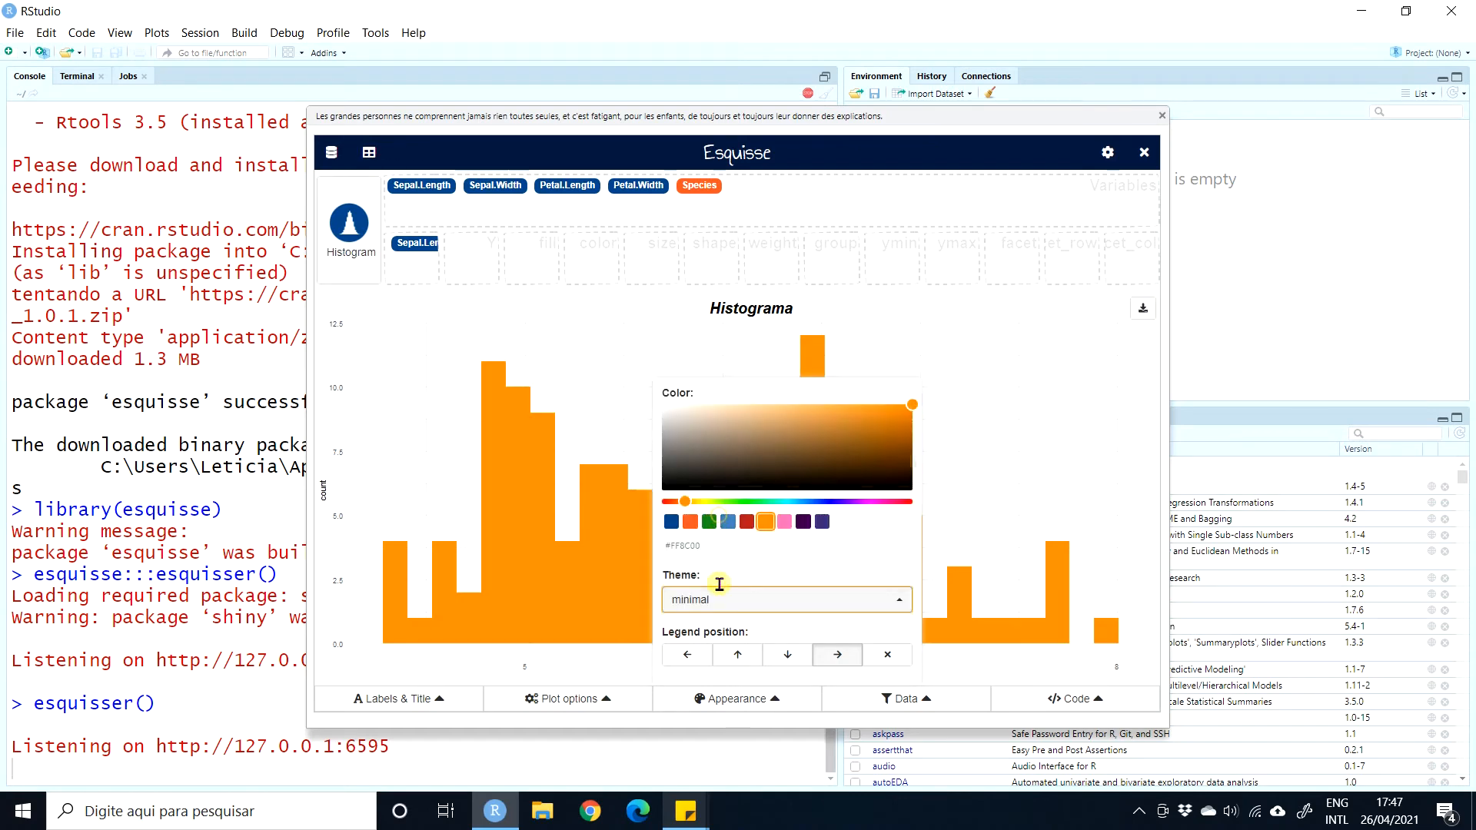
click(727, 604)
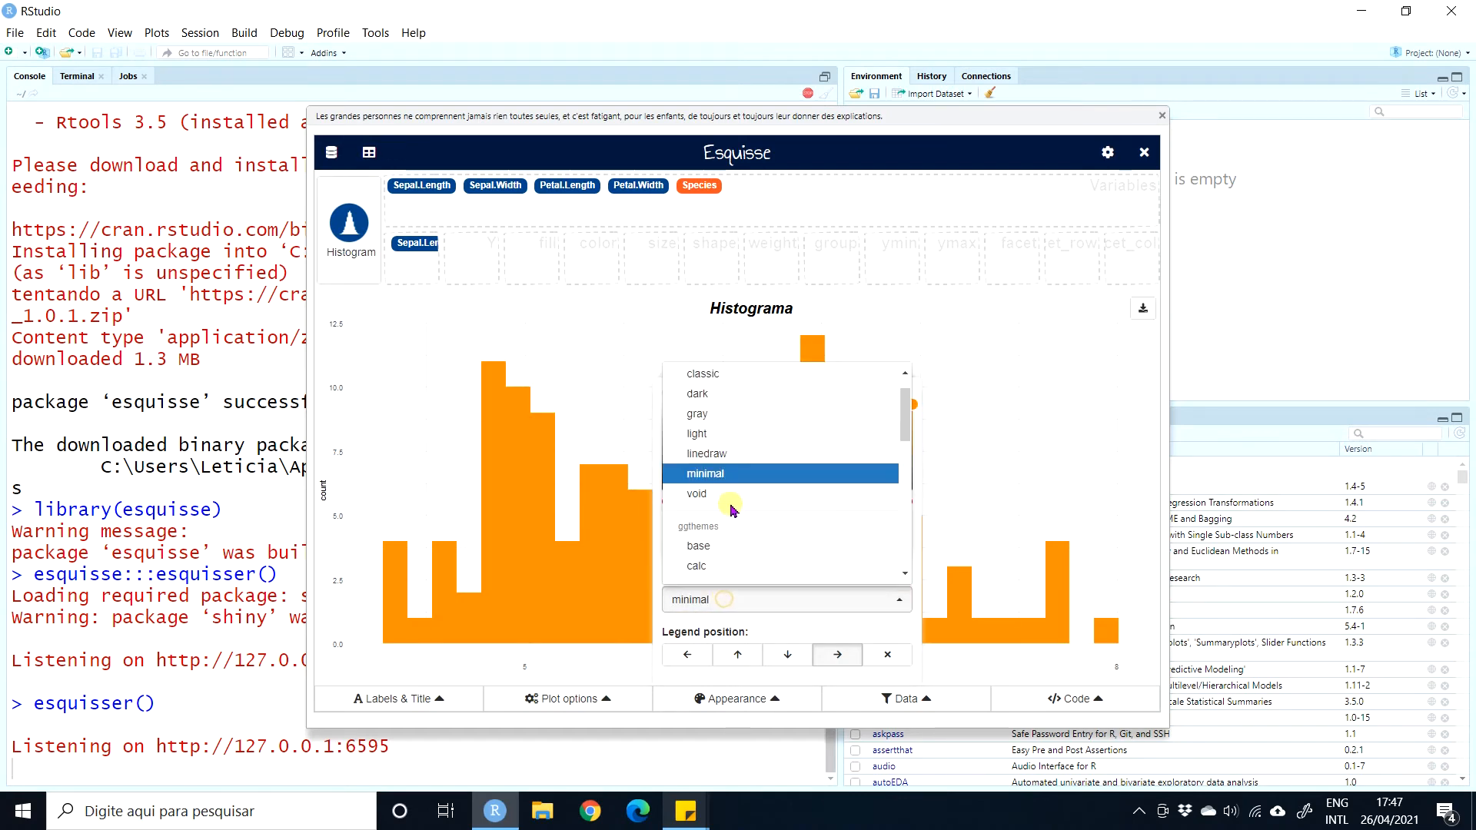
click(726, 418)
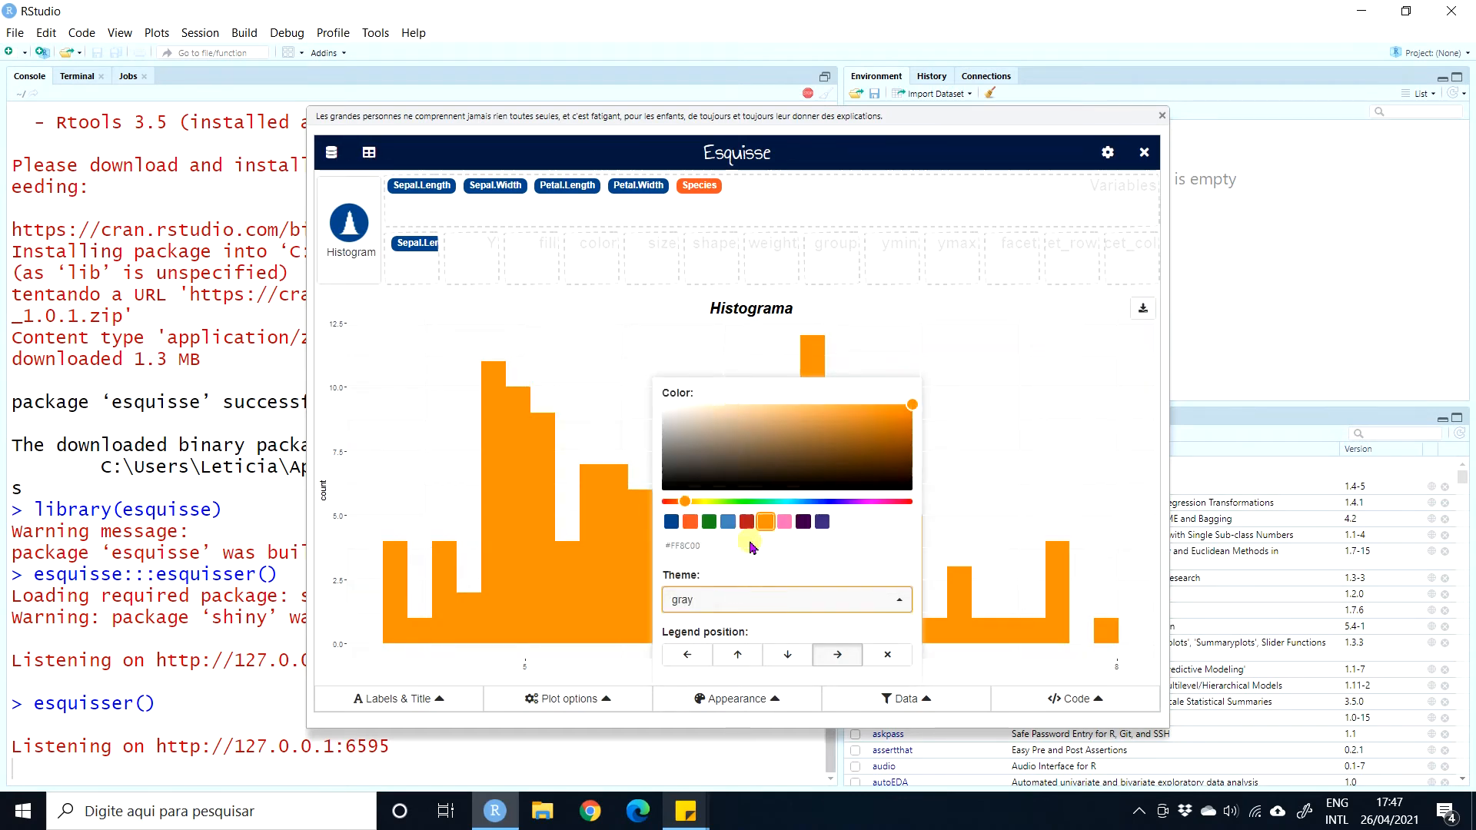
Apply the economist theme from the ggthemes group and change the histogram's bar colour to blue (#4682B4).
click(731, 607)
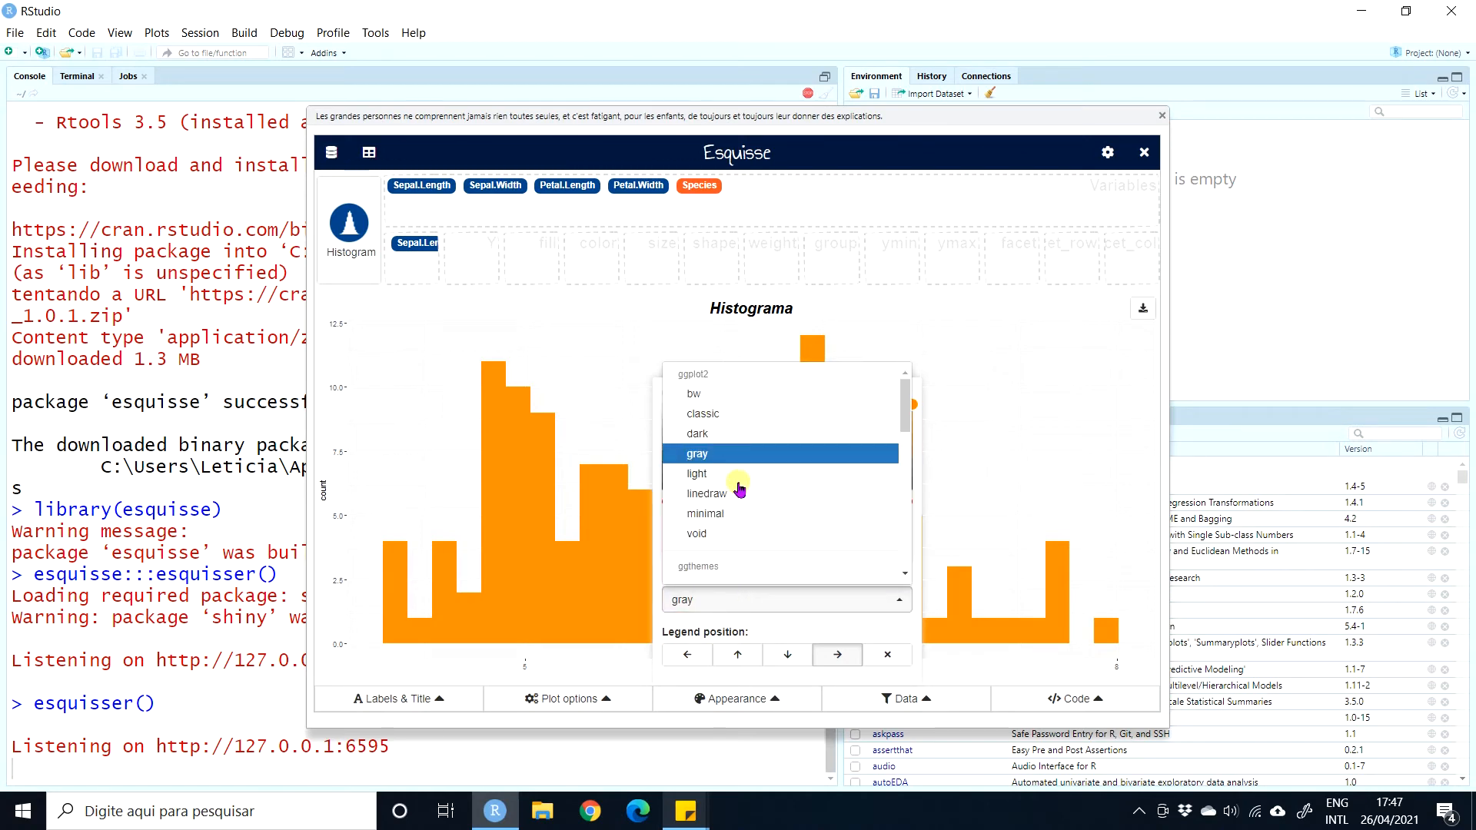
scroll(738, 488, down, 5)
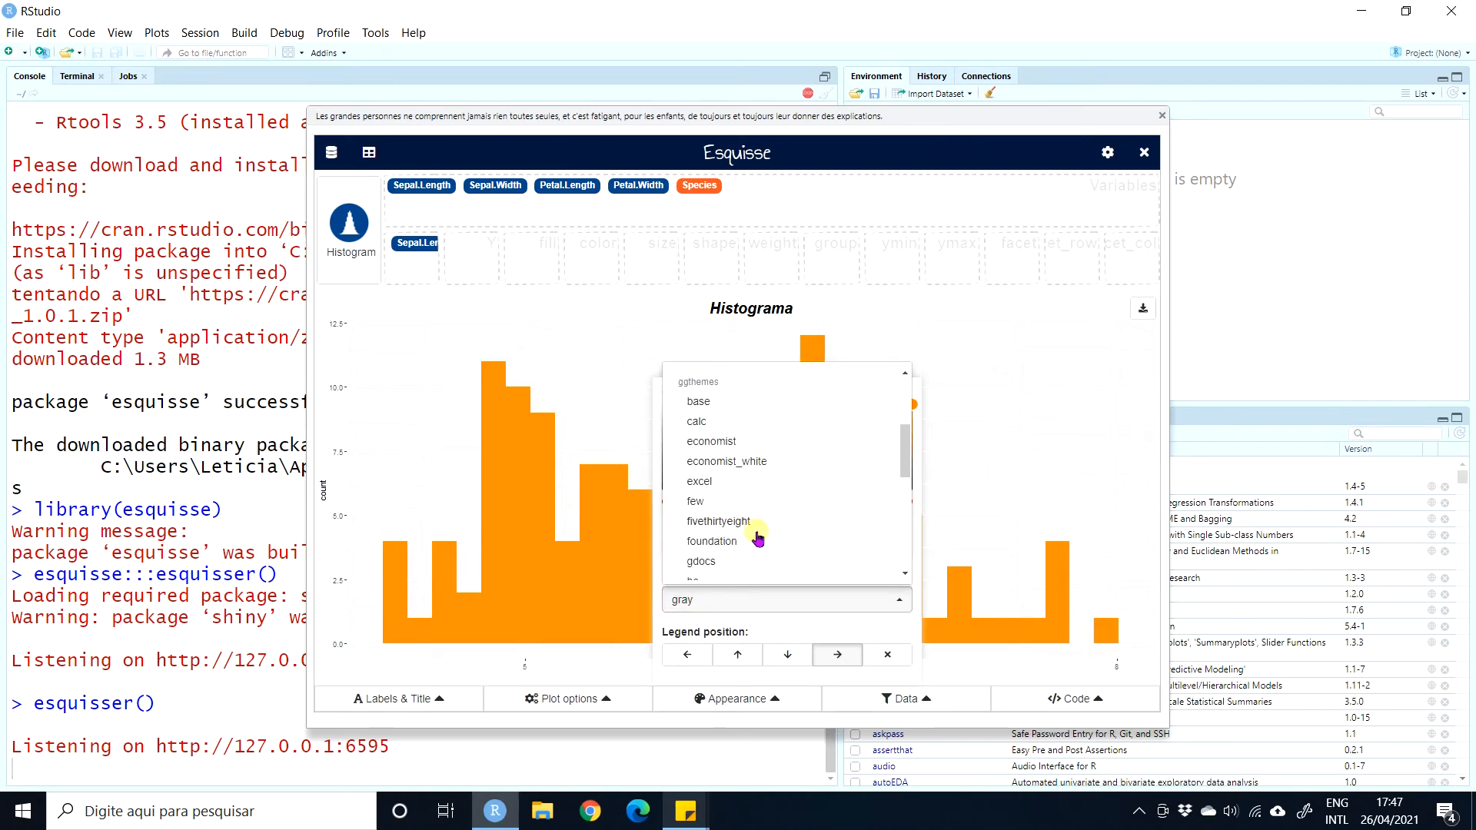
scroll(764, 542, down, 4)
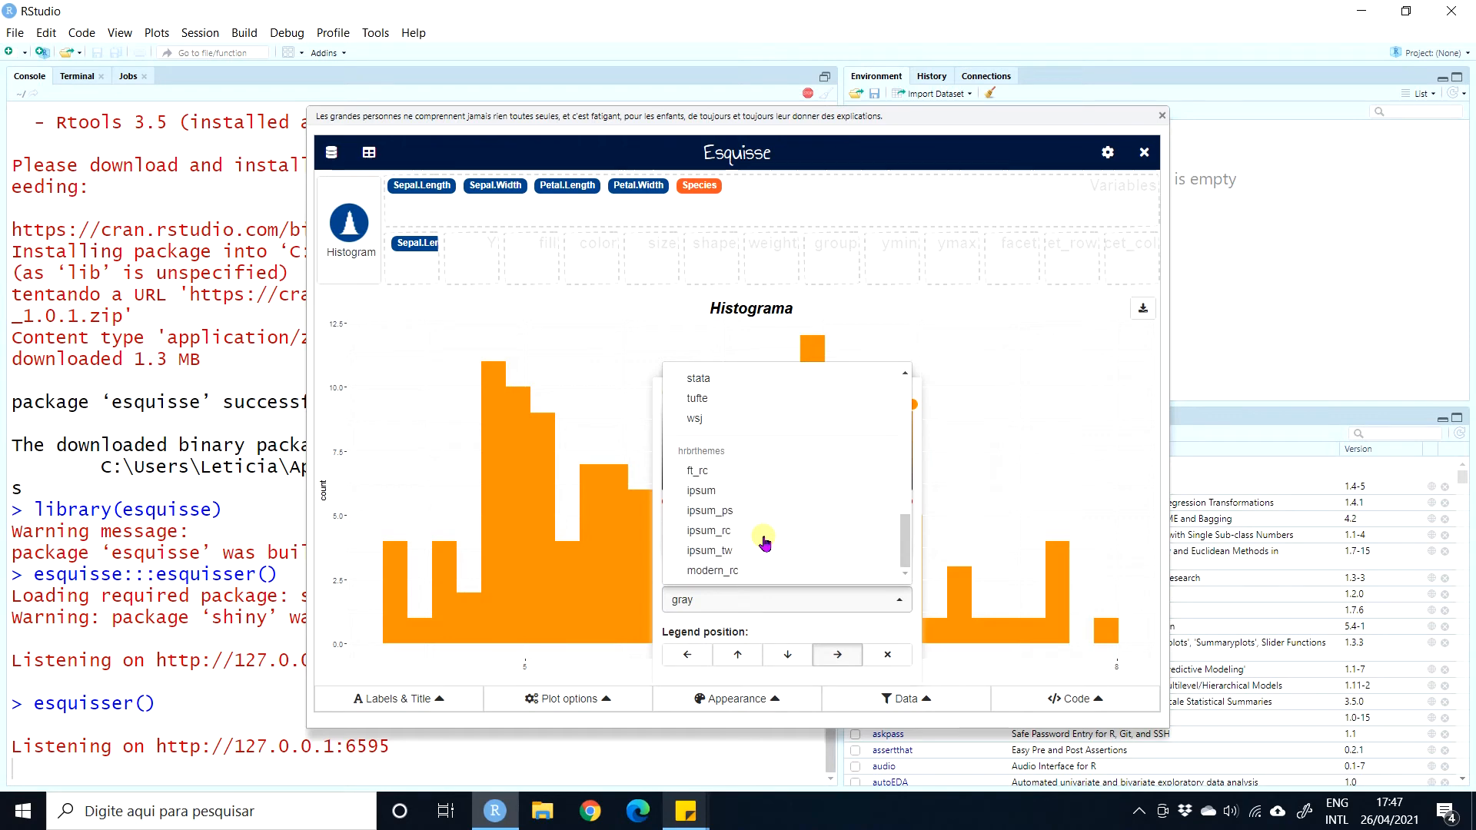
scroll(763, 542, up, 5)
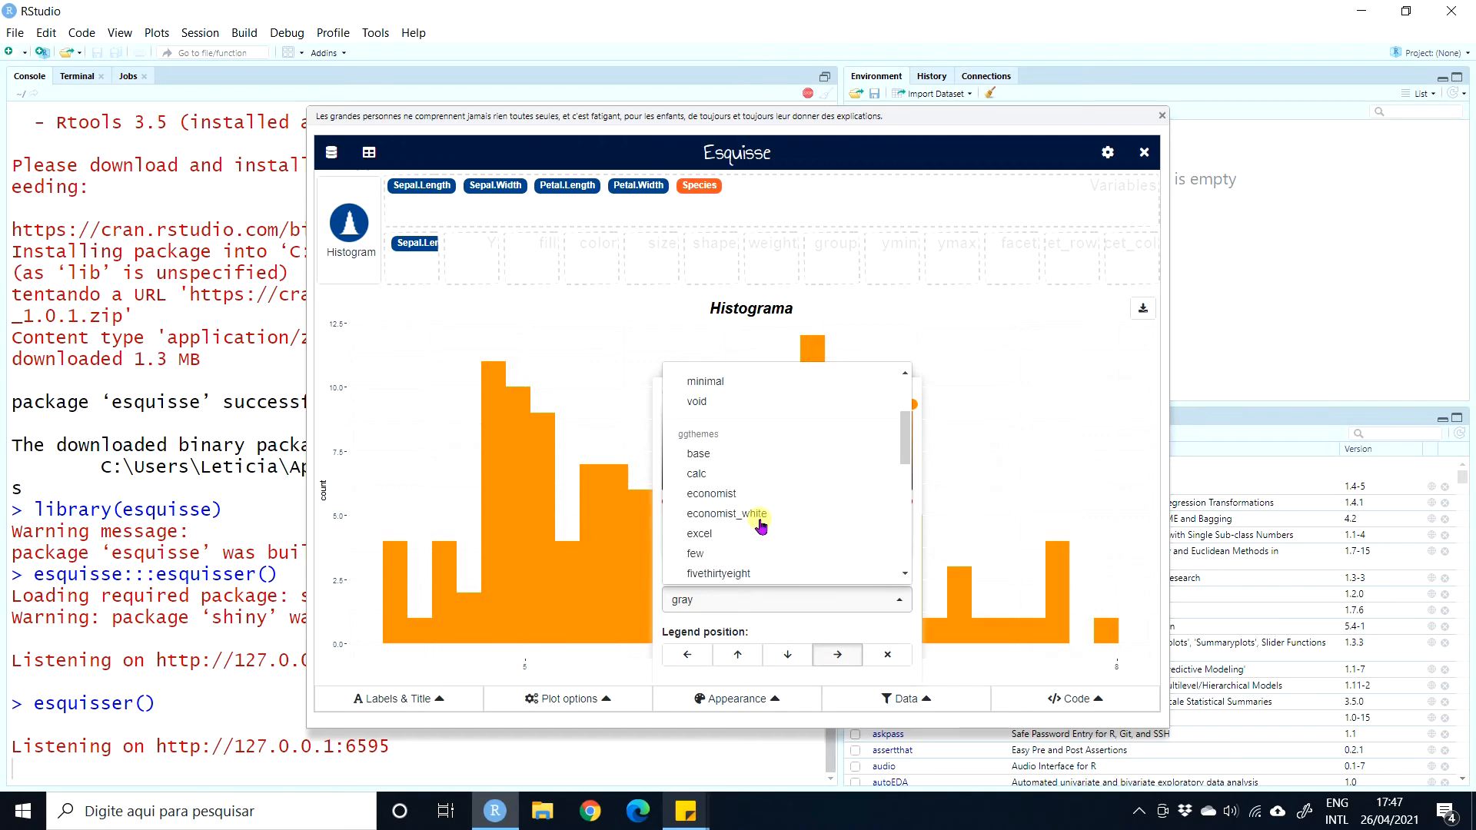
click(722, 494)
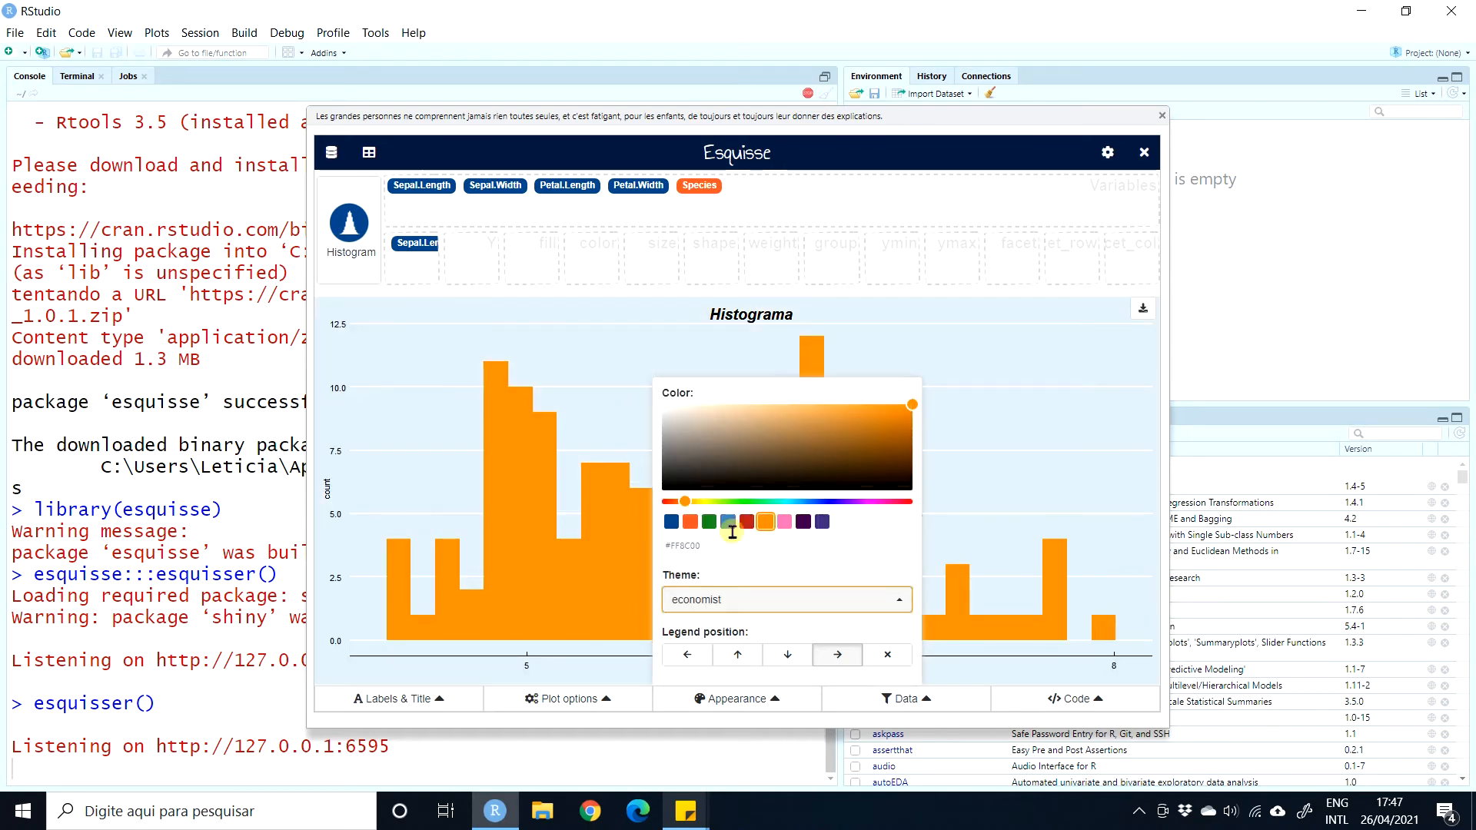
click(784, 521)
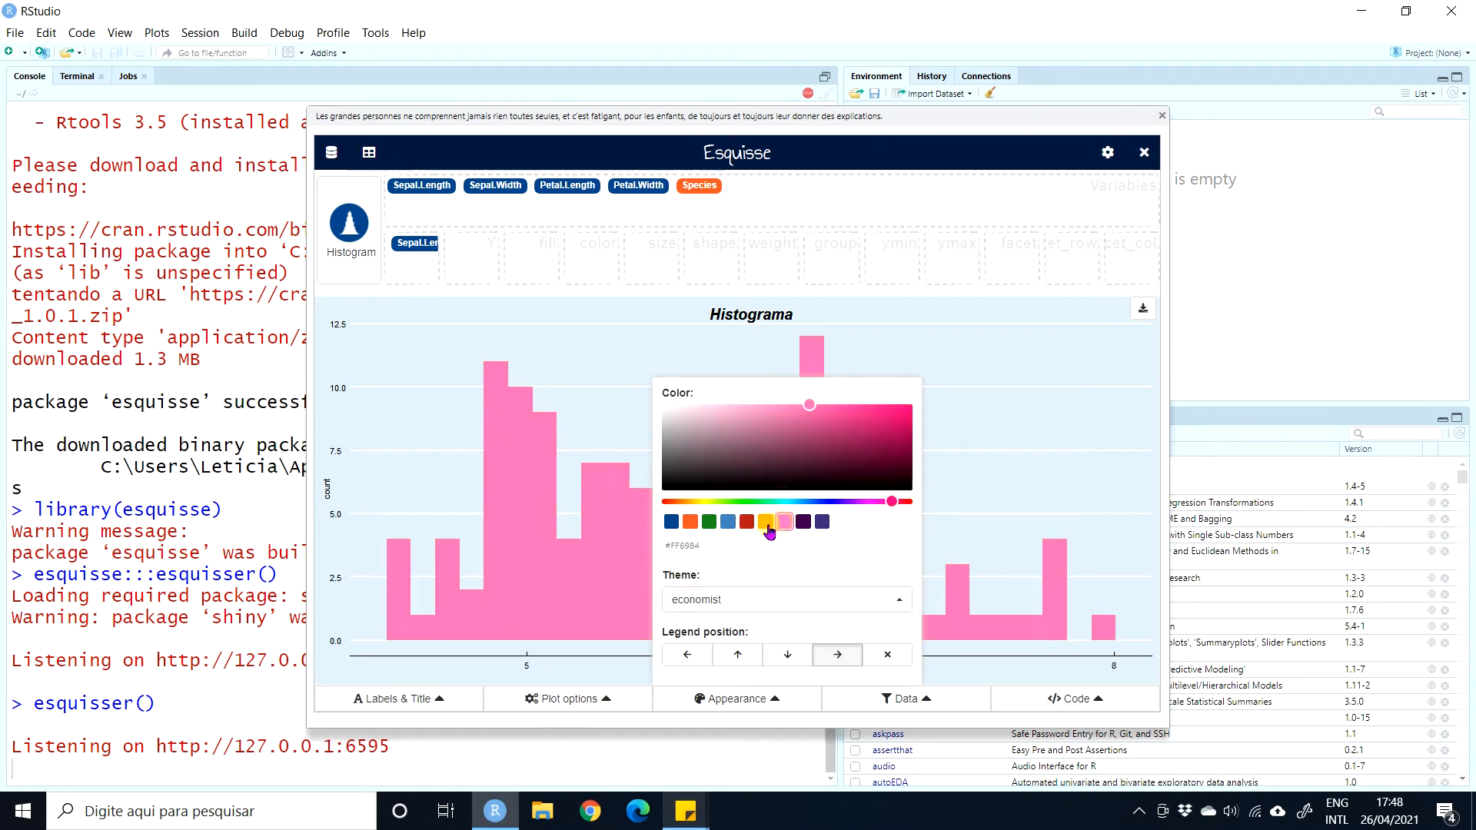
click(727, 526)
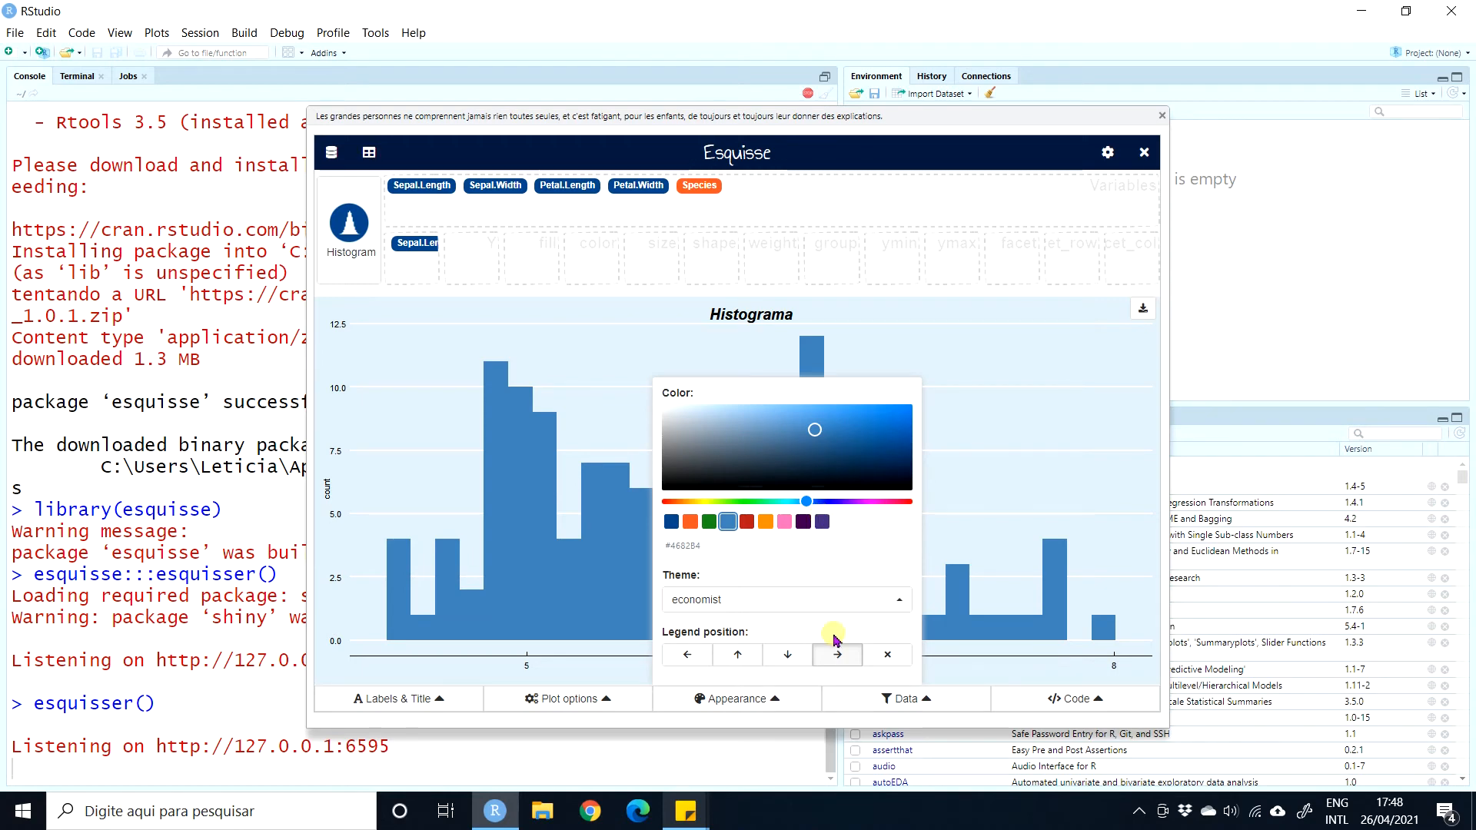
Try filtering virginica out of the Species data and add it back to the filter.
click(884, 696)
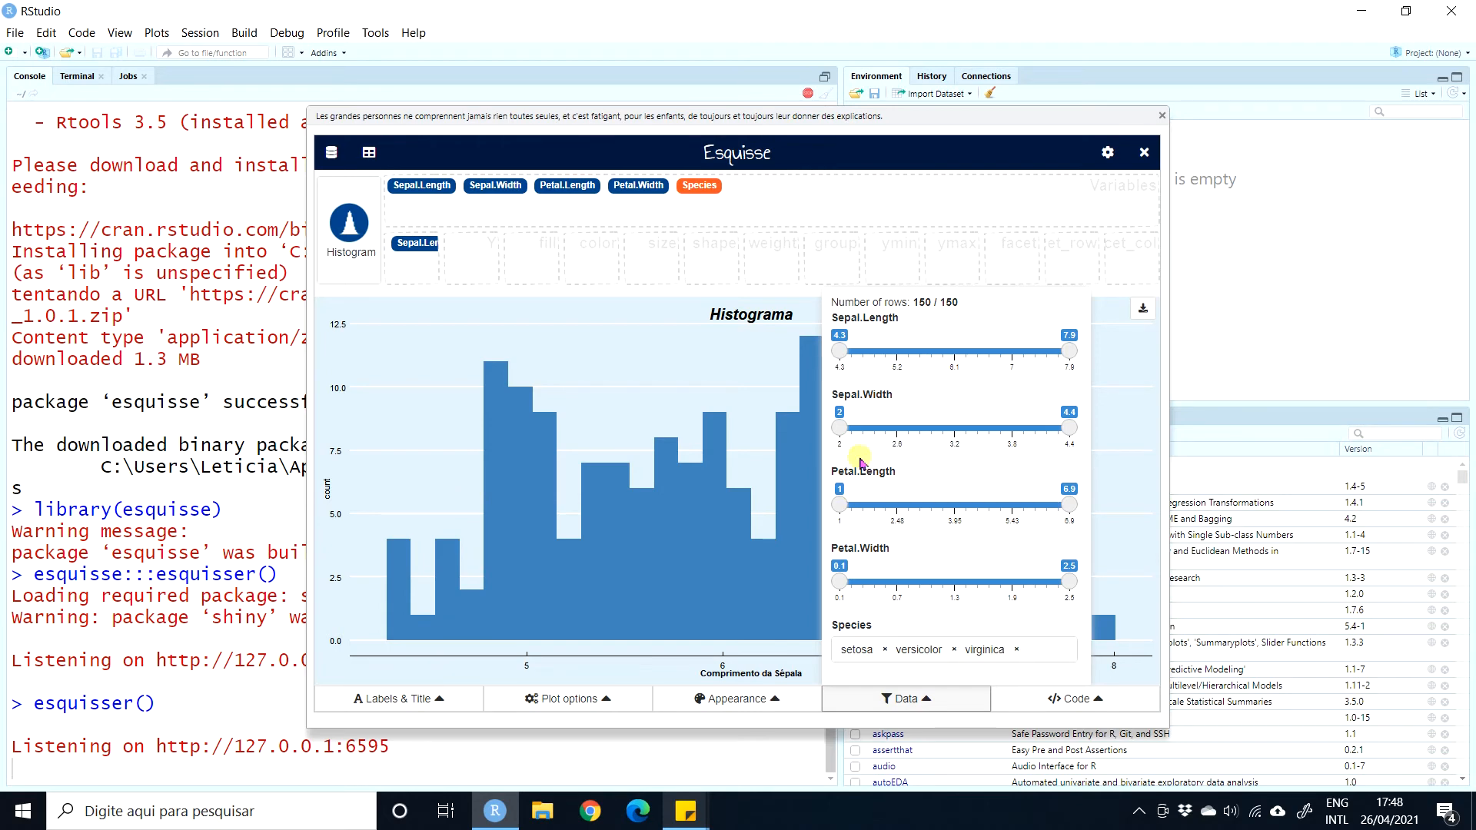
click(1017, 651)
click(1018, 651)
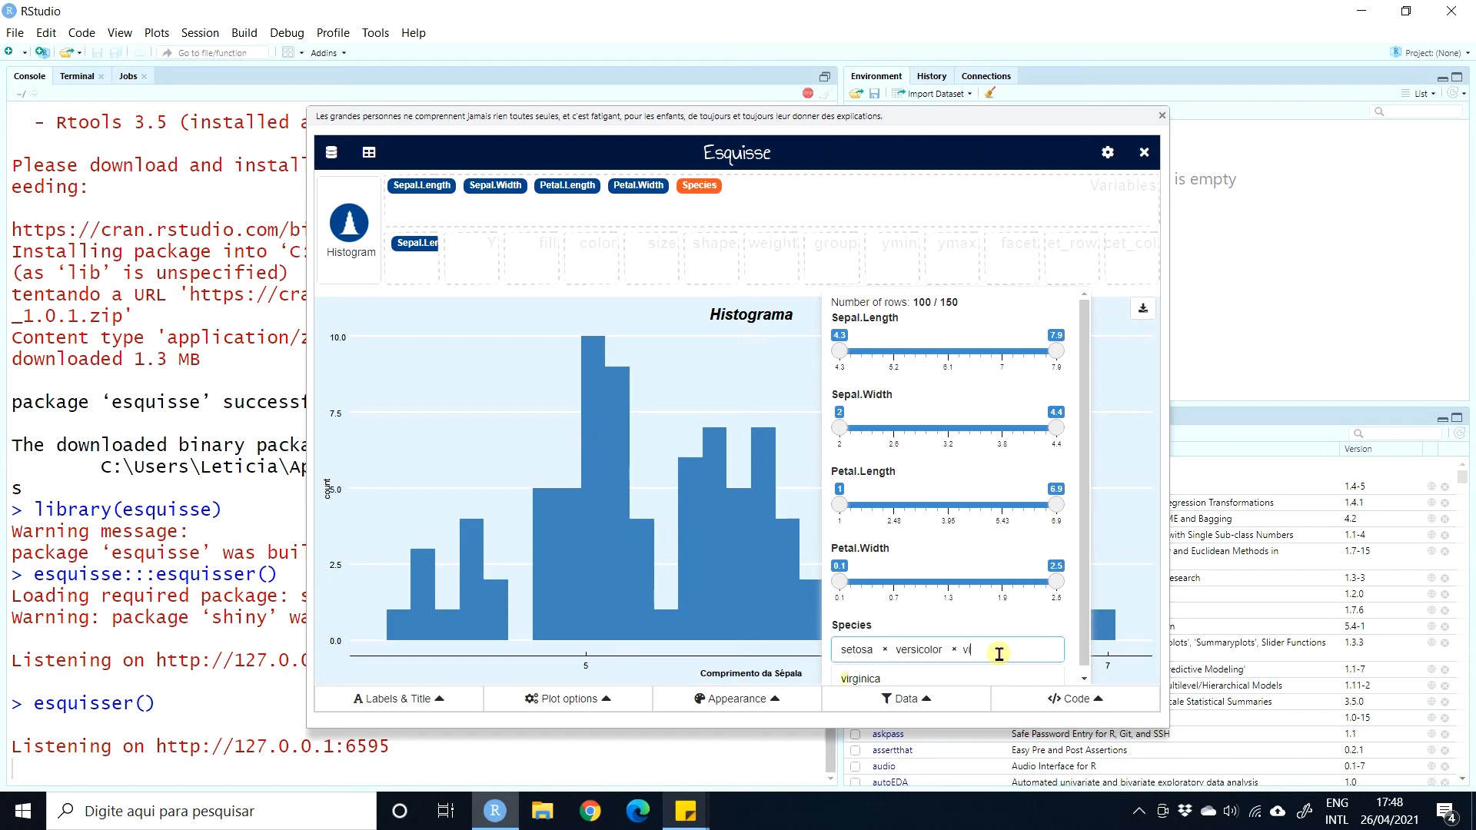
click(892, 678)
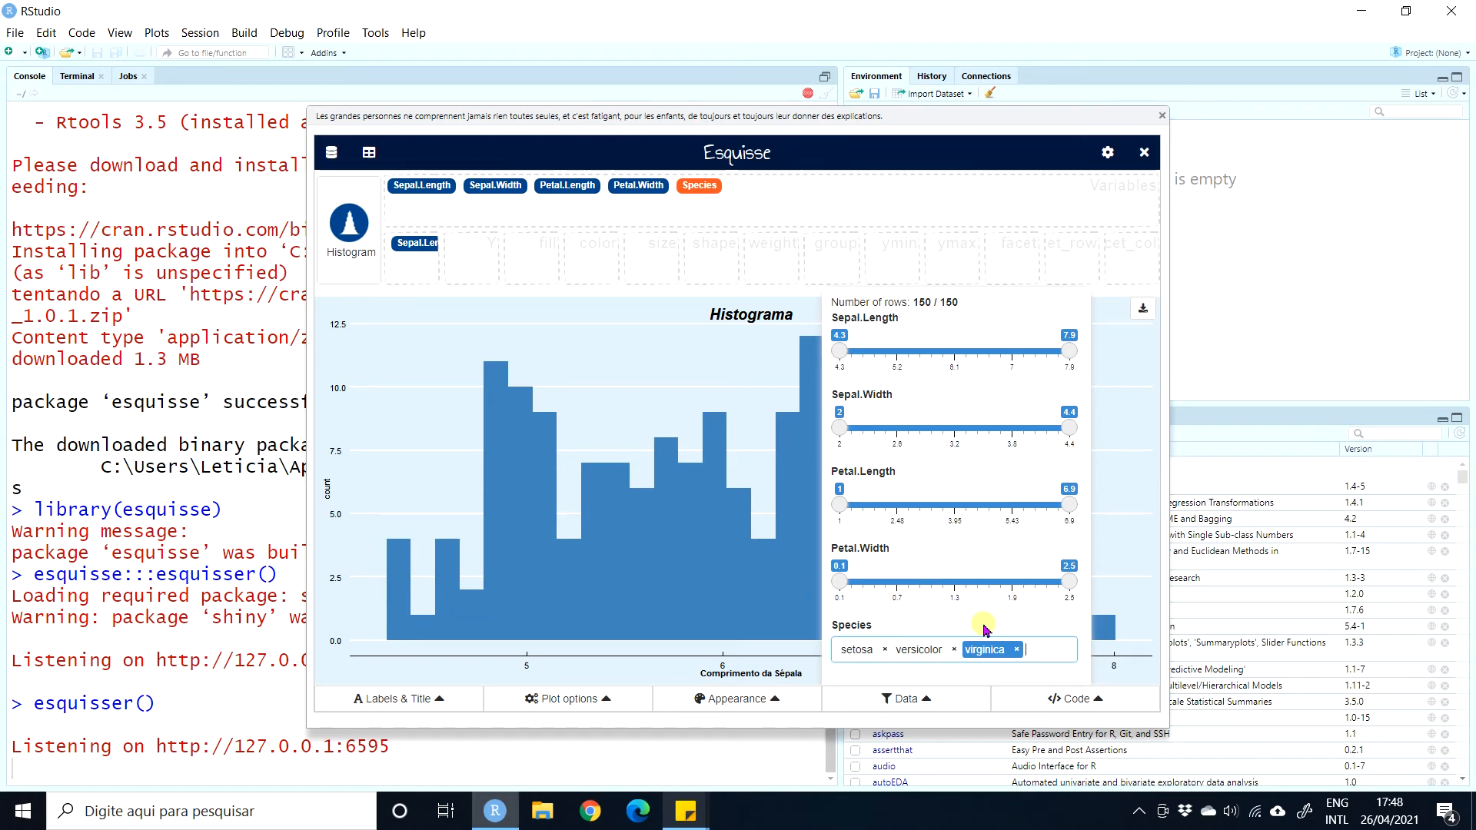
Show the chart's generated ggplot code, copy it to the clipboard and select the whole code block.
click(1092, 701)
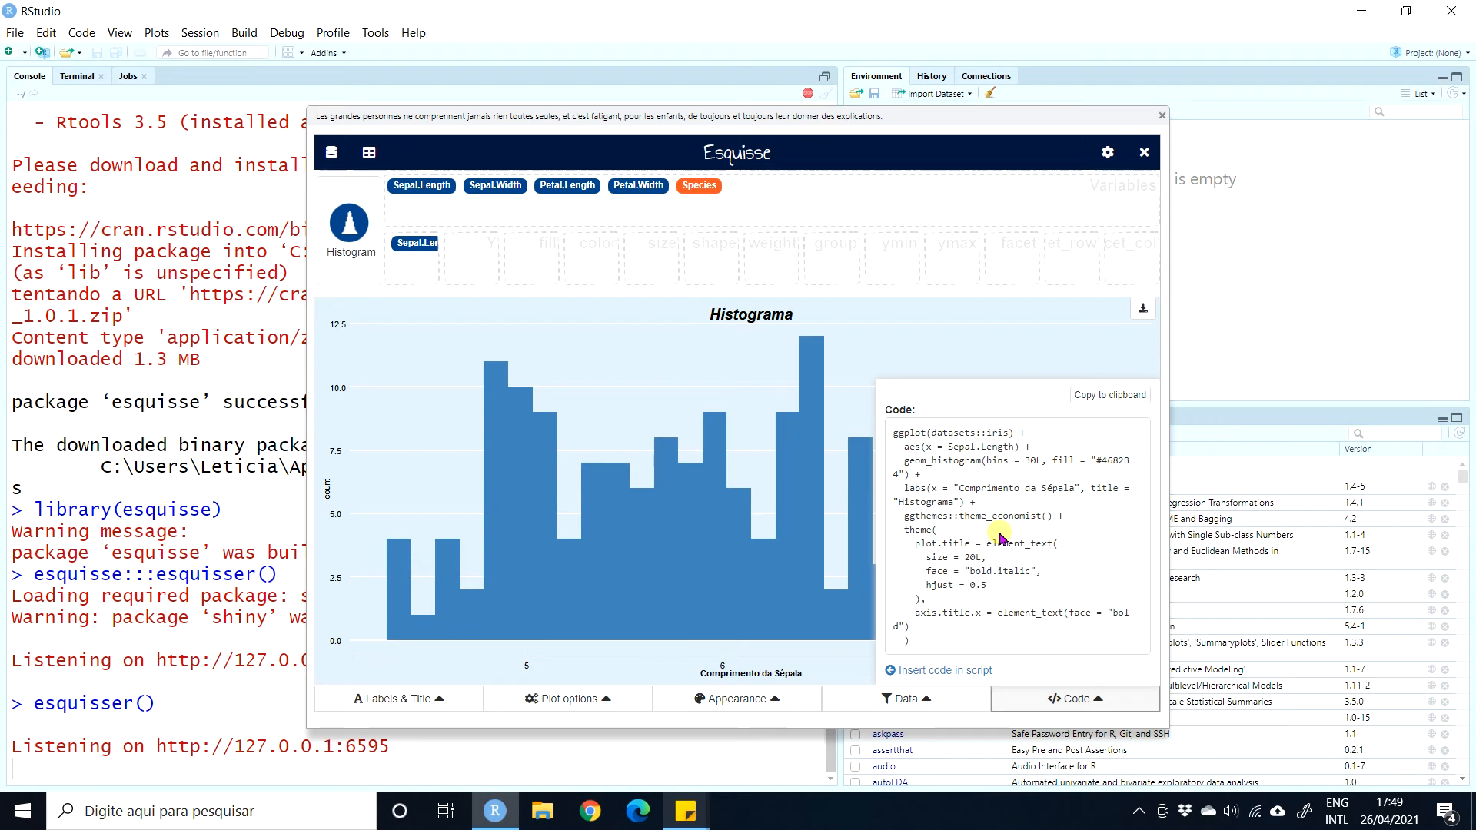
click(1129, 395)
drag(893, 432, 1005, 649)
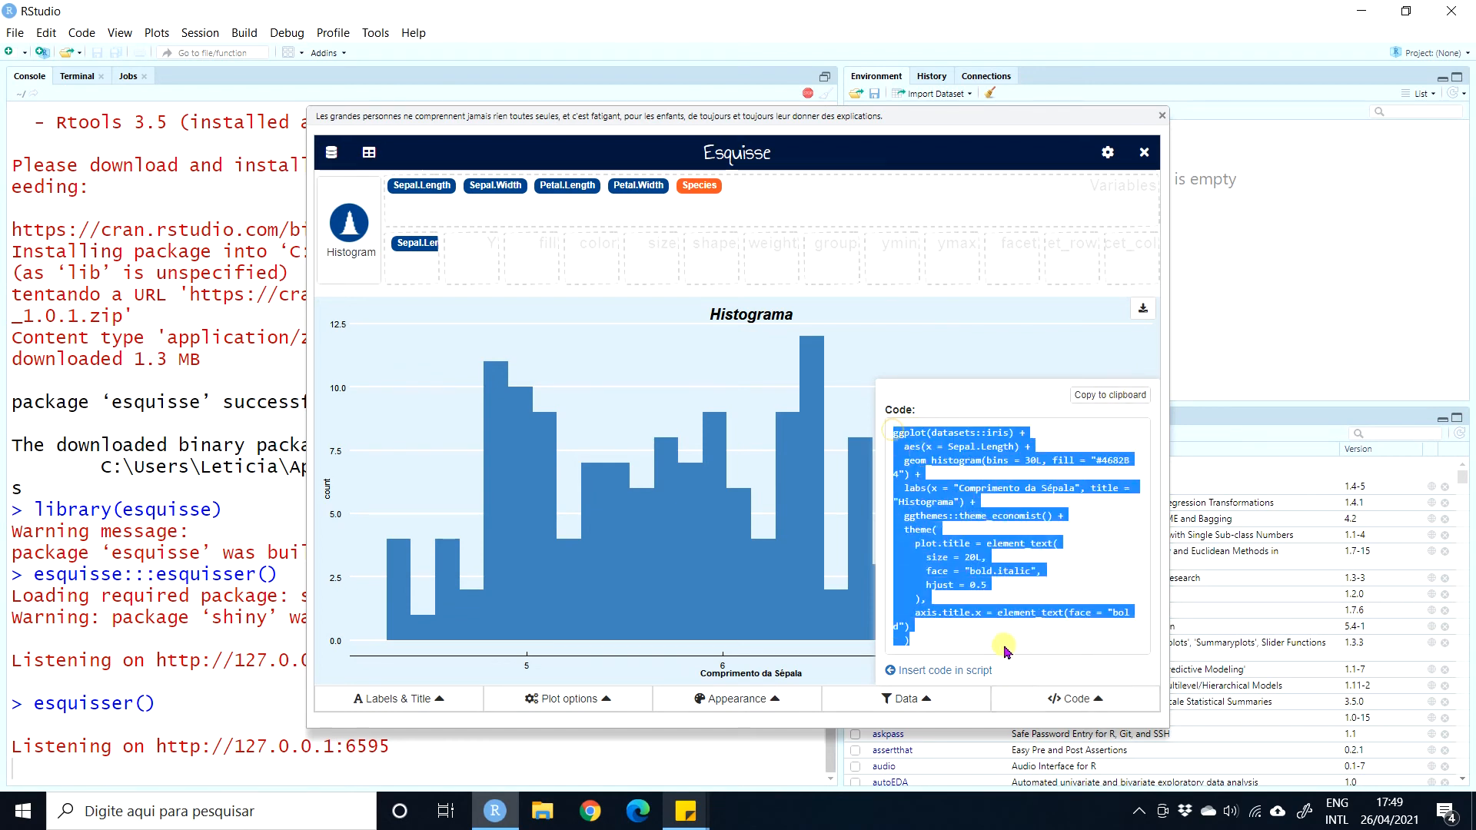
Copy the histogram's generated code to the clipboard and try inserting it into the script.
click(1107, 397)
click(958, 646)
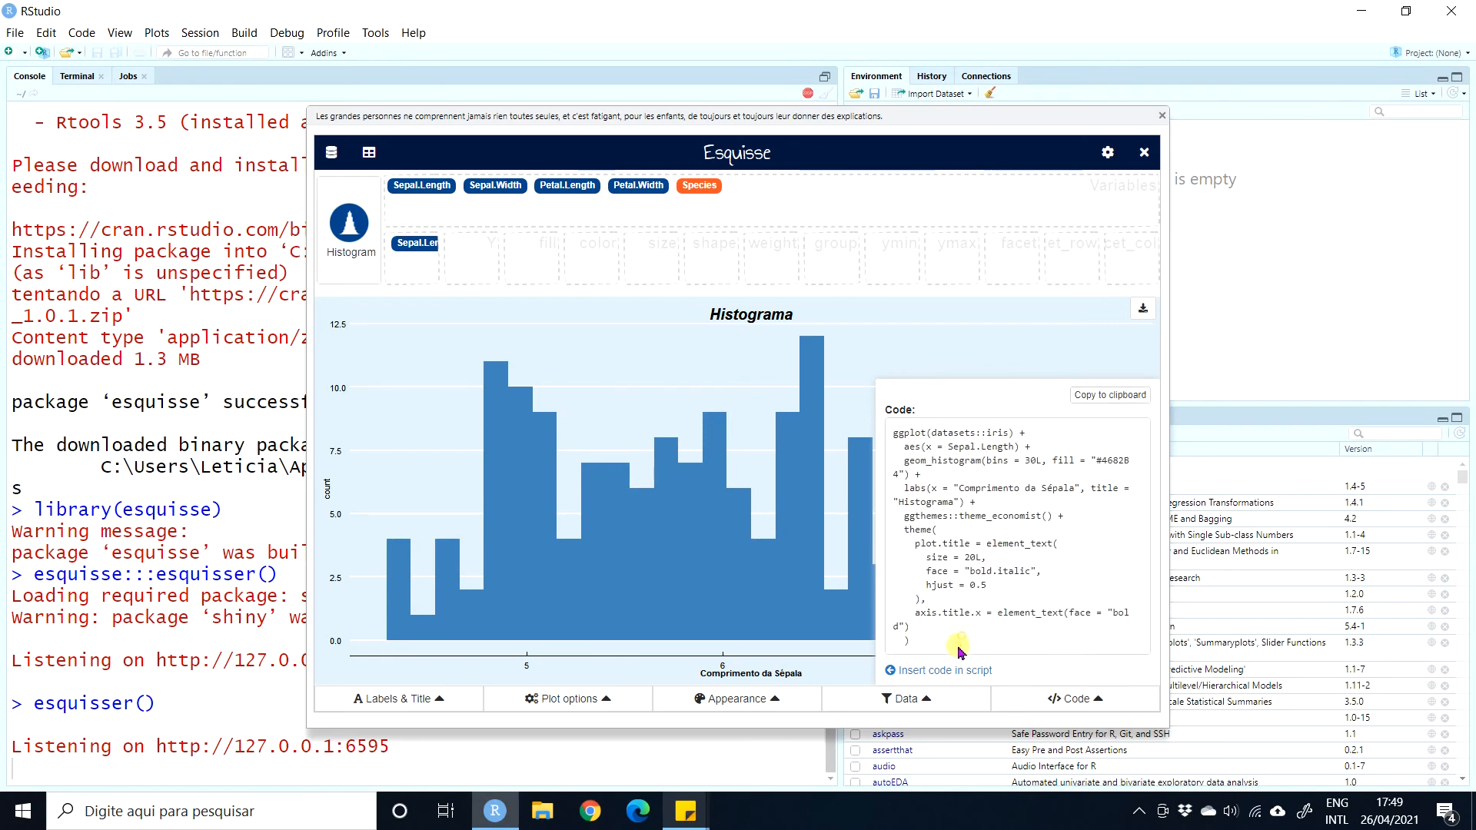
click(926, 672)
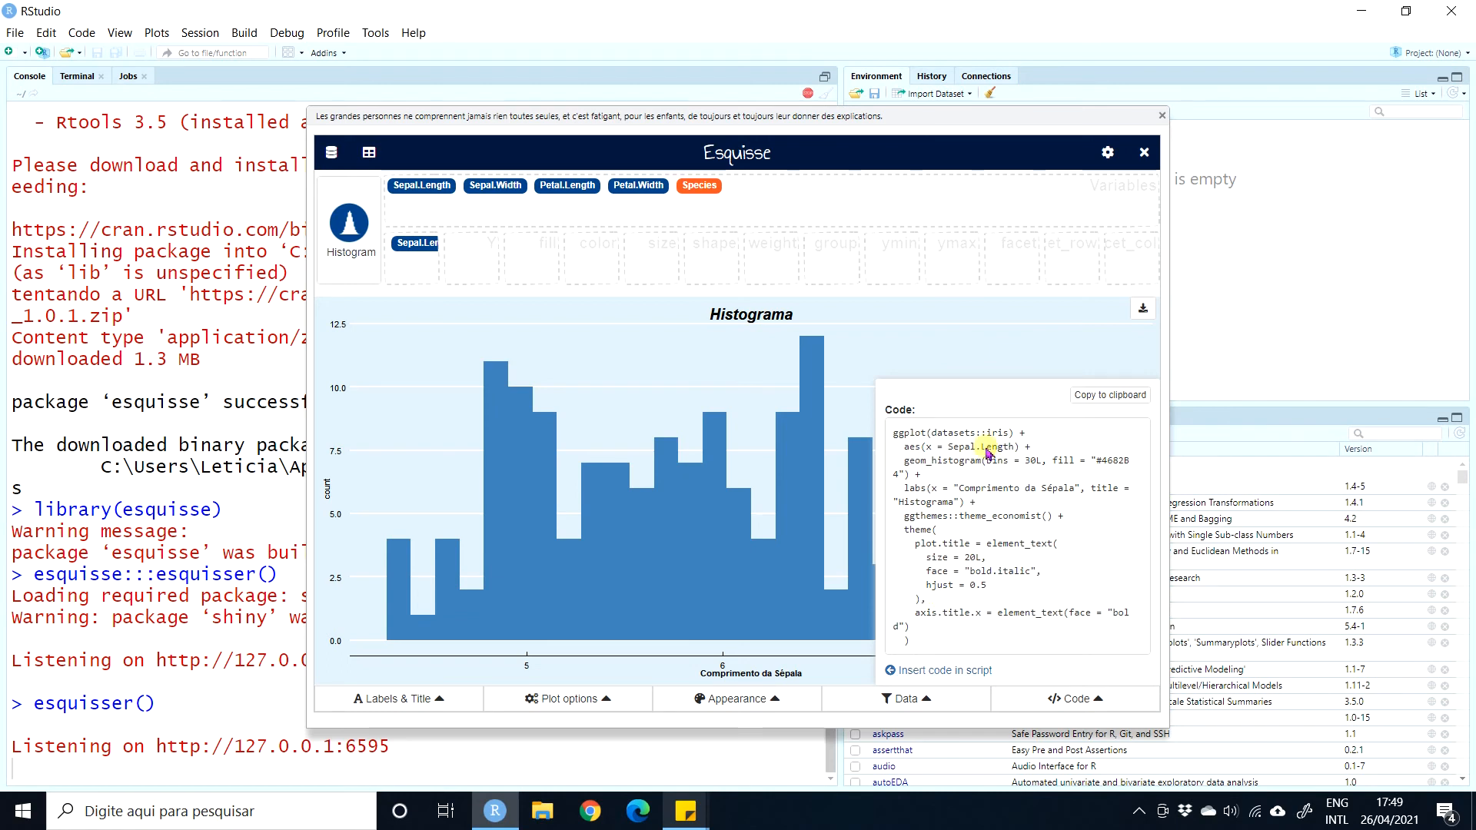
Review the chart's download formats and additional export options, including BMP, and close the export dialog.
click(1013, 317)
click(1141, 315)
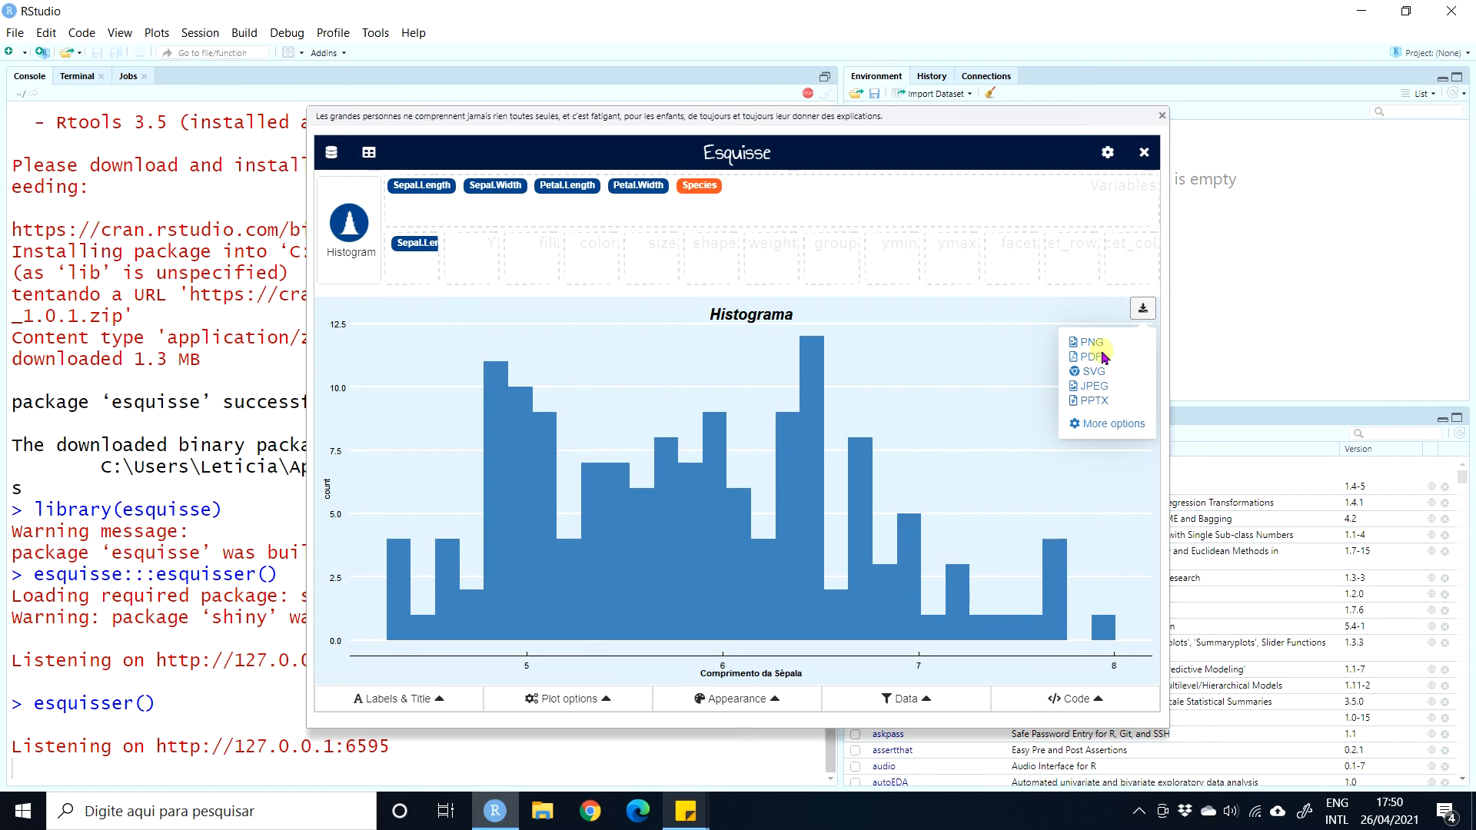
click(1112, 422)
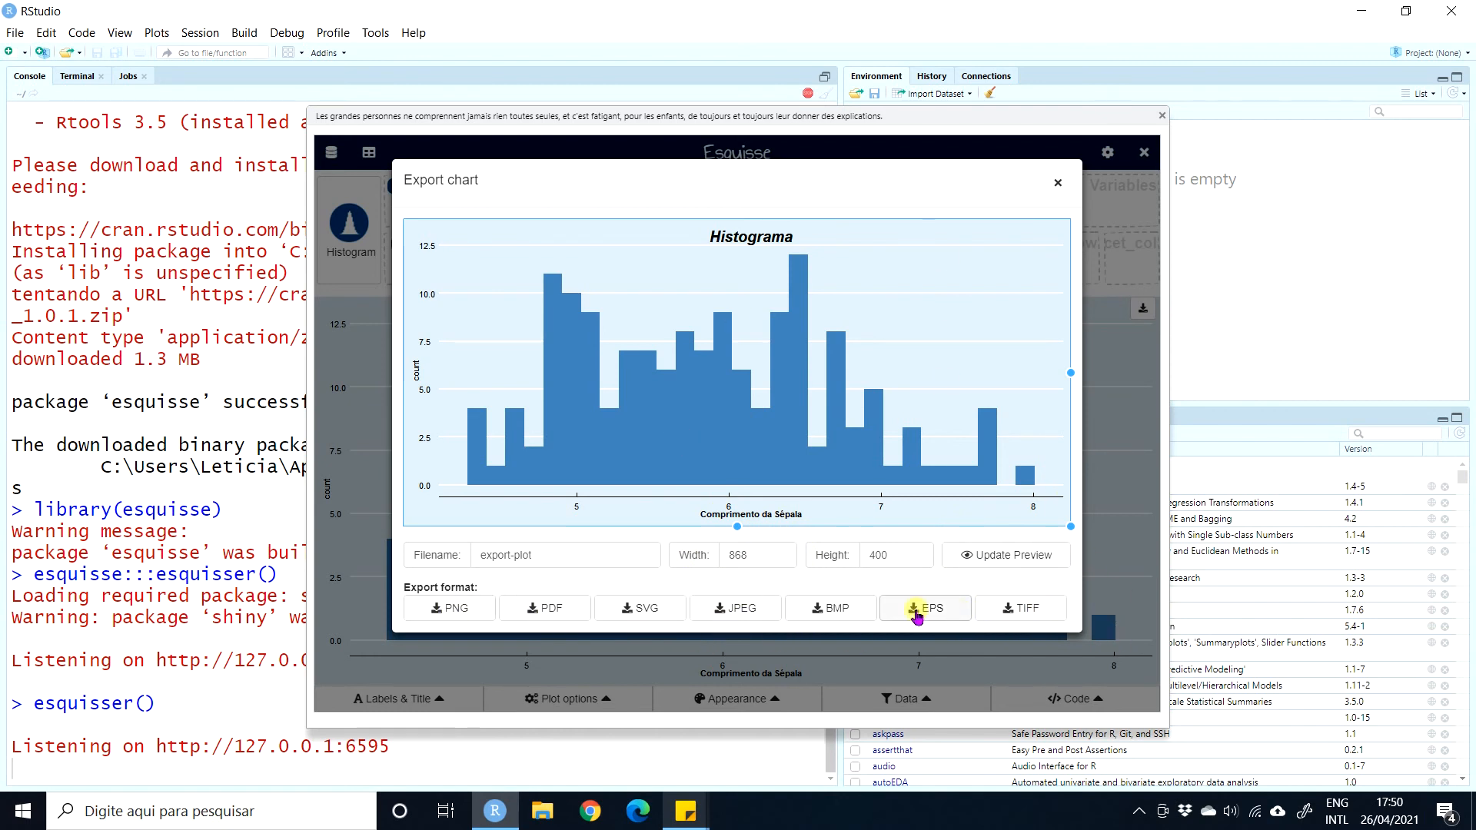
click(833, 609)
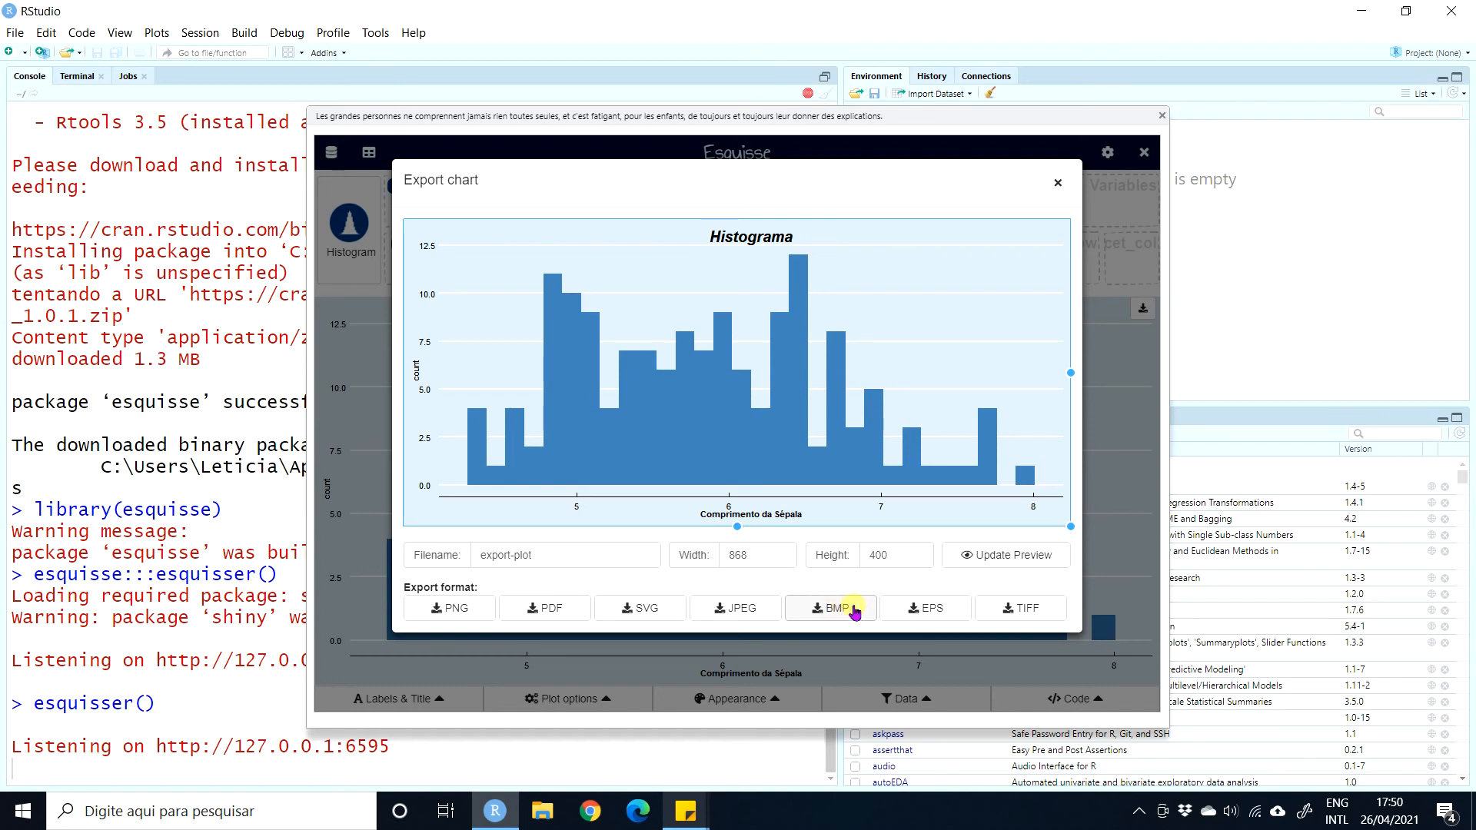
click(1058, 182)
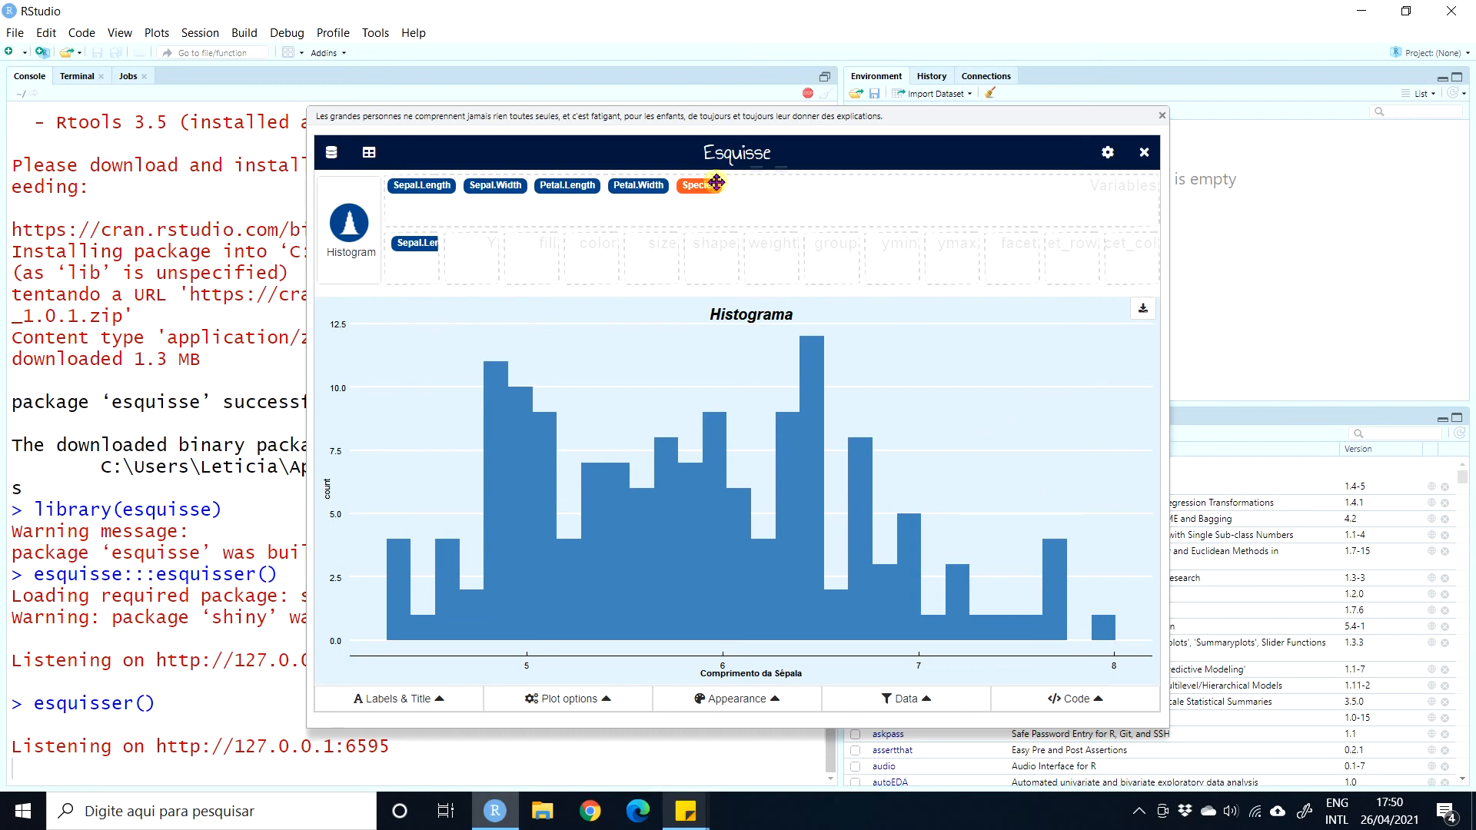
Try Species as the fill variable with the chart switched to a boxplot, and remove Species from the fill again.
drag(714, 182, 538, 244)
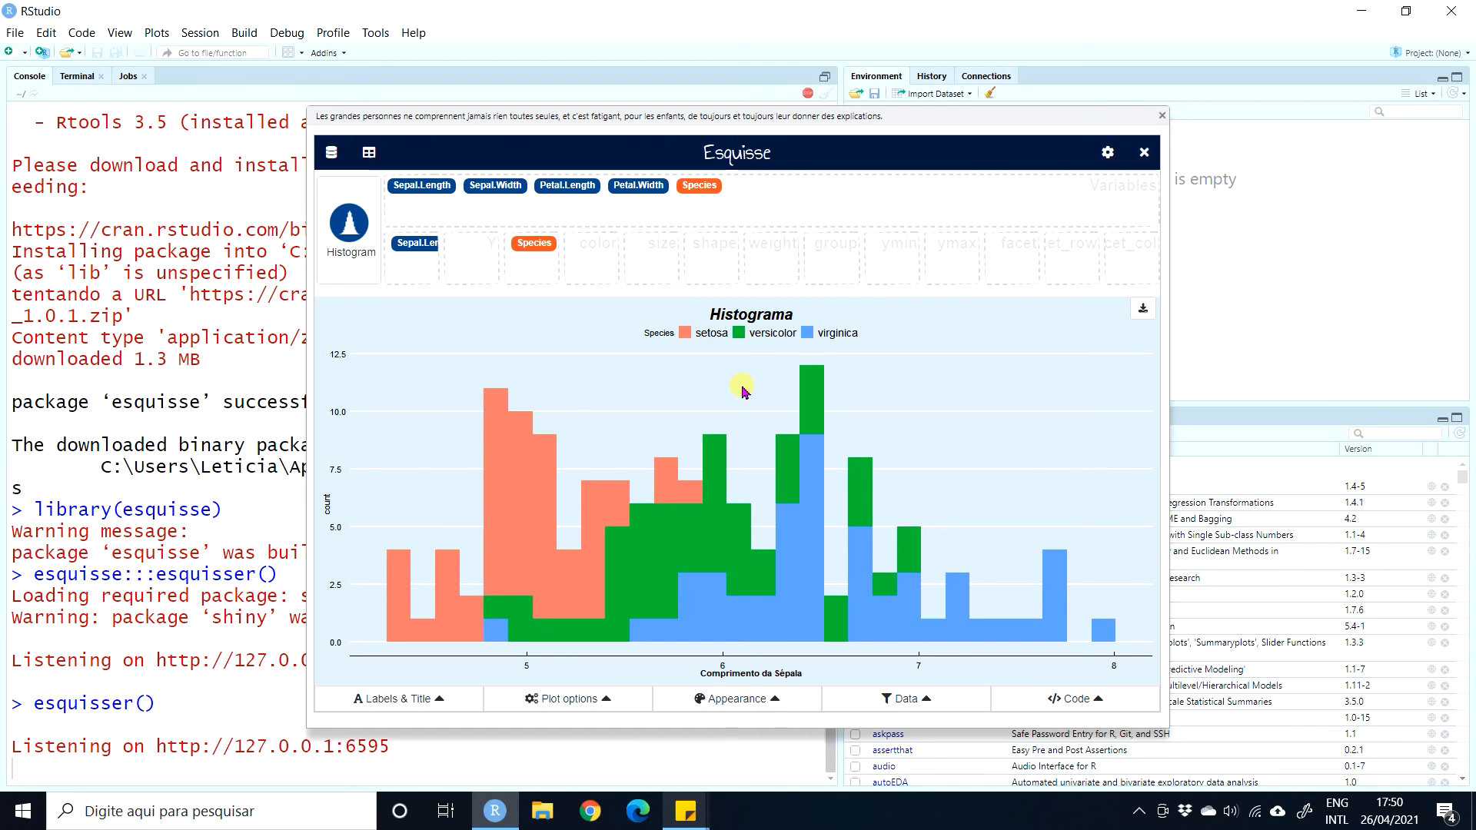
click(353, 230)
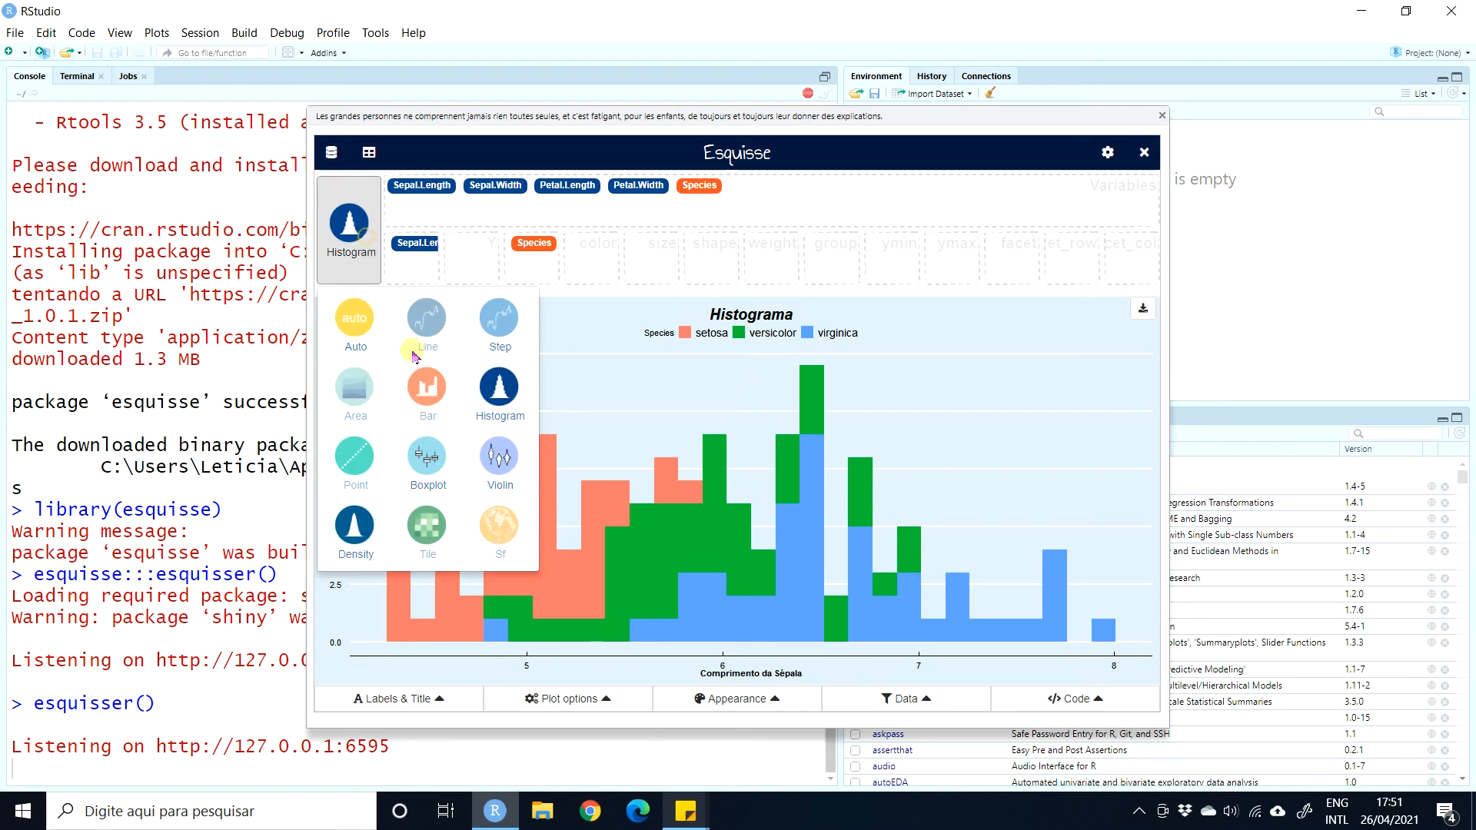
click(426, 465)
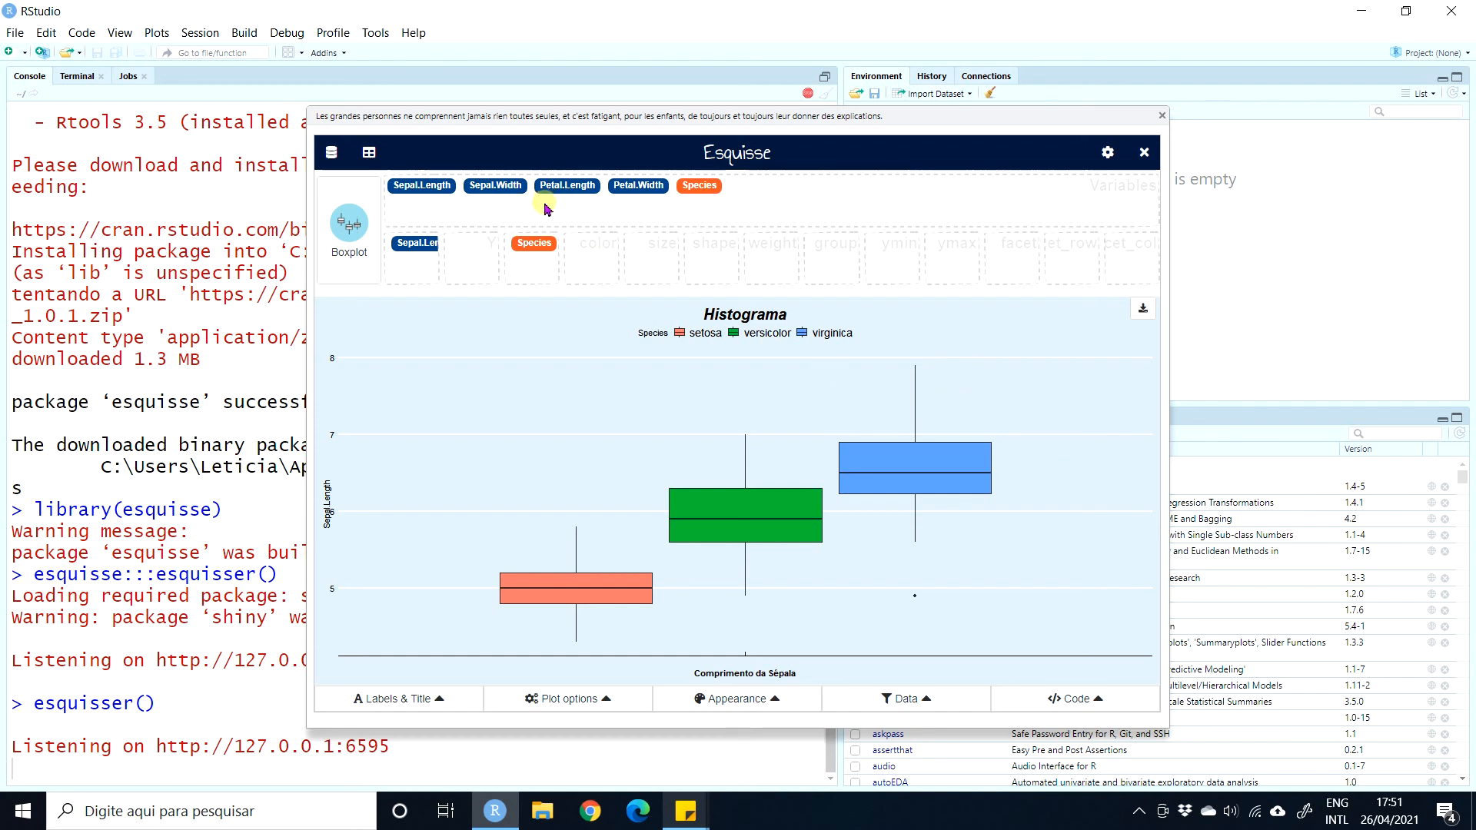
drag(521, 250, 761, 188)
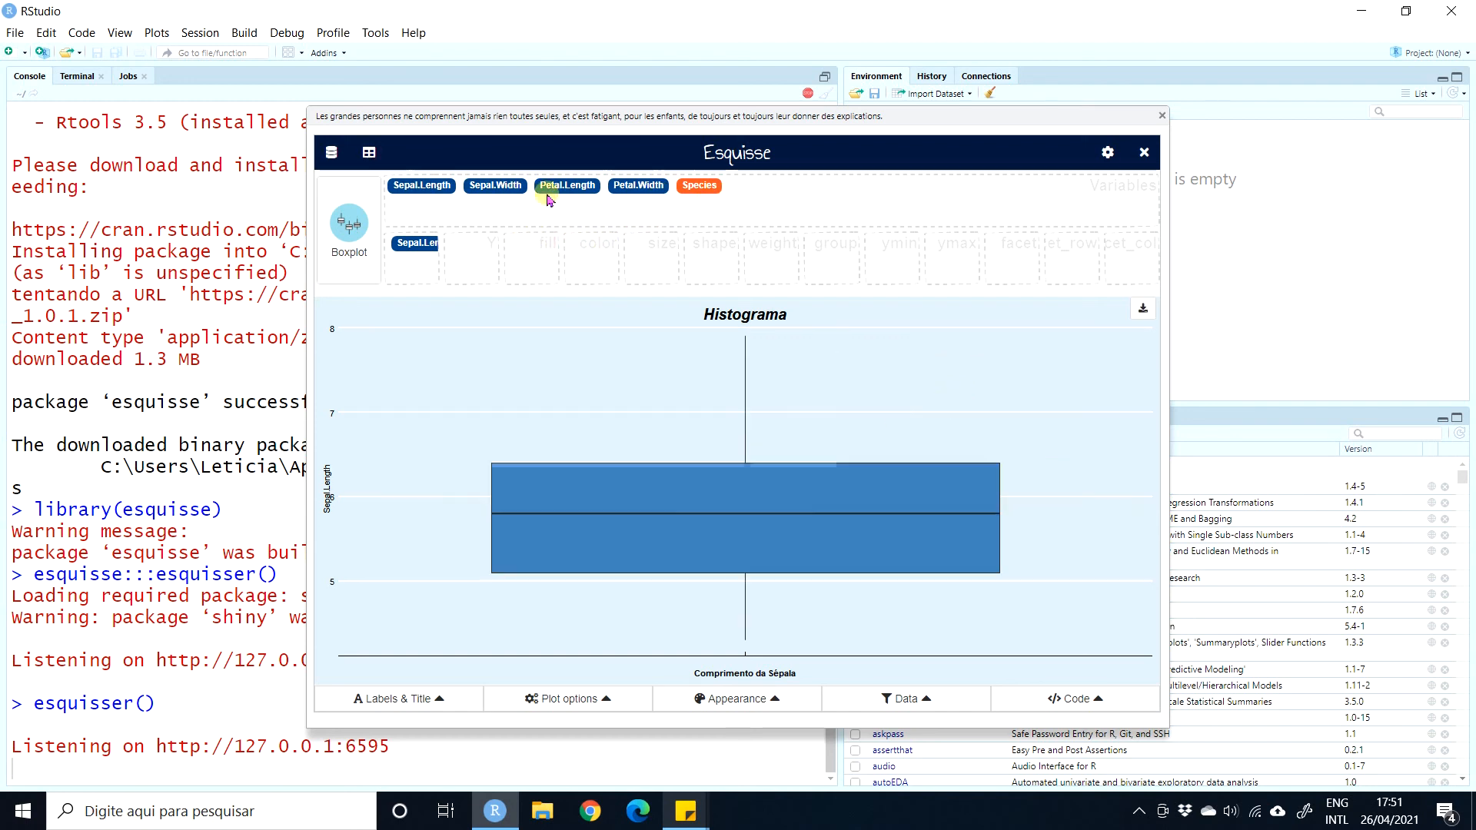
Build a scatter plot by assigning Sepal.Width to the Y axis and Species to the point colour.
drag(533, 188, 473, 250)
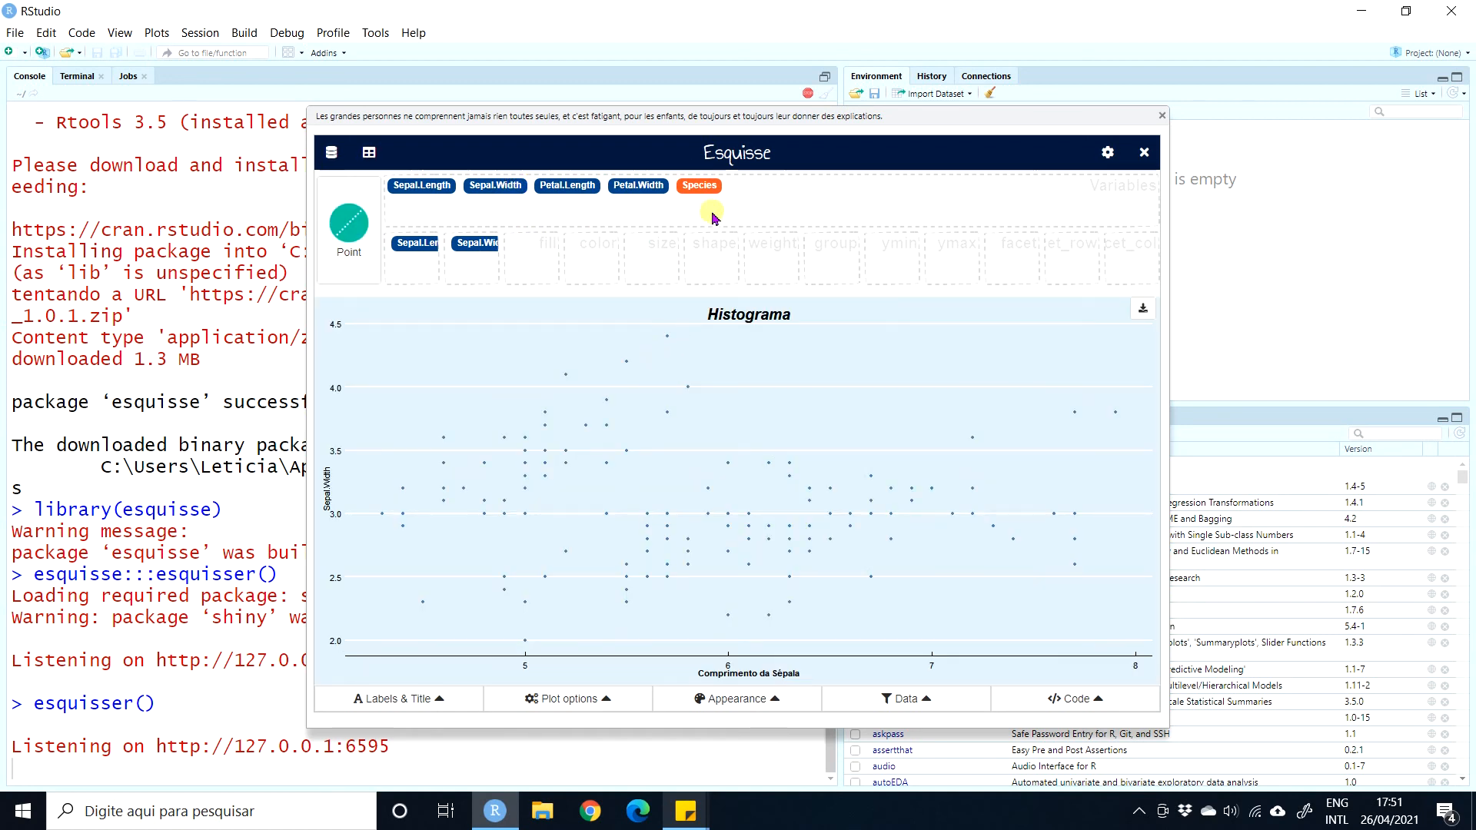
drag(698, 185, 601, 261)
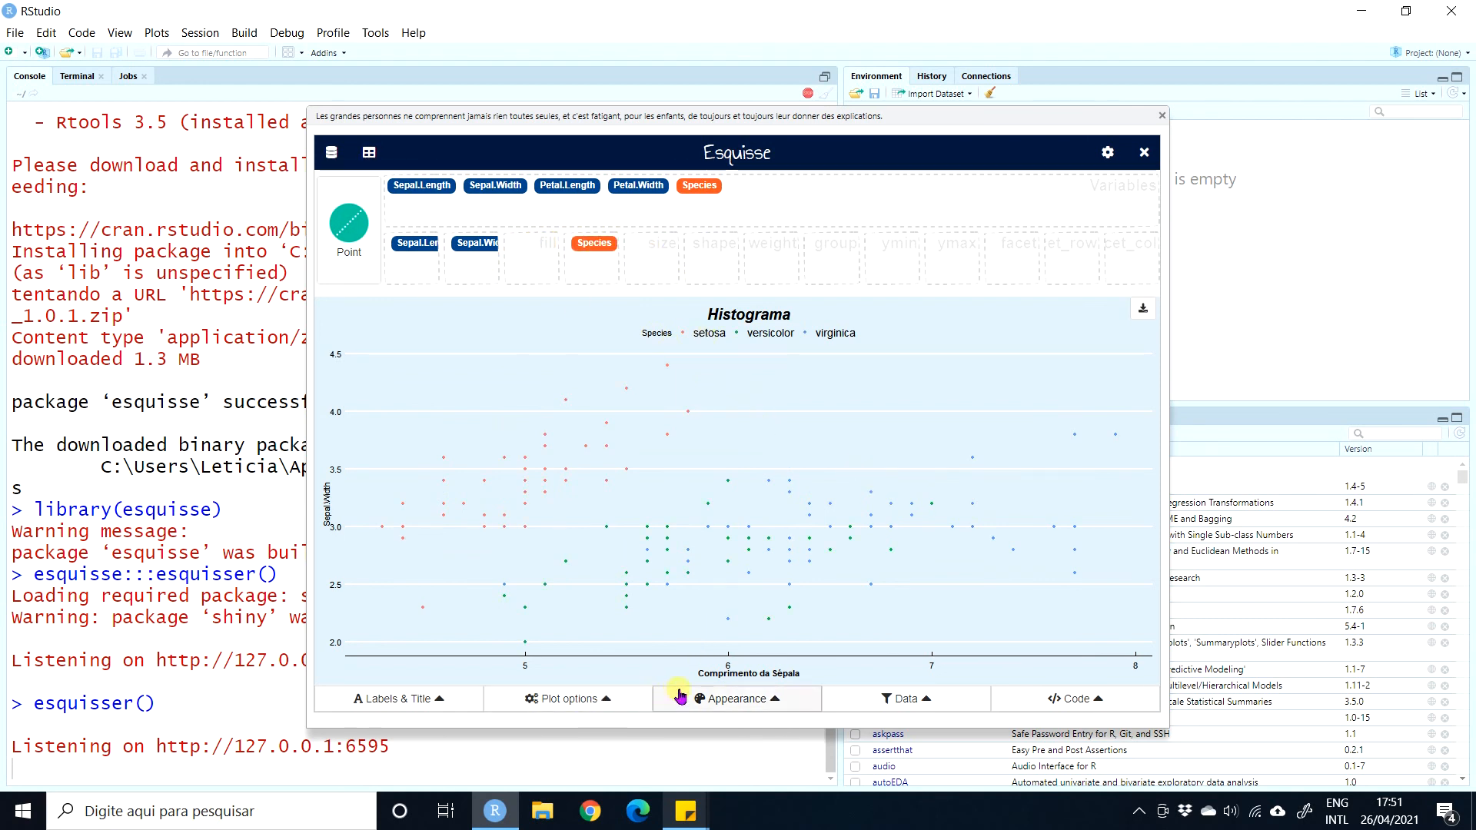
Apply the viridis palette to the scatter plot and set the point symbol to triangle.
click(704, 699)
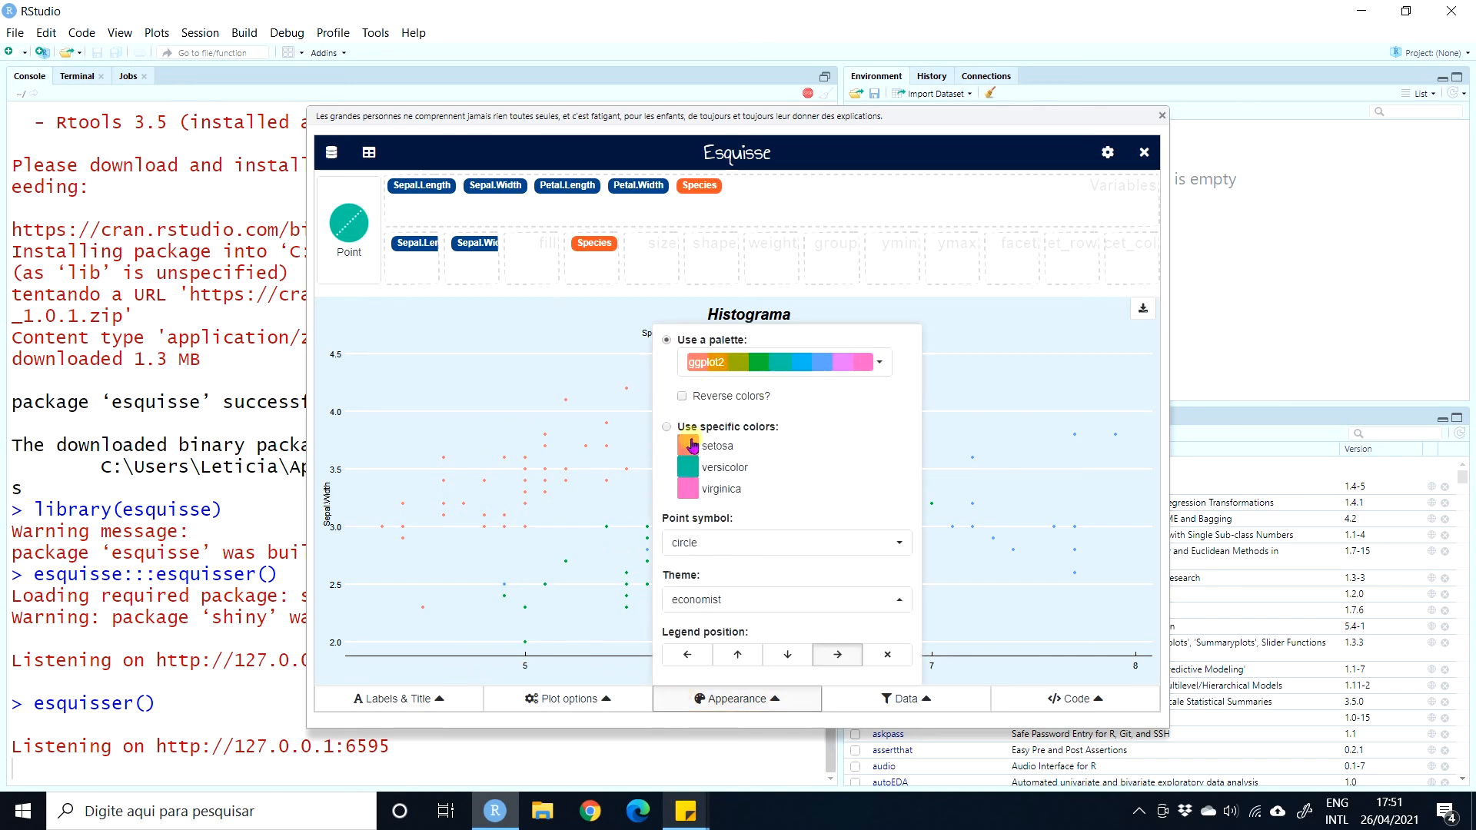
click(779, 370)
click(779, 369)
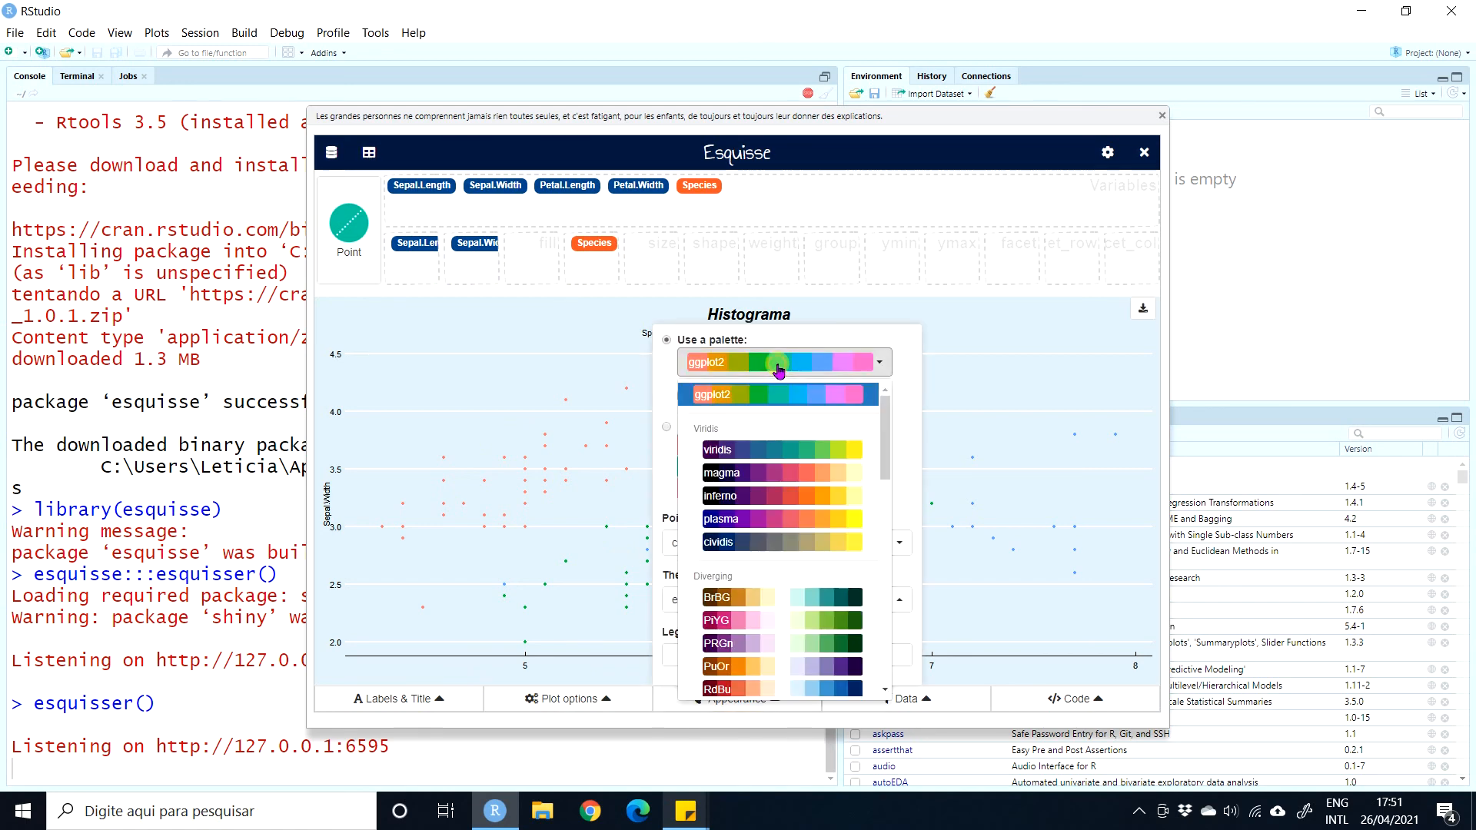
click(775, 444)
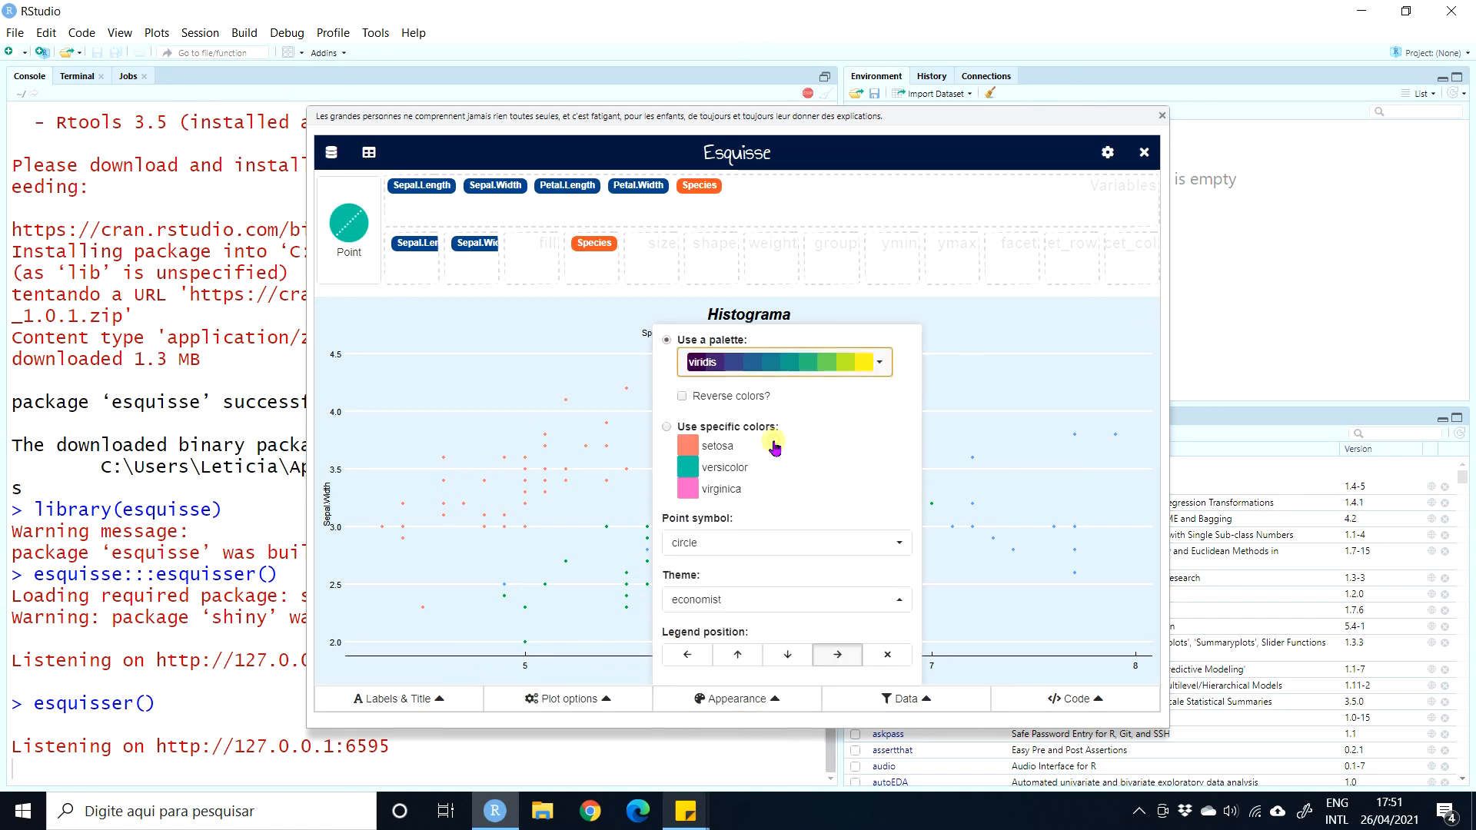
click(757, 545)
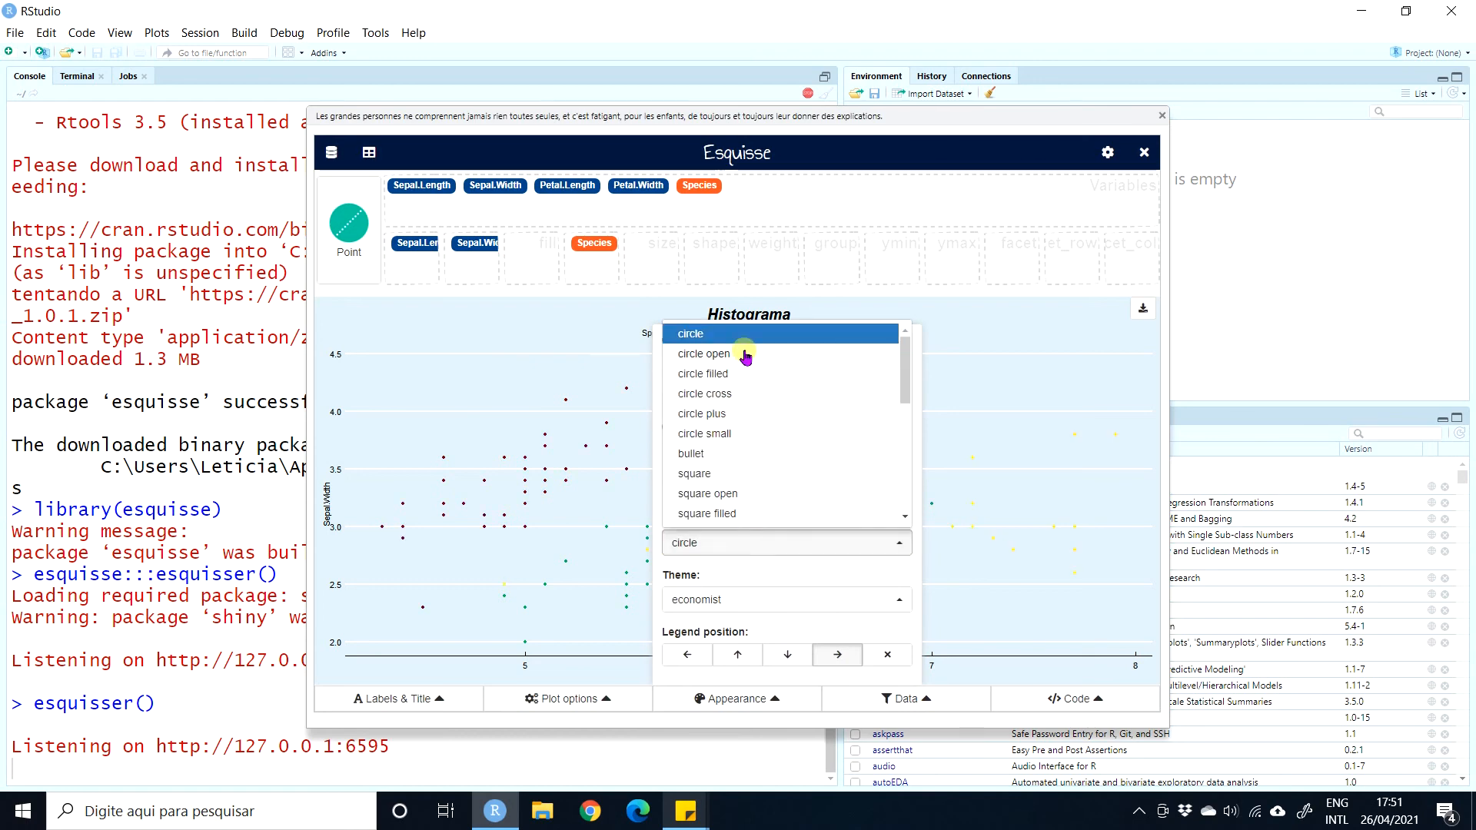
scroll(734, 369, down, 5)
click(726, 396)
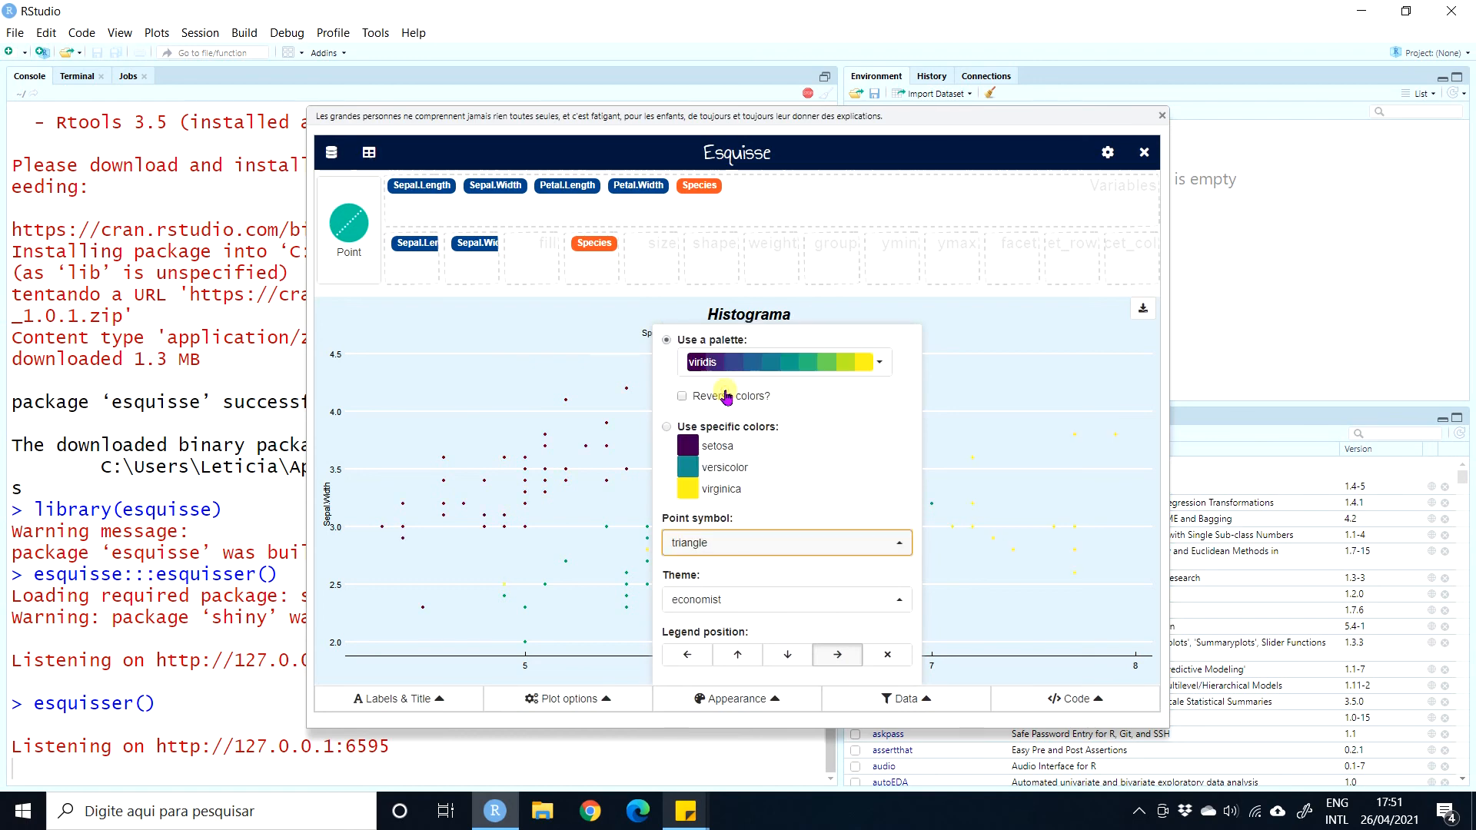
Set the scatter plot's point and line size to 4 and add a smooth line.
click(607, 698)
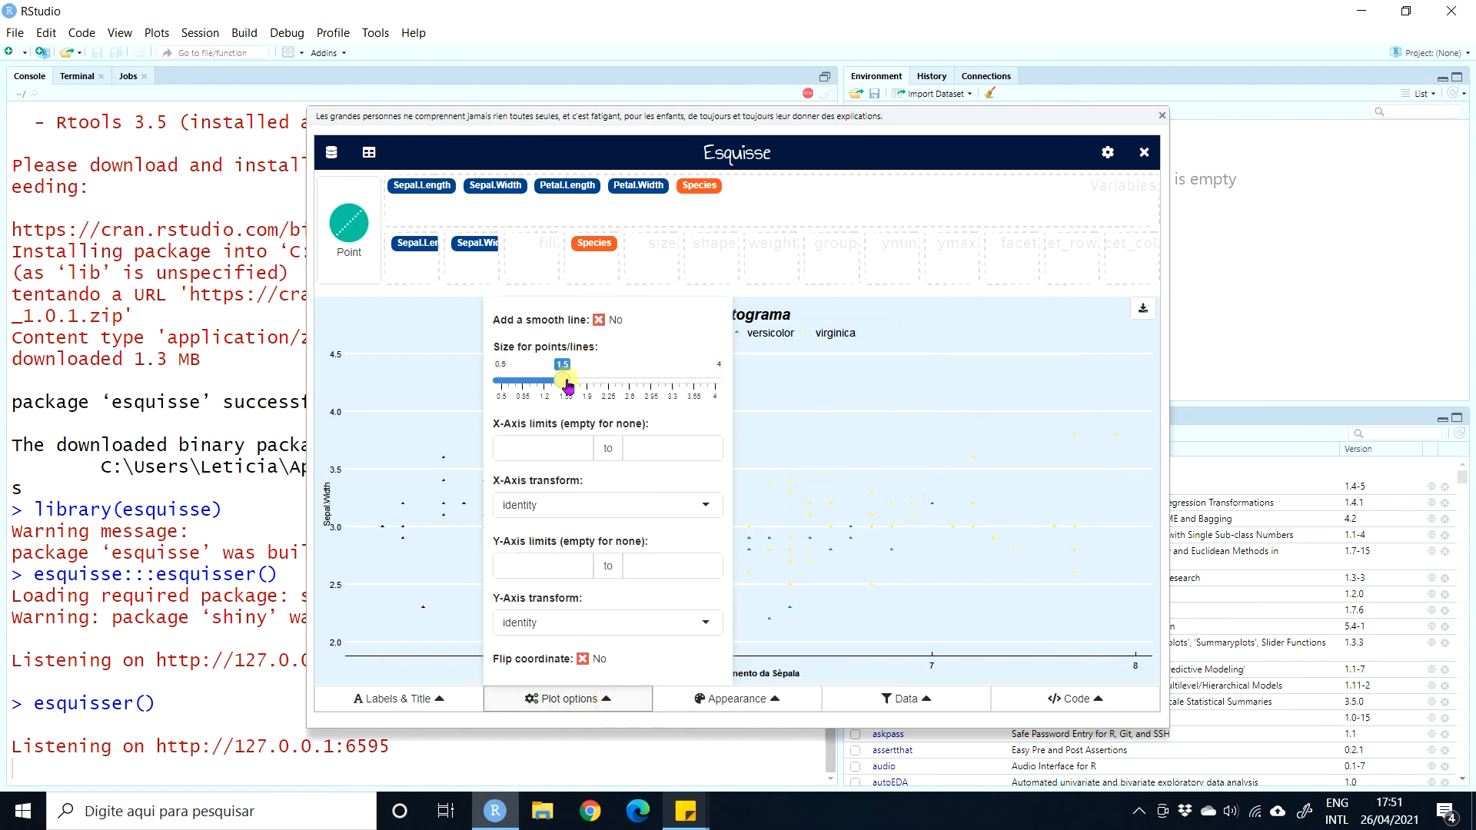
drag(562, 381, 717, 389)
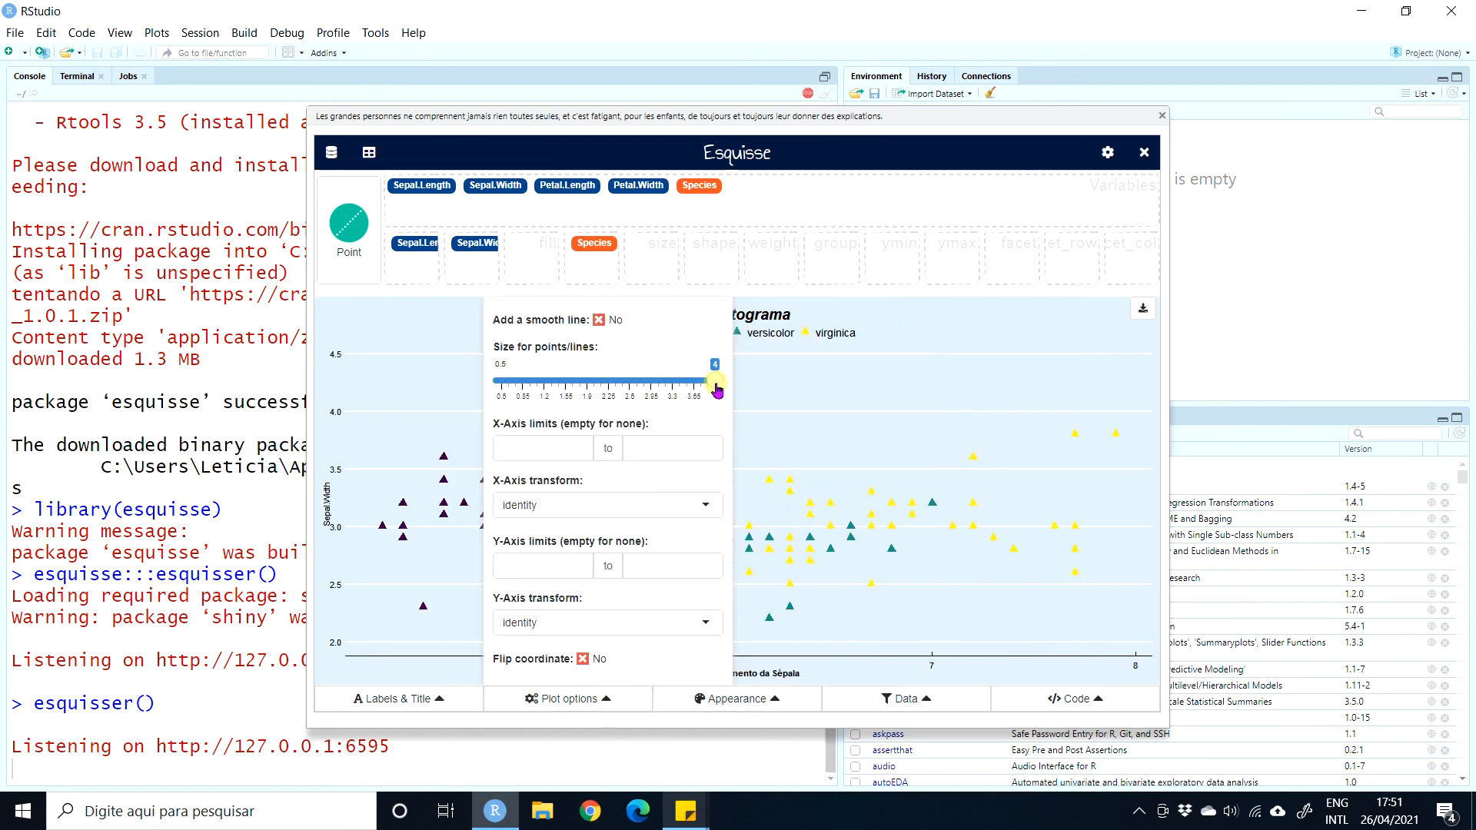
click(598, 320)
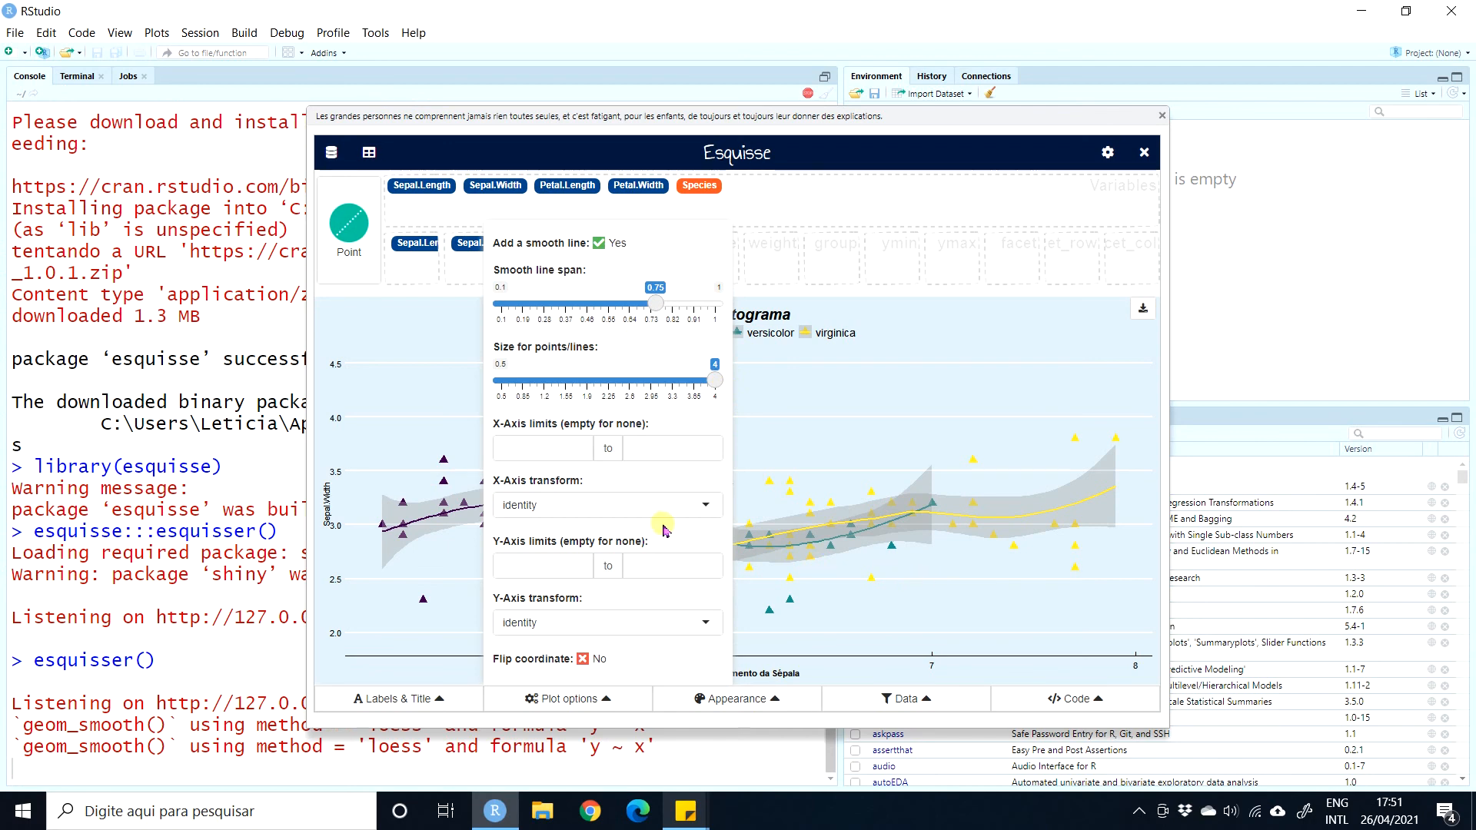
click(855, 606)
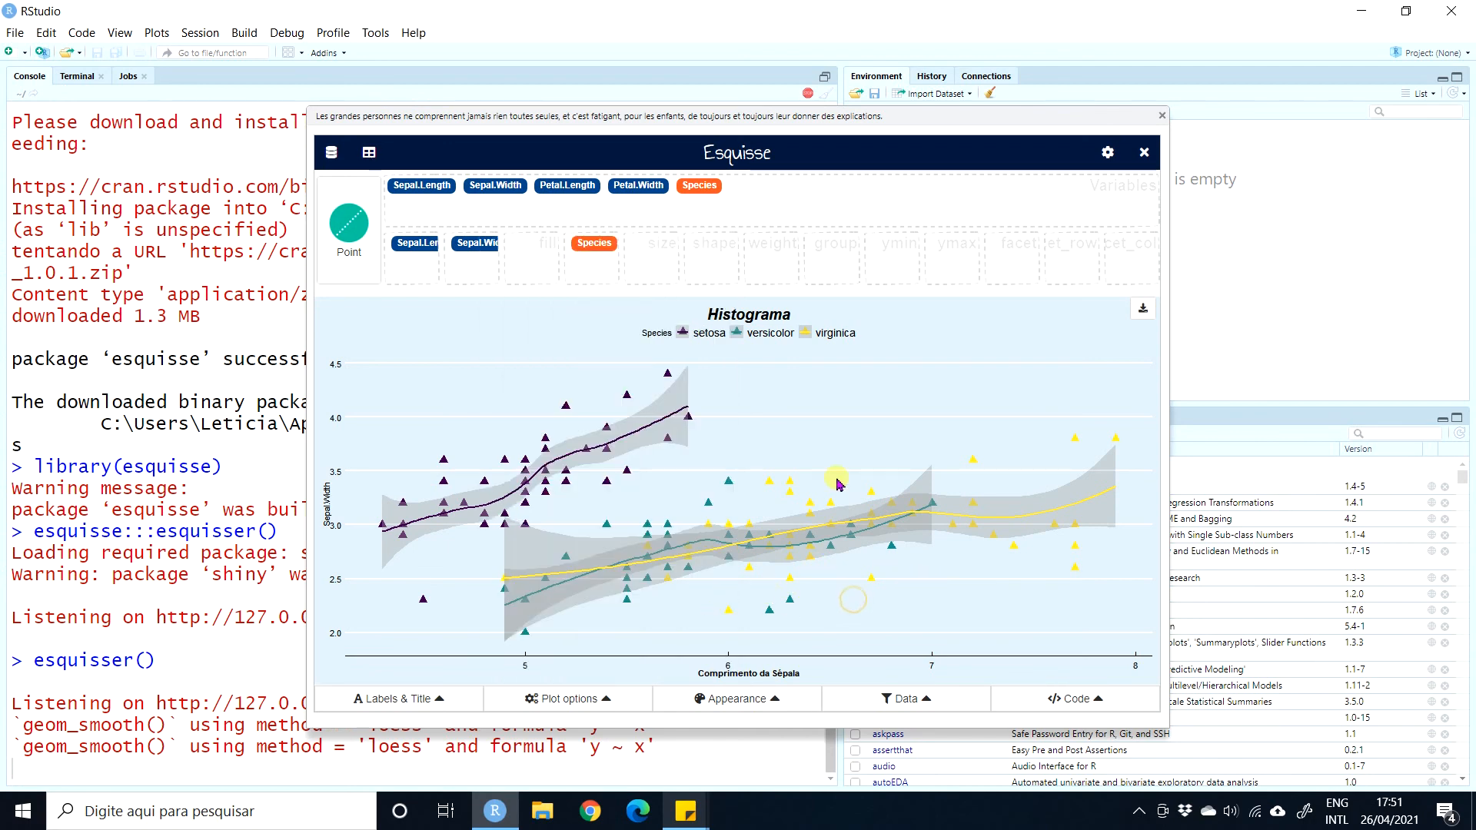